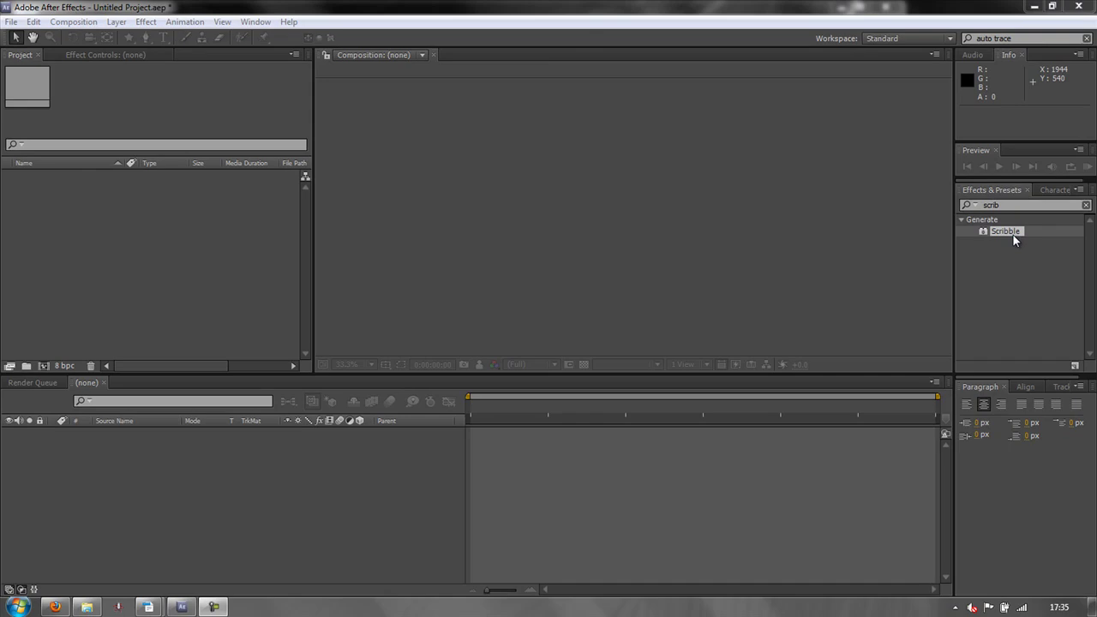
Create a new 1050×576 composition and add 'After Effects' text centred in the frame.
{"action": "left_click", "coordinate": [41, 367]}
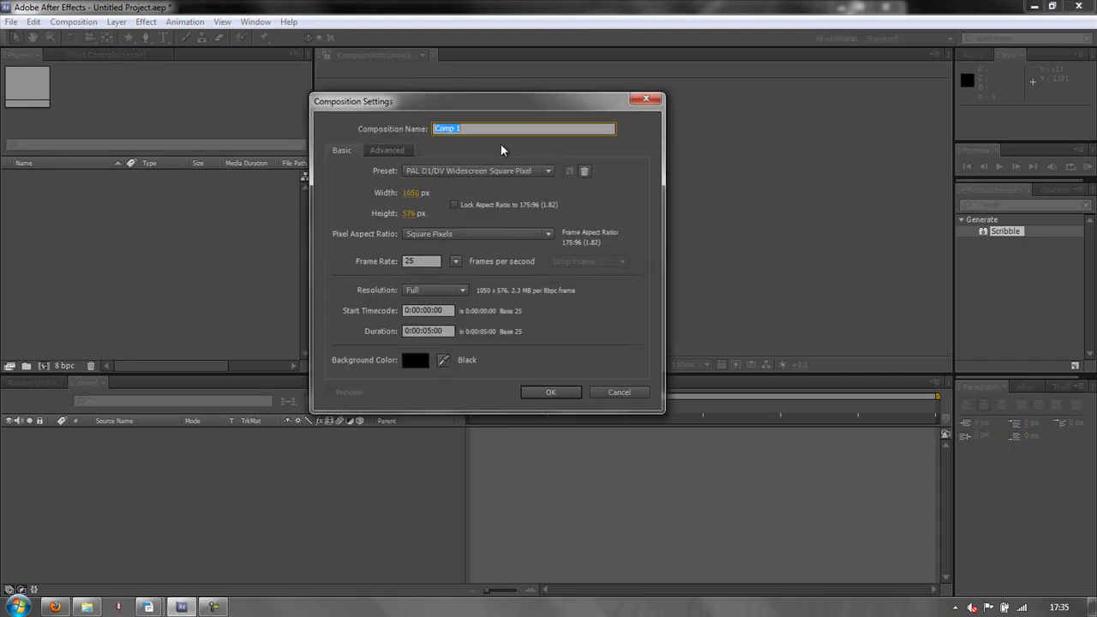
{"action": "left_click", "coordinate": [551, 392]}
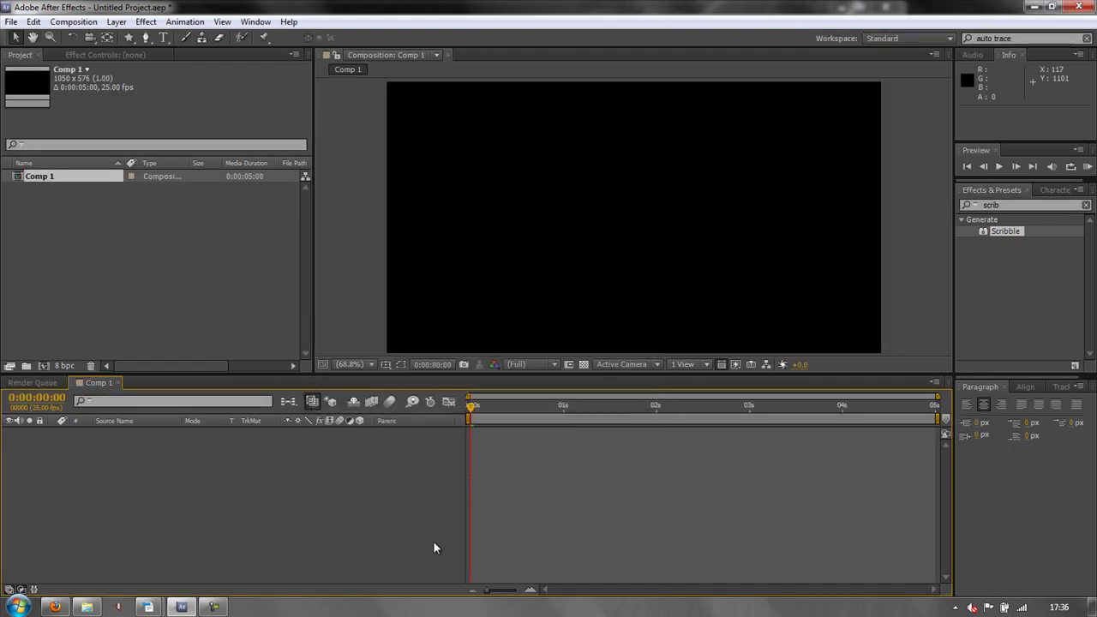
{"action": "left_click", "coordinate": [162, 38]}
{"action": "left_click", "coordinate": [458, 208]}
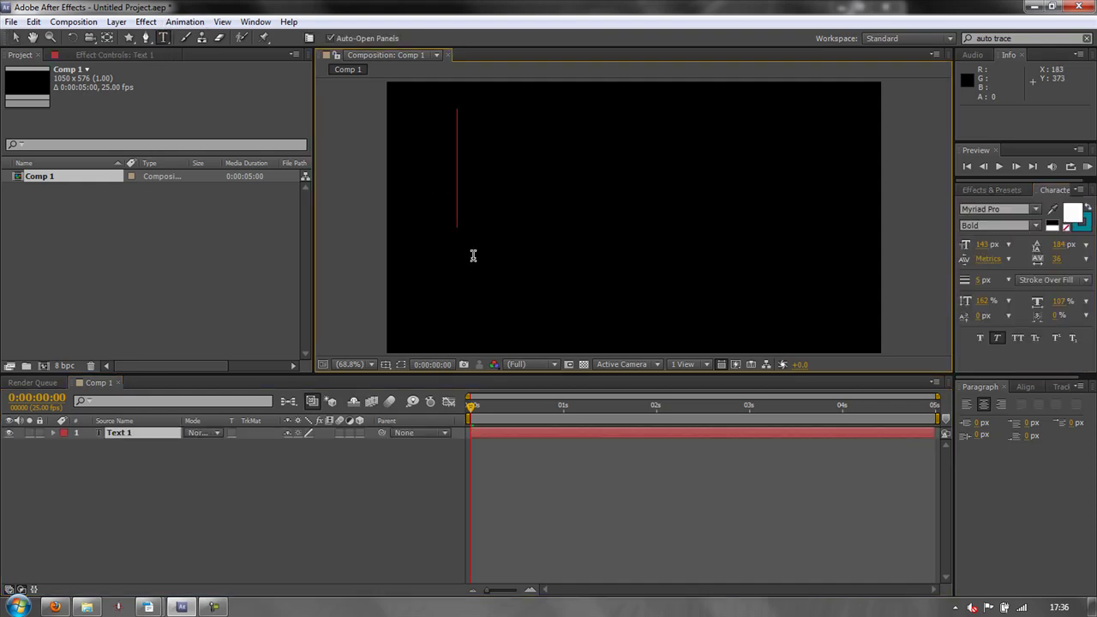
{"action": "type", "text": "After Eff"}
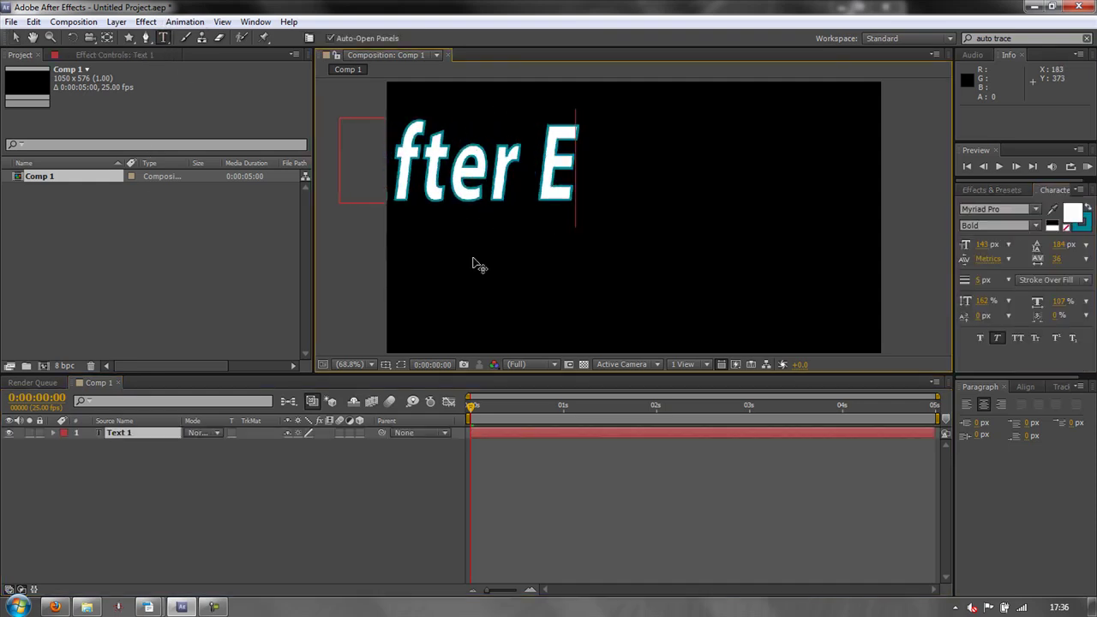
{"action": "type", "text": "ects"}
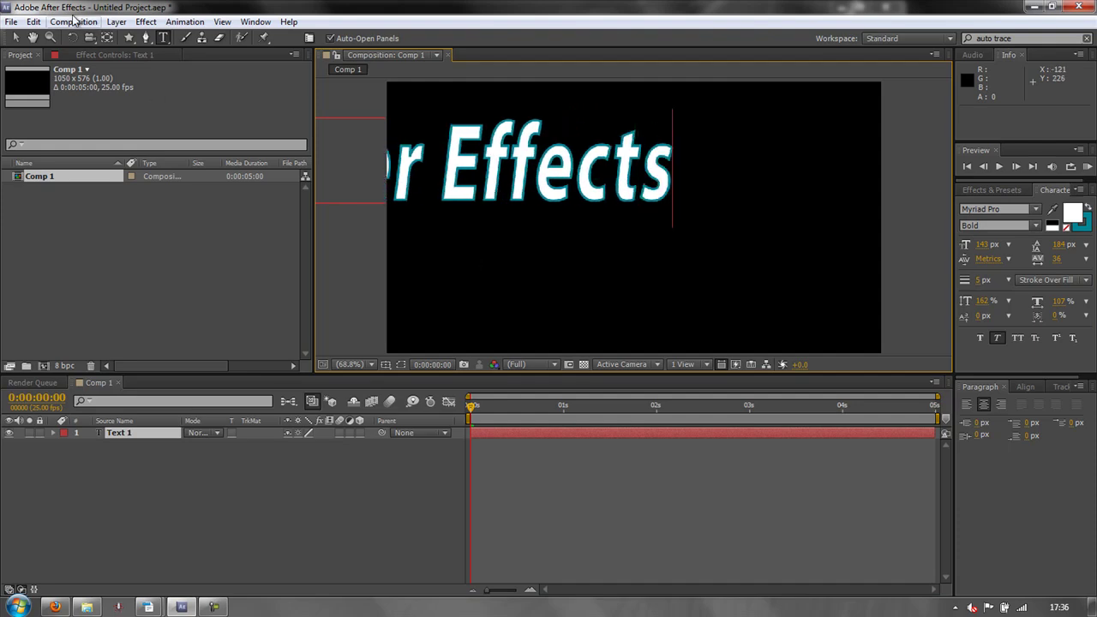
{"action": "left_click", "coordinate": [15, 37]}
{"action": "left_click_drag", "start_coordinate": [534, 193], "coordinate": [709, 227]}
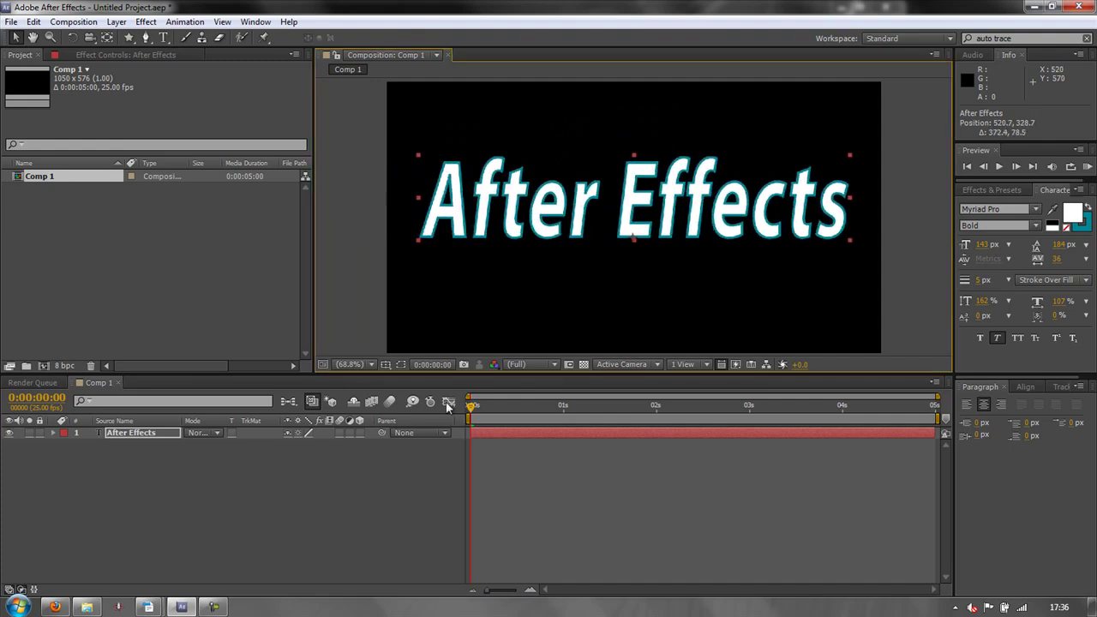
Select the After Effects text layer and find the Scribble effect in Effects & Presets.
{"action": "left_click", "coordinate": [154, 436]}
{"action": "left_click", "coordinate": [991, 190]}
{"action": "left_click", "coordinate": [1004, 232]}
Apply Scribble to the text layer and try its Scribble options, ending on All Masks.
{"action": "mouse_move", "coordinate": [1004, 232]}
{"action": "left_mouse_down"}
{"action": "mouse_move", "coordinate": [51, 431]}
{"action": "mouse_move", "coordinate": [137, 435]}
{"action": "left_mouse_up"}
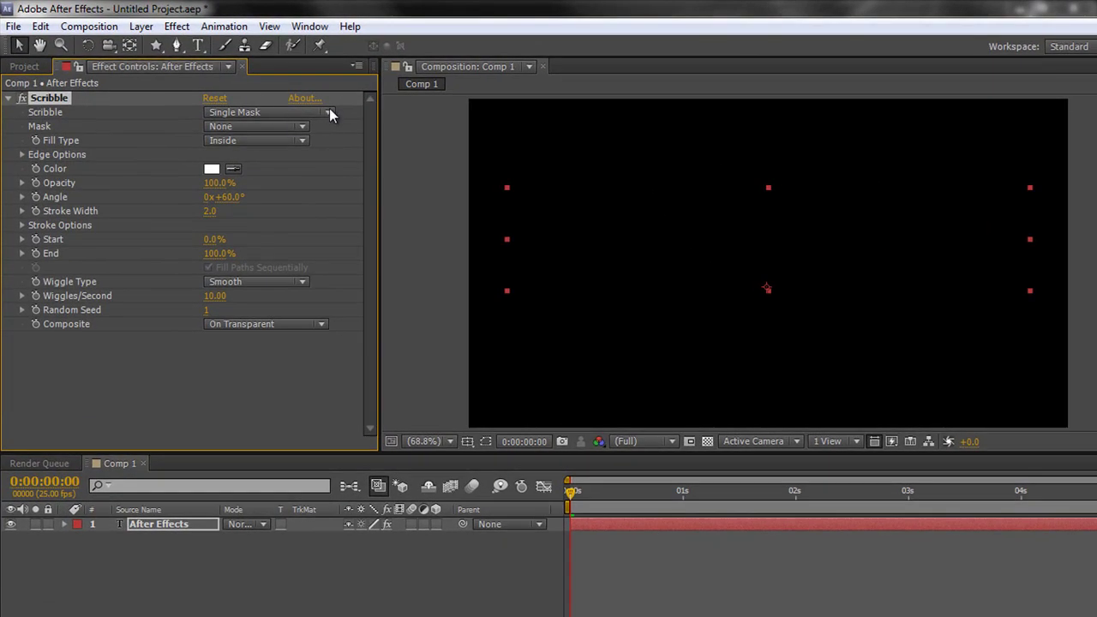
{"action": "left_click", "coordinate": [279, 94]}
{"action": "left_click", "coordinate": [294, 192]}
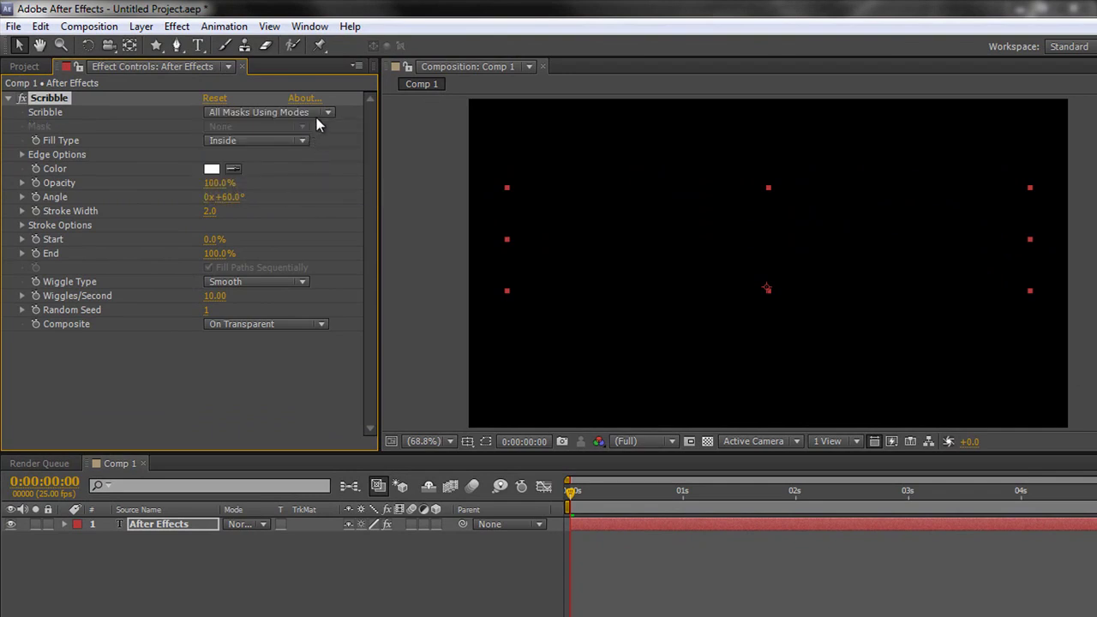
{"action": "left_click", "coordinate": [327, 113]}
{"action": "left_click", "coordinate": [304, 158]}
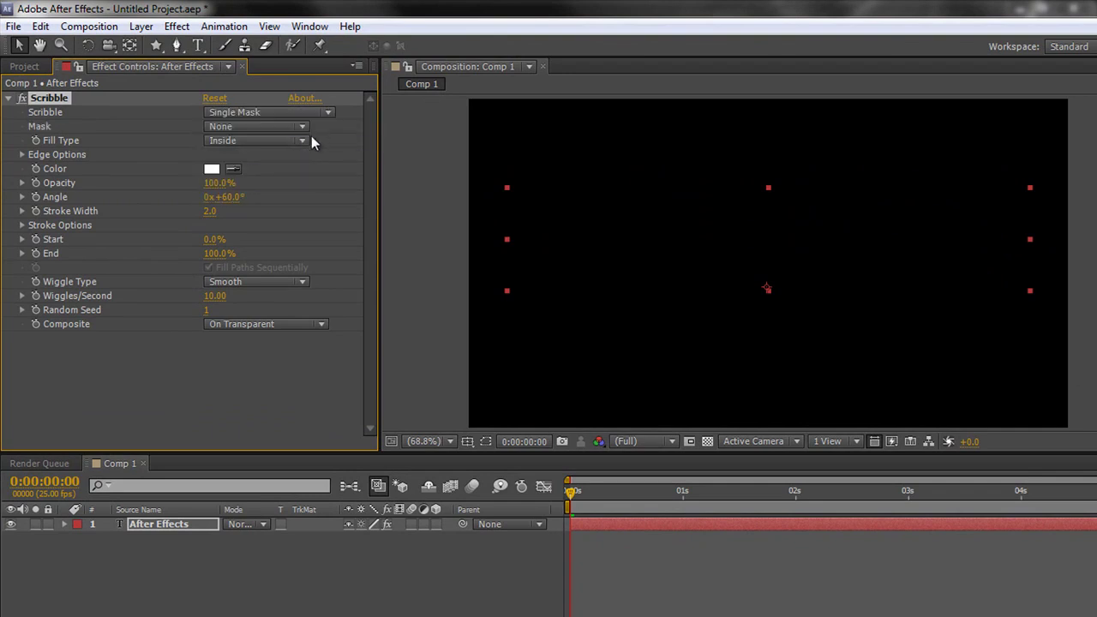
{"action": "left_click", "coordinate": [326, 114]}
{"action": "left_click", "coordinate": [308, 169]}
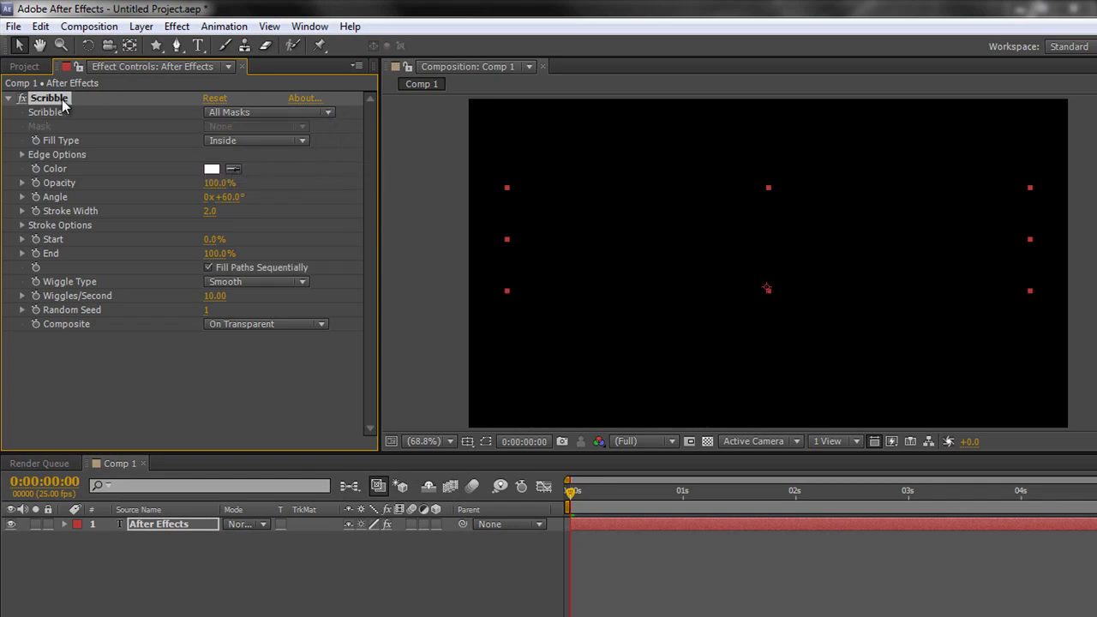
Delete the Scribble effect and create masks from the text's letter outlines.
{"action": "key", "text": "Delete"}
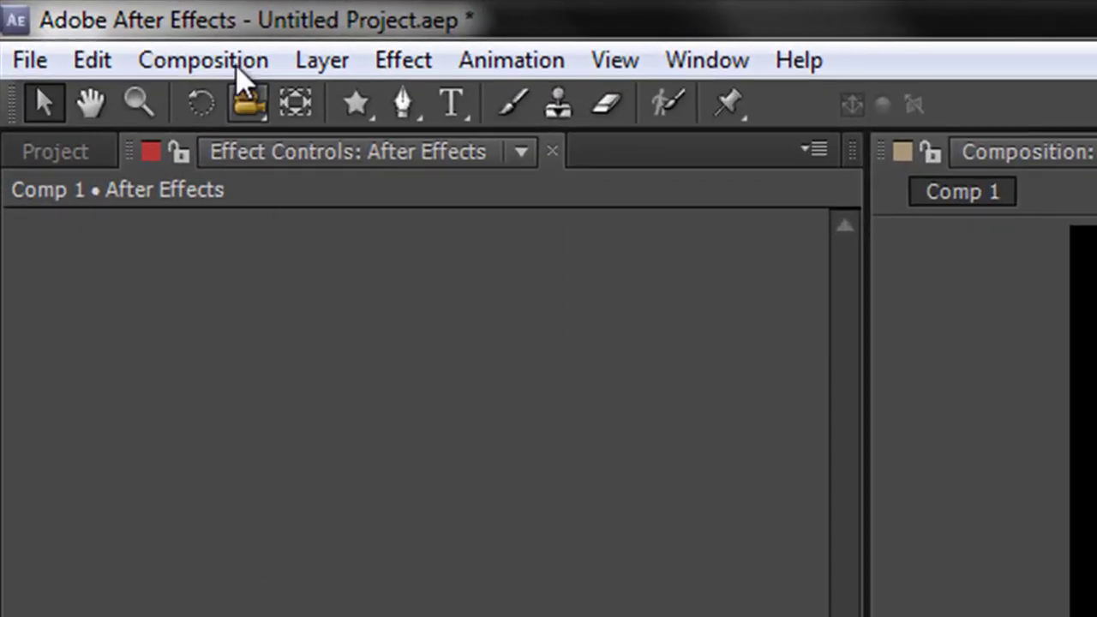
{"action": "left_click", "coordinate": [329, 70]}
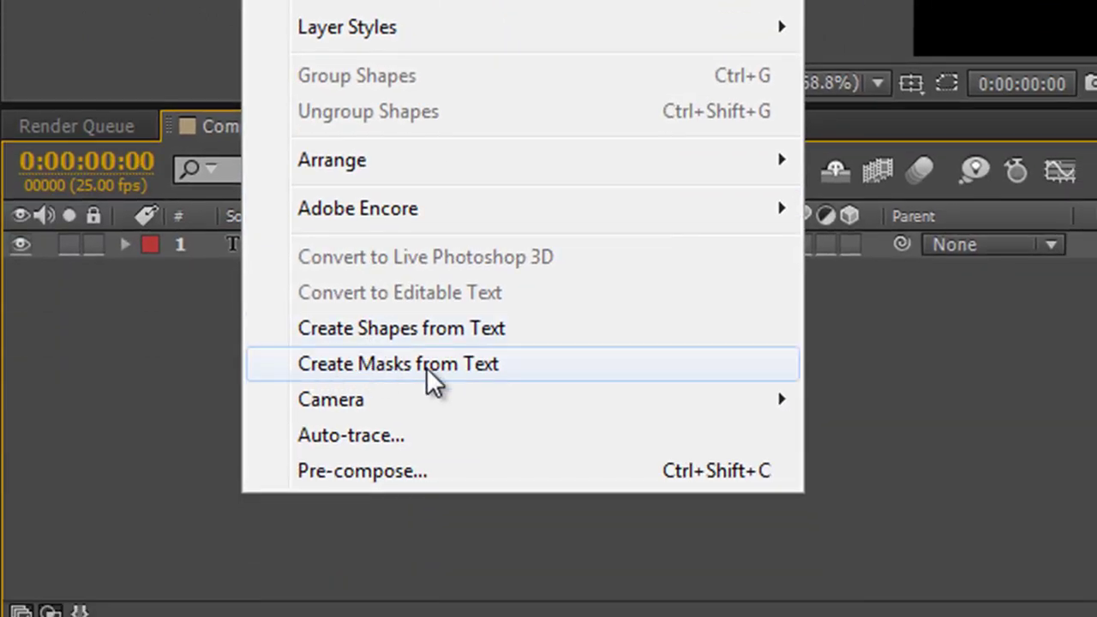
{"action": "left_click", "coordinate": [429, 374]}
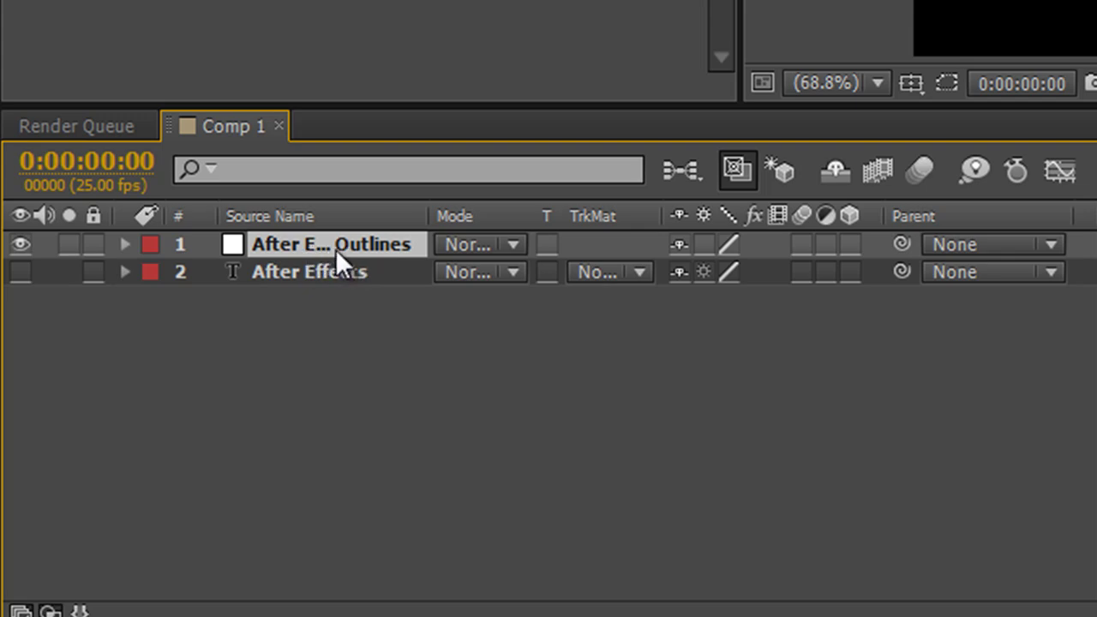
Expand the After Effects Outlines layer to list its individual letter masks.
{"action": "left_click", "coordinate": [125, 244]}
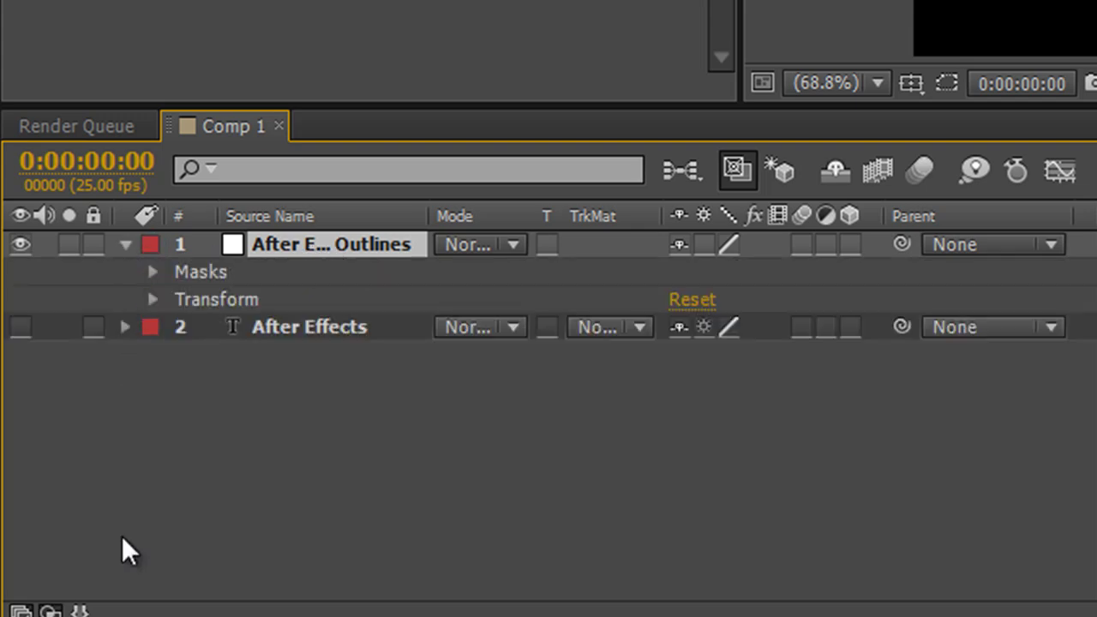
{"action": "left_click", "coordinate": [152, 272]}
{"action": "scroll", "coordinate": [256, 272], "scroll_direction": "down", "scroll_amount": 3}
{"action": "scroll", "coordinate": [303, 393], "scroll_direction": "up", "scroll_amount": 2}
{"action": "scroll", "coordinate": [299, 516], "scroll_direction": "up", "scroll_amount": 2}
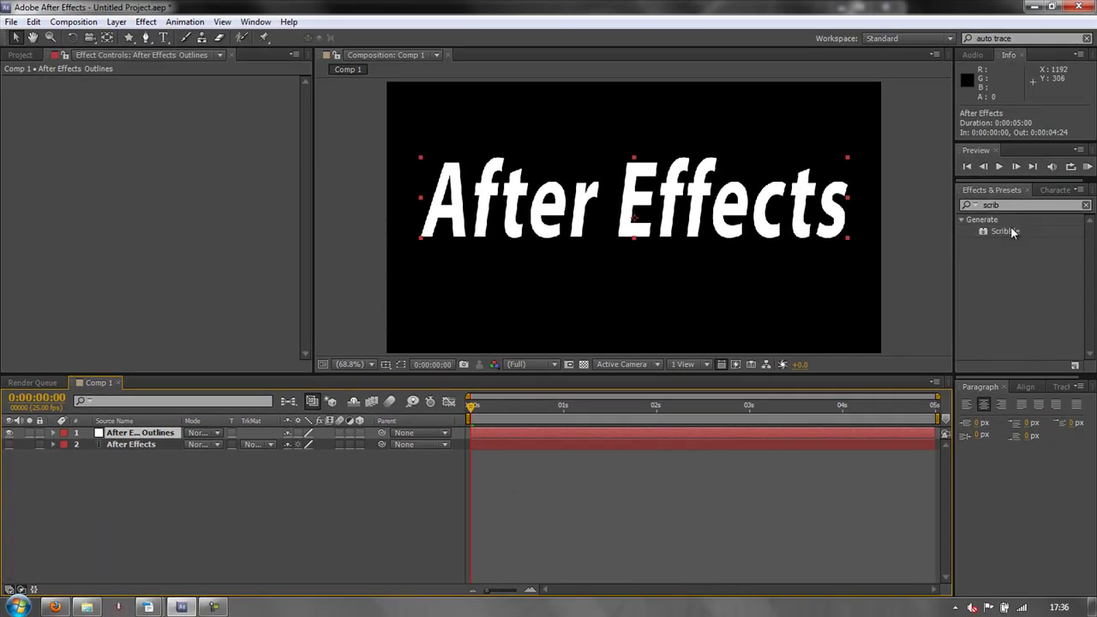
Apply Scribble to the Outlines layer, set it to All Masks Using Modes, and preview.
{"action": "mouse_move", "coordinate": [1011, 231]}
{"action": "left_mouse_down"}
{"action": "mouse_move", "coordinate": [233, 384]}
{"action": "mouse_move", "coordinate": [156, 439]}
{"action": "left_mouse_up"}
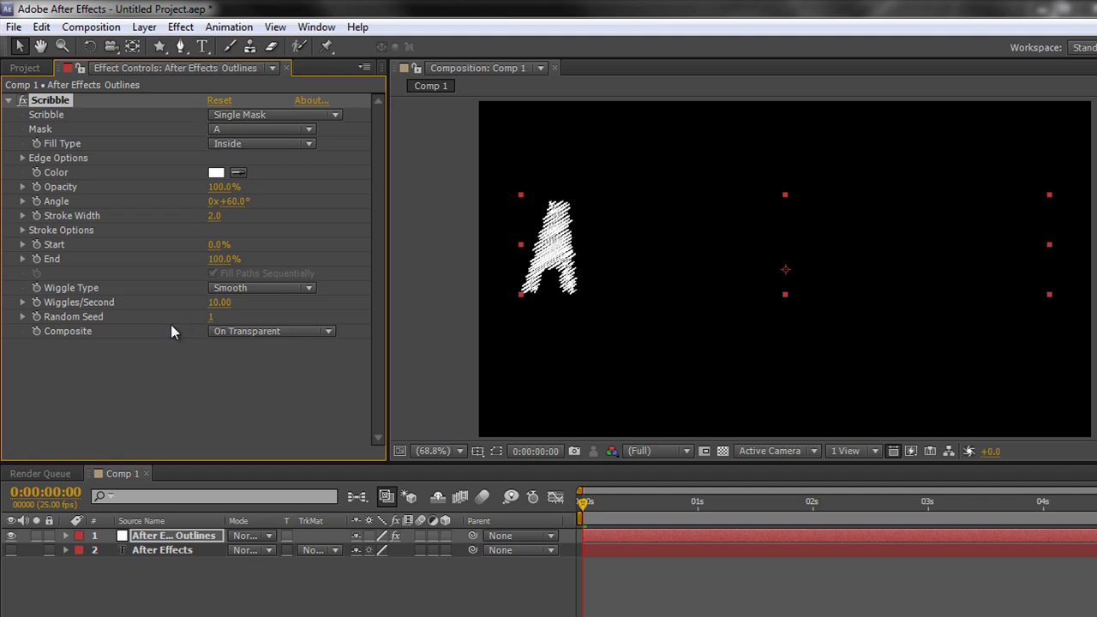
{"action": "left_click", "coordinate": [295, 130]}
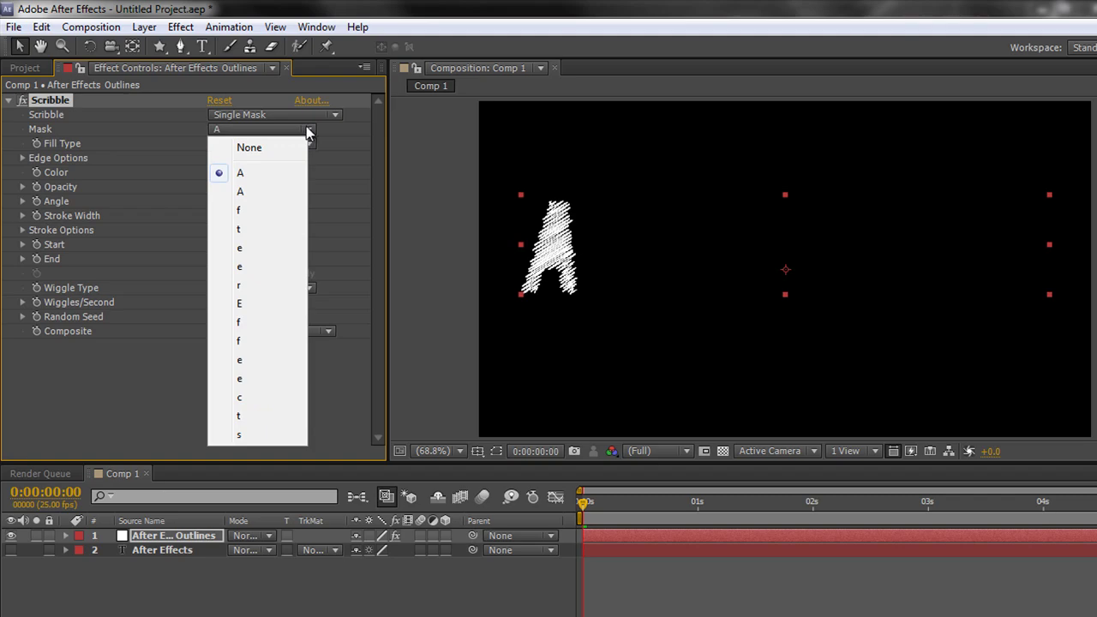
{"action": "left_click", "coordinate": [333, 115]}
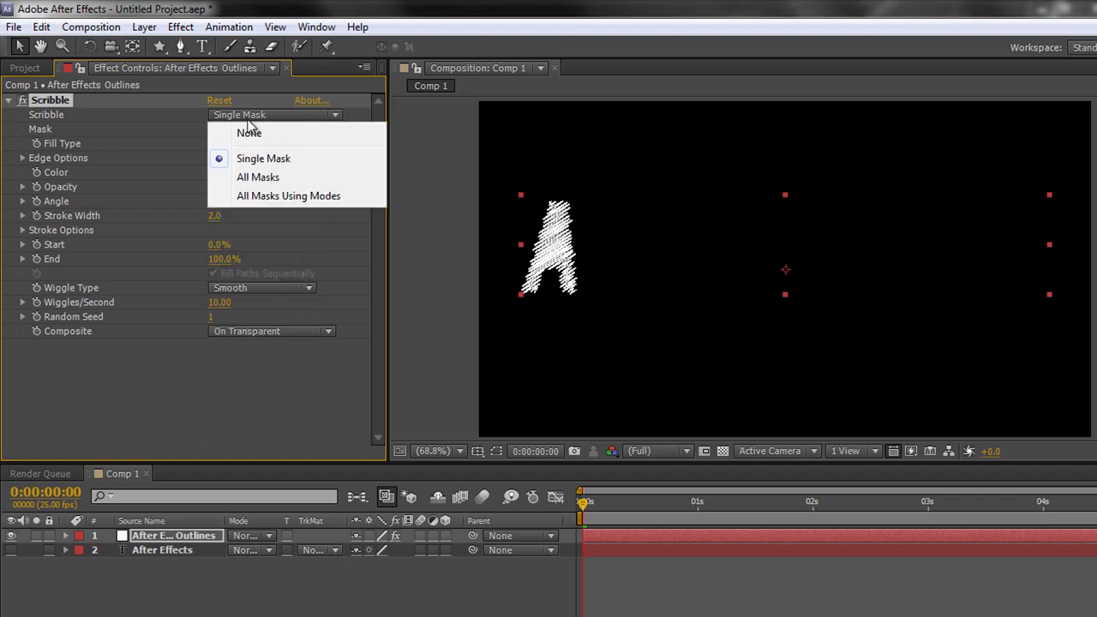
{"action": "left_click", "coordinate": [268, 177]}
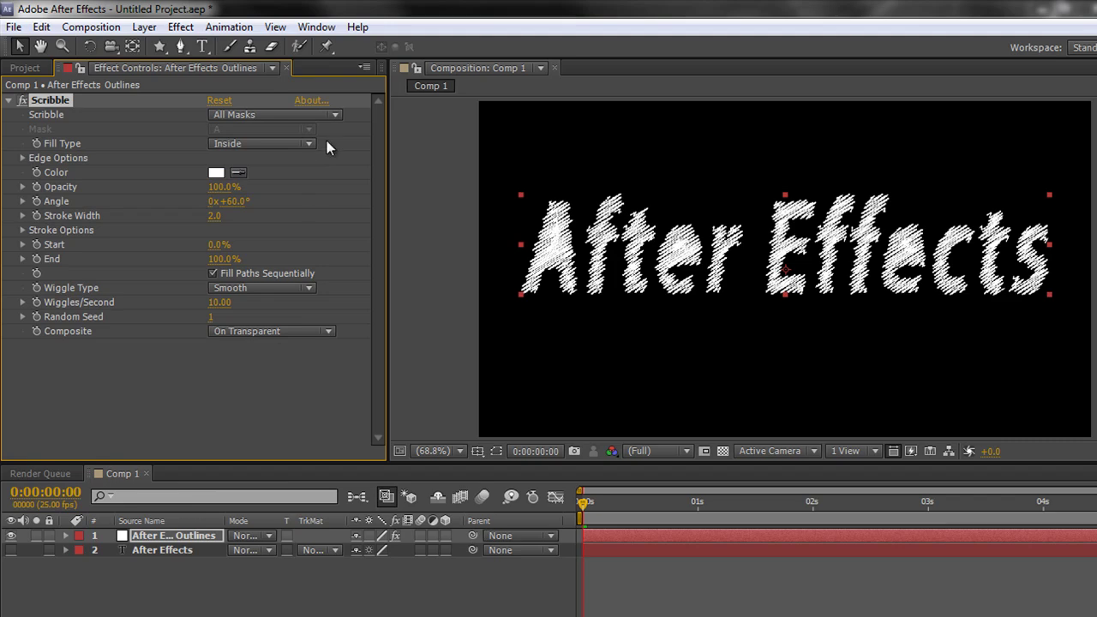
{"action": "left_click", "coordinate": [336, 115]}
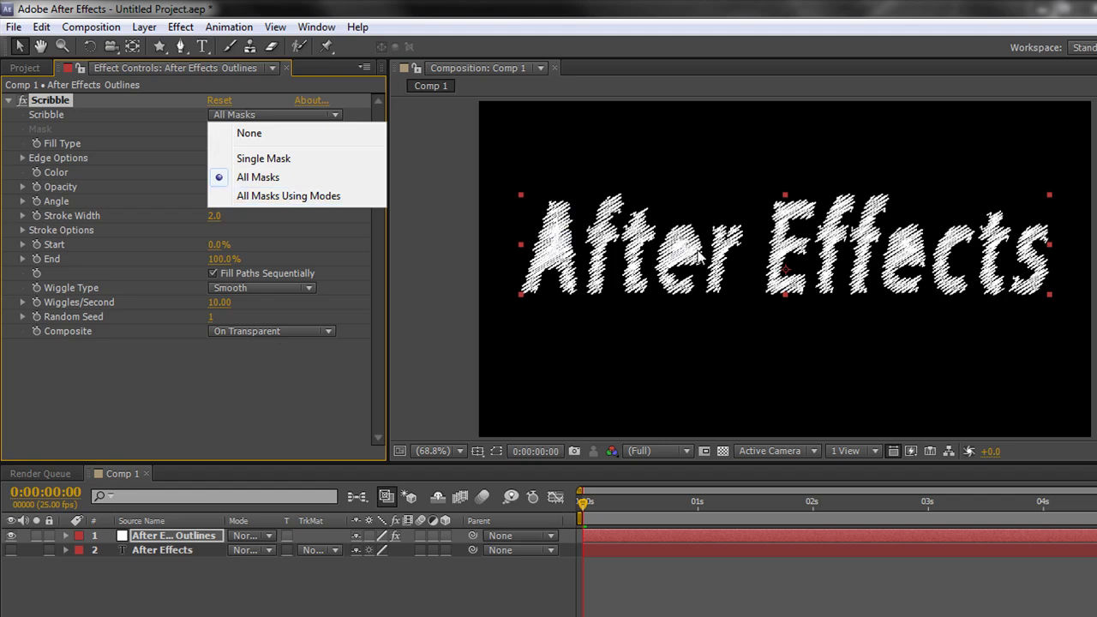
{"action": "left_click", "coordinate": [271, 196]}
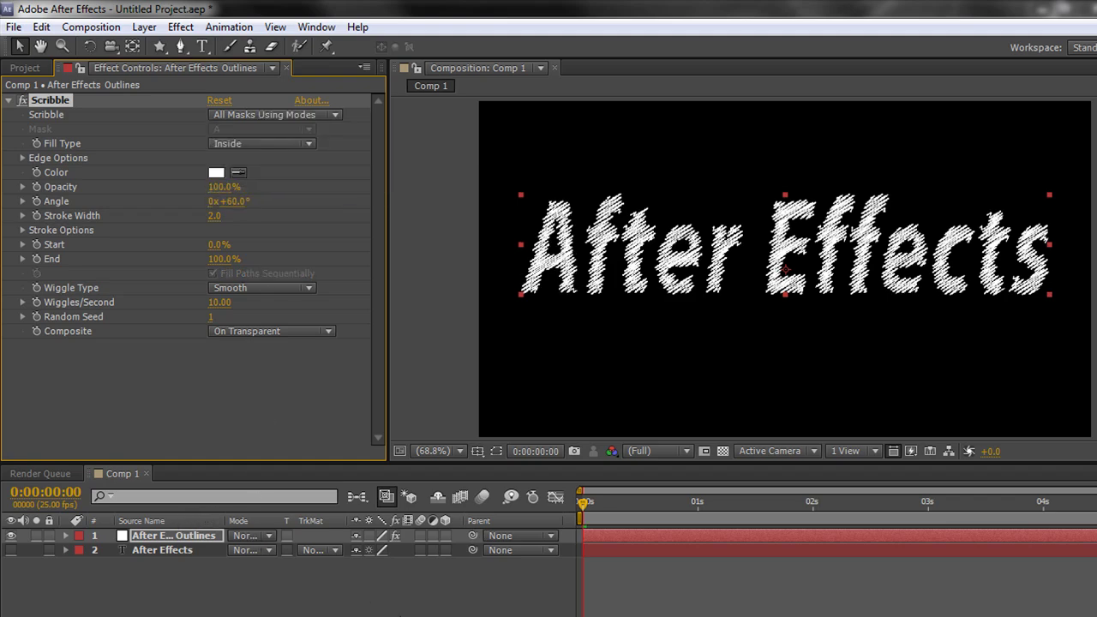
{"action": "key", "text": "space"}
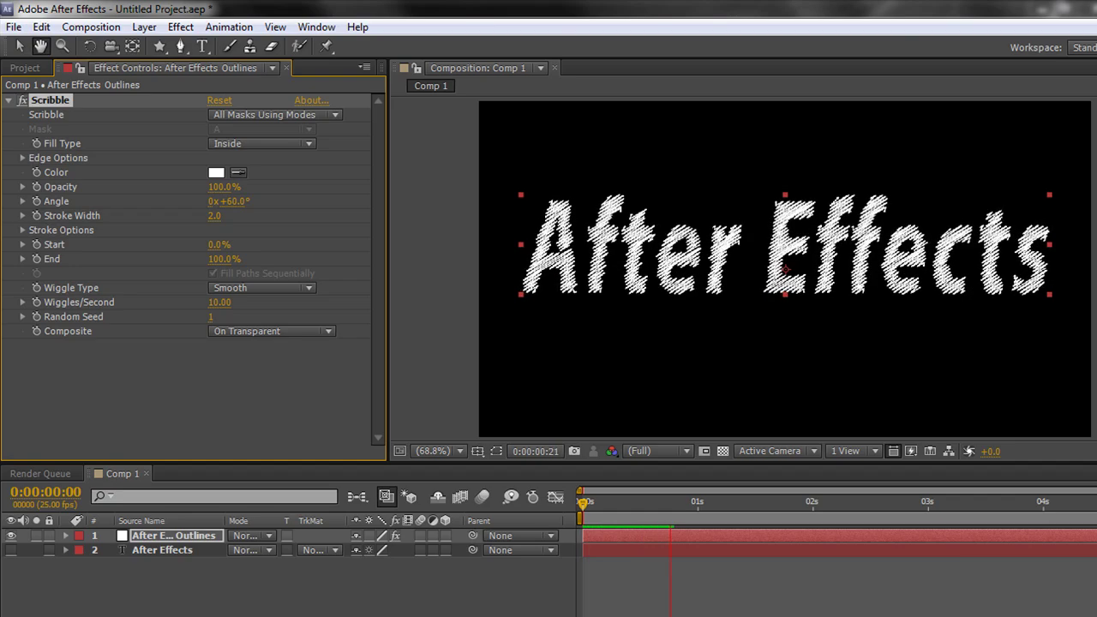
{"action": "key", "text": "space"}
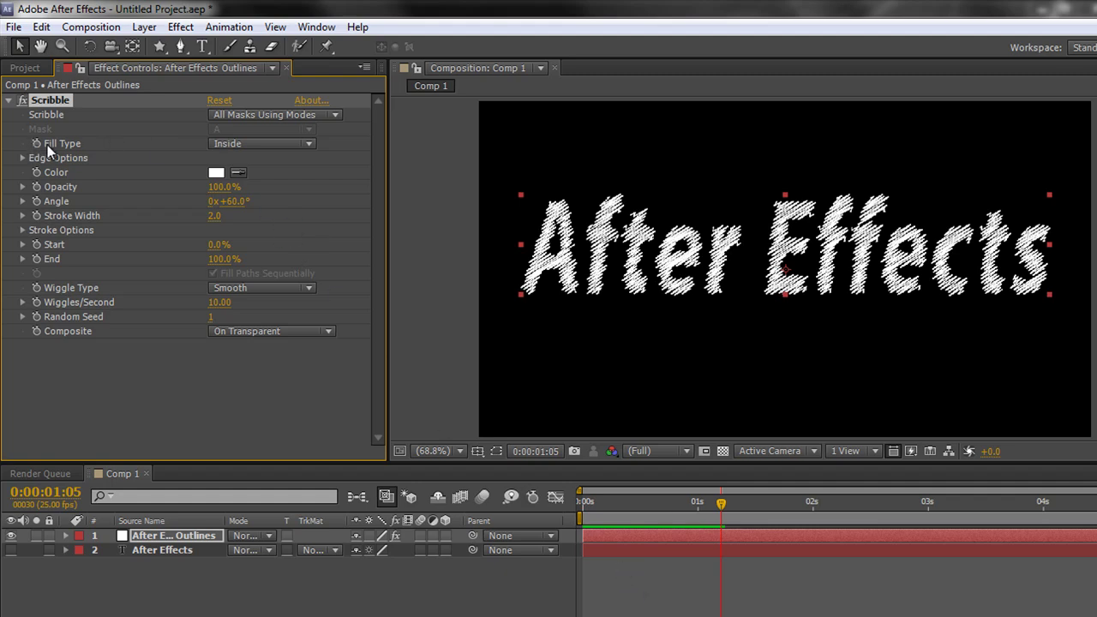
Try the Scribble Fill Types Centered Edge, Inside Edge and Outside Edge, previewing the result.
{"action": "left_click", "coordinate": [309, 144]}
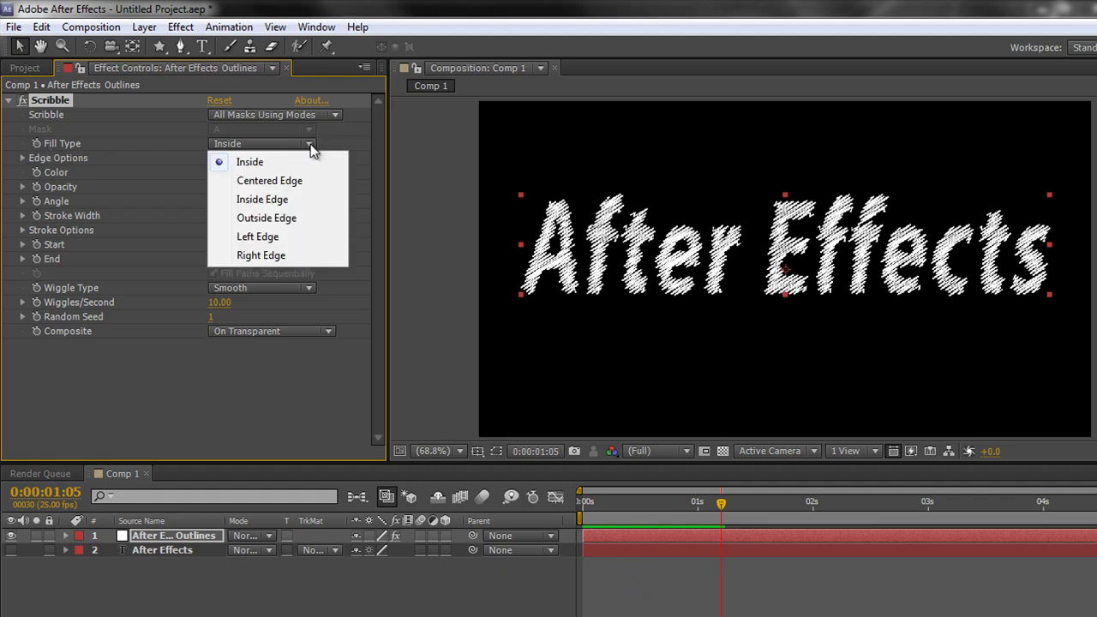
{"action": "left_click", "coordinate": [273, 181]}
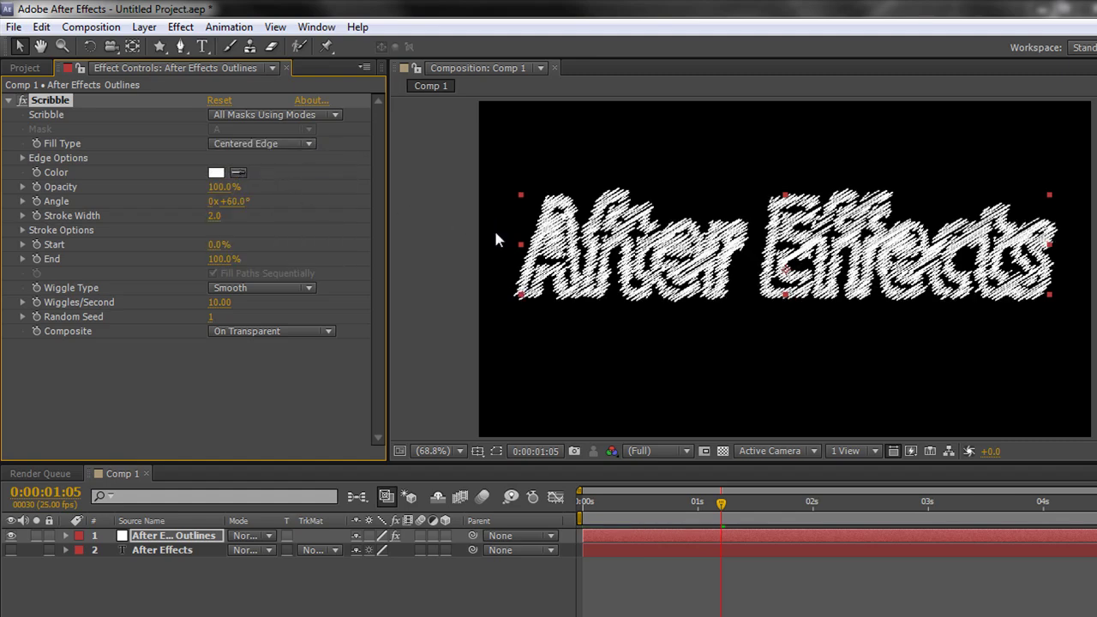
{"action": "left_click", "coordinate": [306, 144]}
{"action": "left_click", "coordinate": [291, 198]}
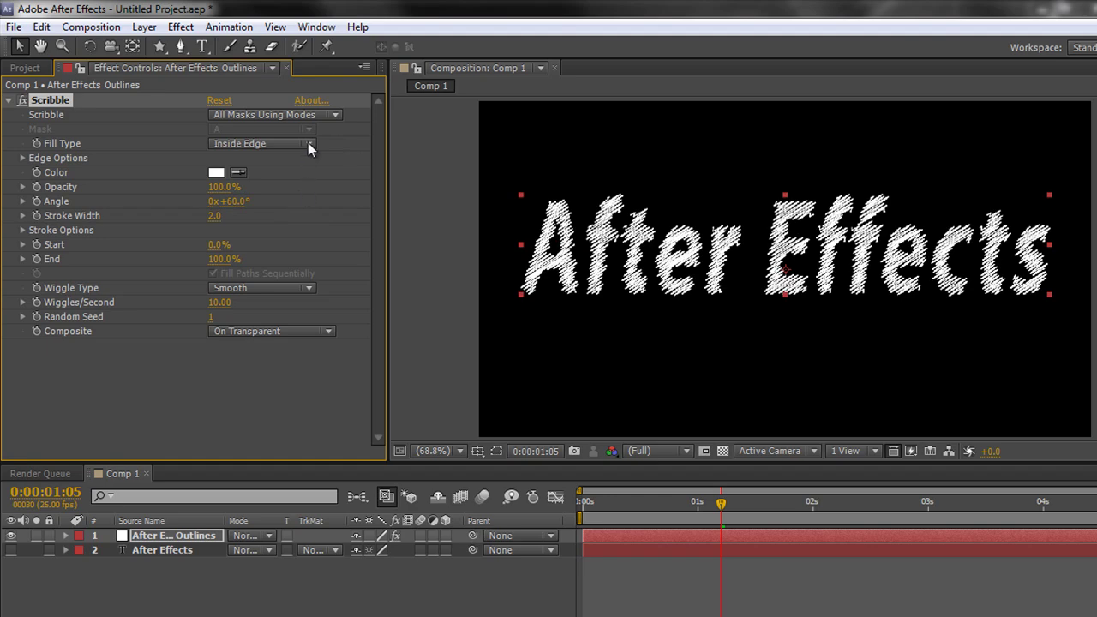
{"action": "left_click", "coordinate": [311, 143]}
{"action": "left_click", "coordinate": [289, 219]}
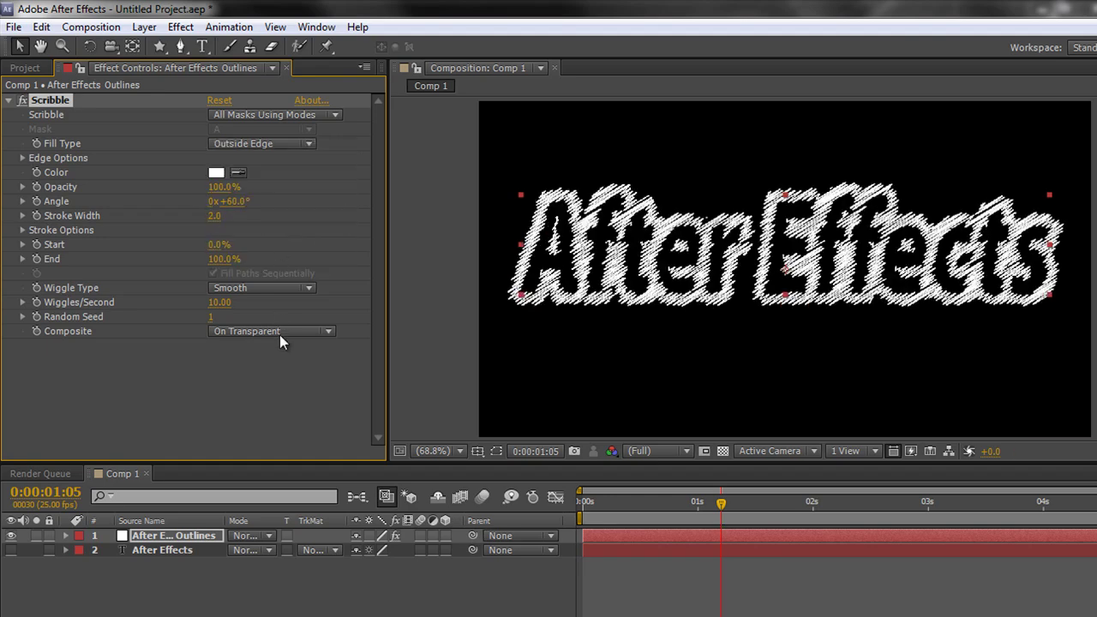
{"action": "key", "text": "space"}
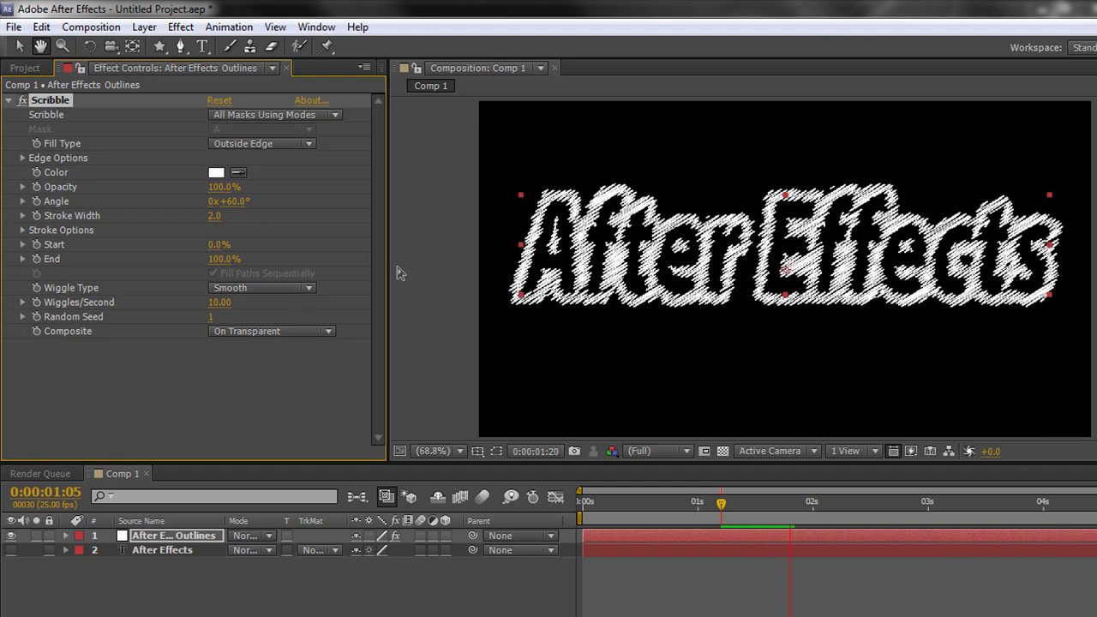
Try Left Edge and Right Edge fill types, then return Fill Type to Inside.
{"action": "left_click", "coordinate": [311, 143]}
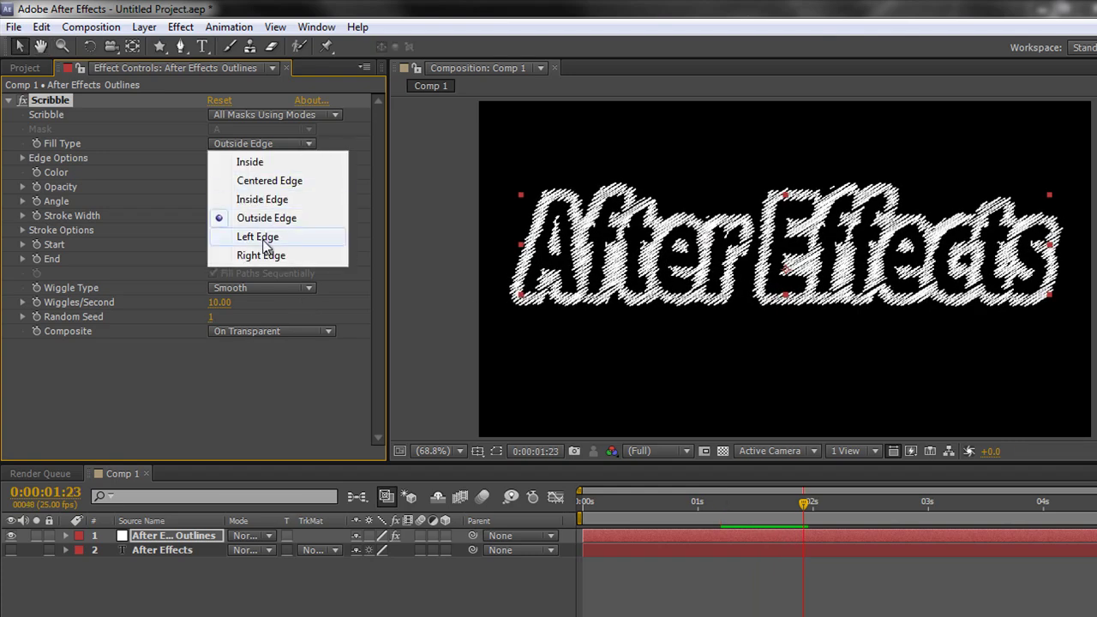
{"action": "left_click", "coordinate": [262, 239]}
{"action": "left_click", "coordinate": [313, 145]}
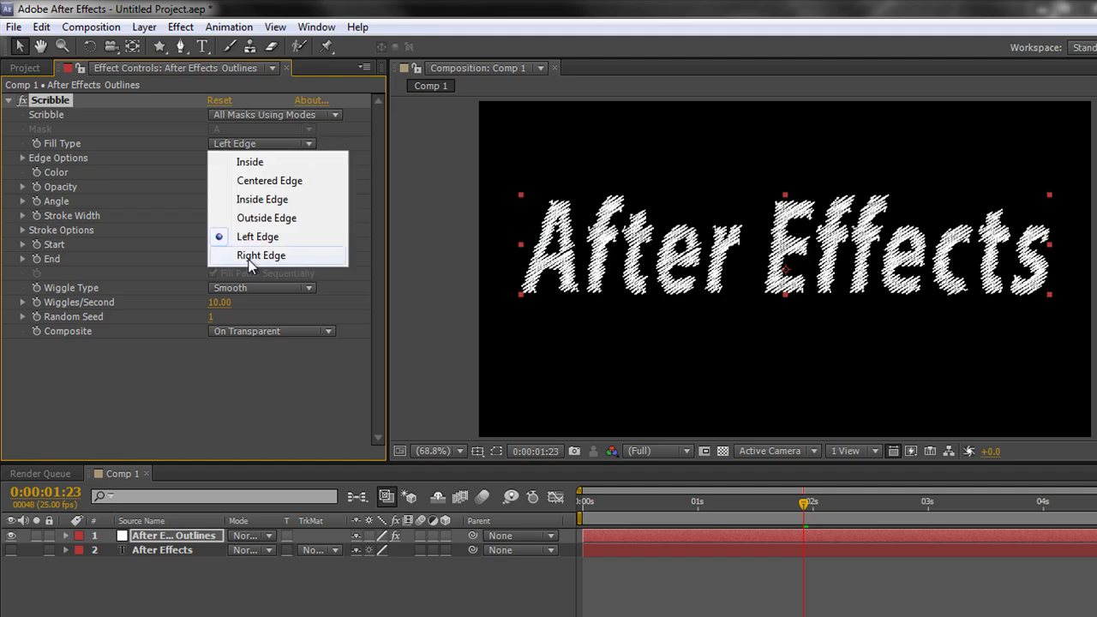
{"action": "left_click", "coordinate": [259, 254]}
{"action": "left_click", "coordinate": [311, 143]}
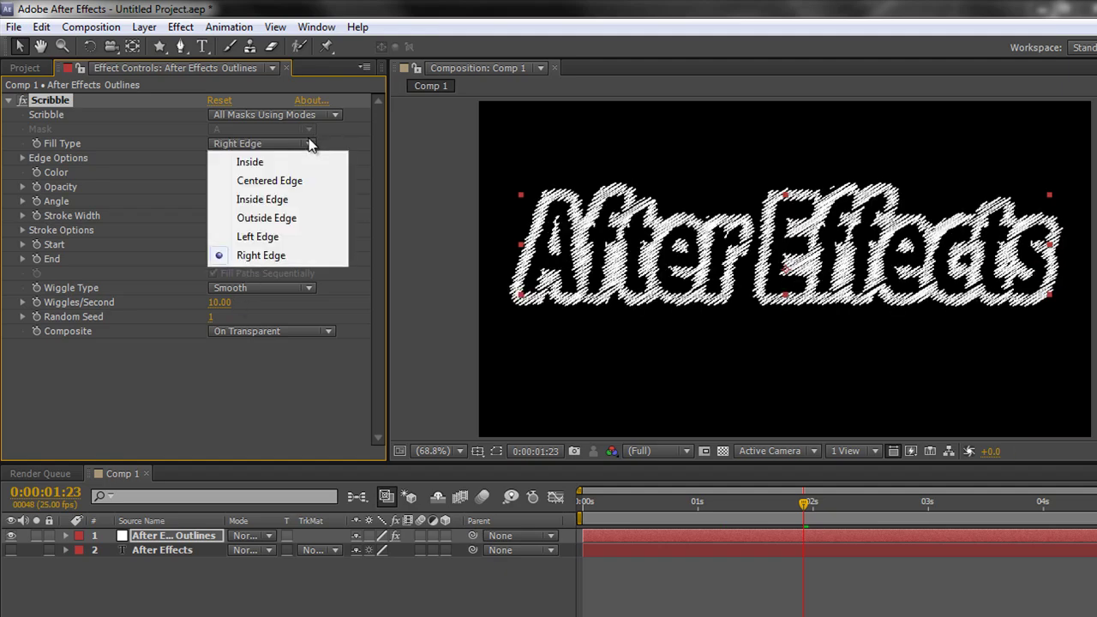
{"action": "left_click", "coordinate": [260, 162]}
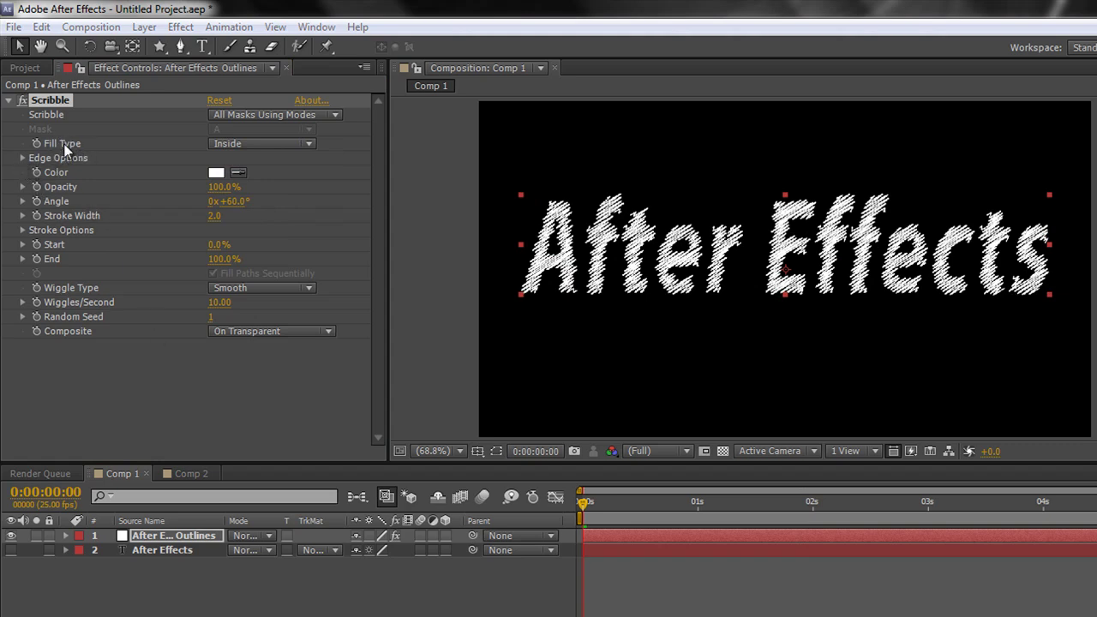
Set Fill Type to Centered Edge, zoom to 200%, and thin Edge Width to 7.9.
{"action": "left_click", "coordinate": [22, 158]}
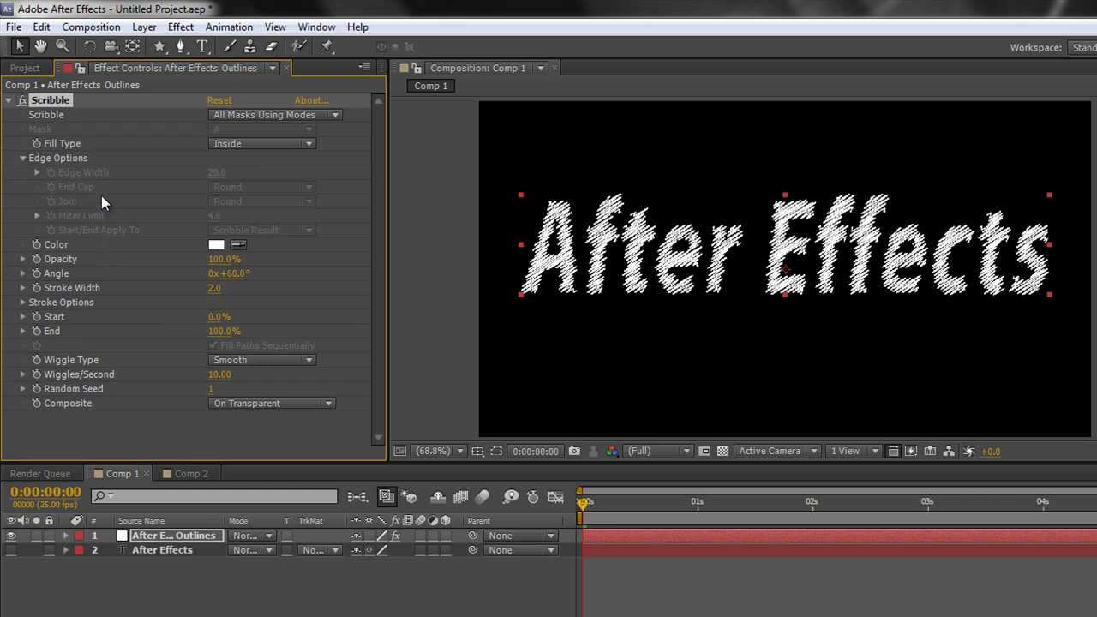
{"action": "left_click", "coordinate": [308, 143]}
{"action": "left_click", "coordinate": [287, 186]}
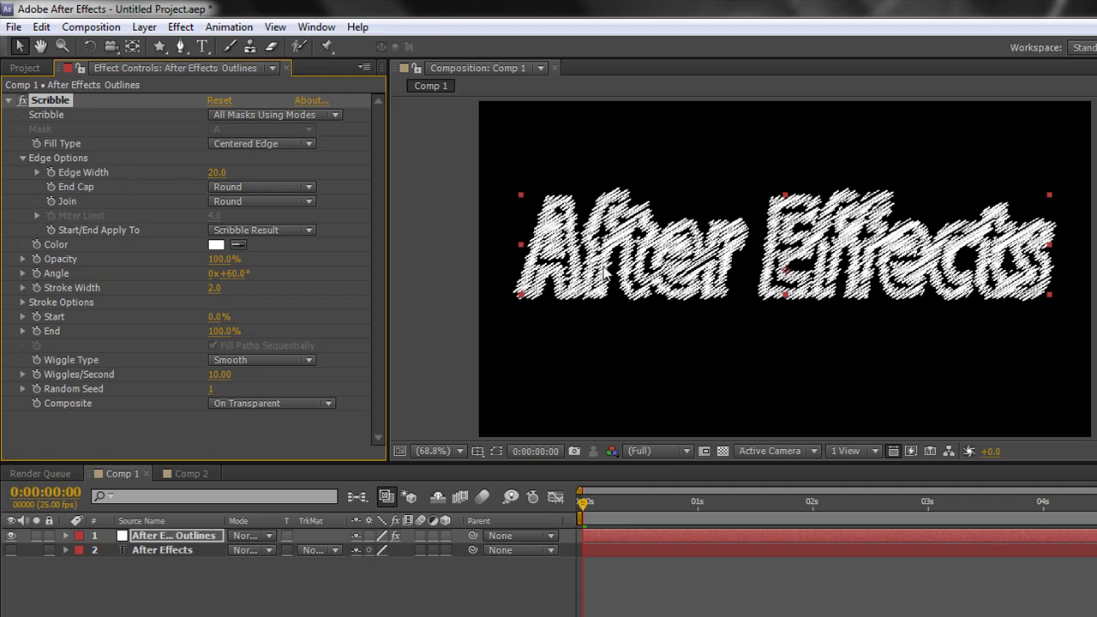
{"action": "key", "text": "period"}
{"action": "key", "text": "period"}
{"action": "key", "text": "h"}
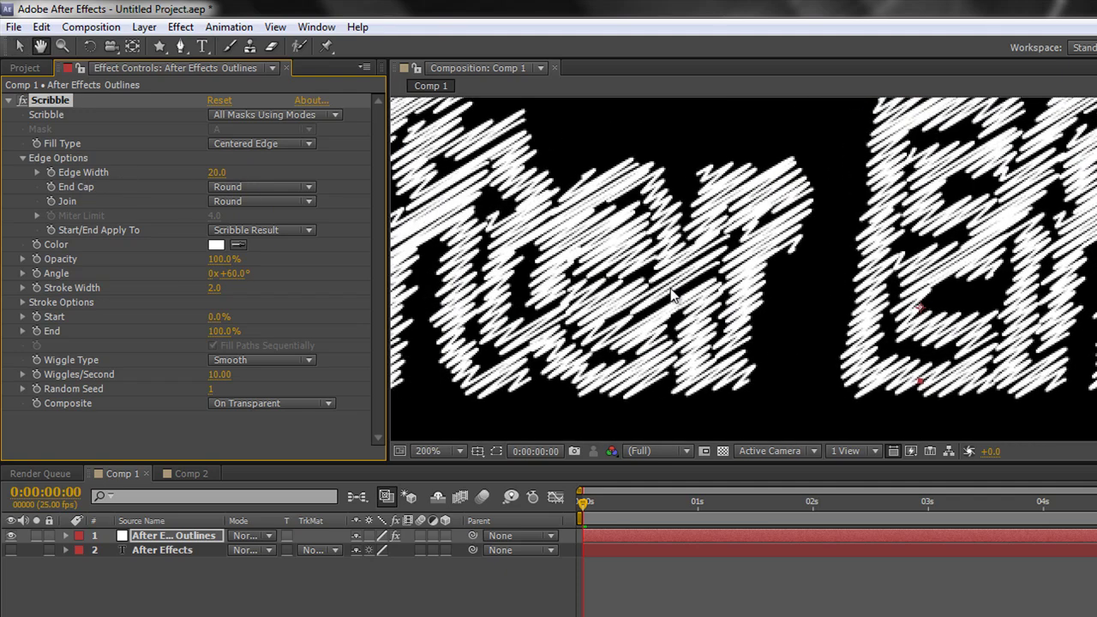
{"action": "left_click_drag", "start_coordinate": [217, 172], "coordinate": [118, 178]}
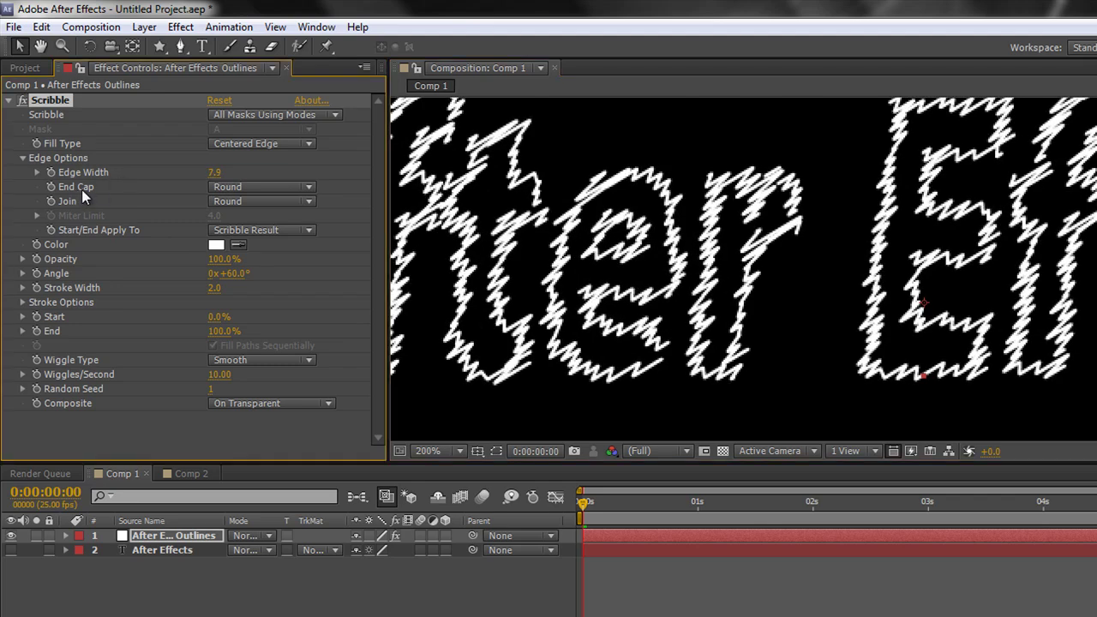
Try Butt and Projecting end caps, then restore Round end caps.
{"action": "left_click", "coordinate": [307, 188]}
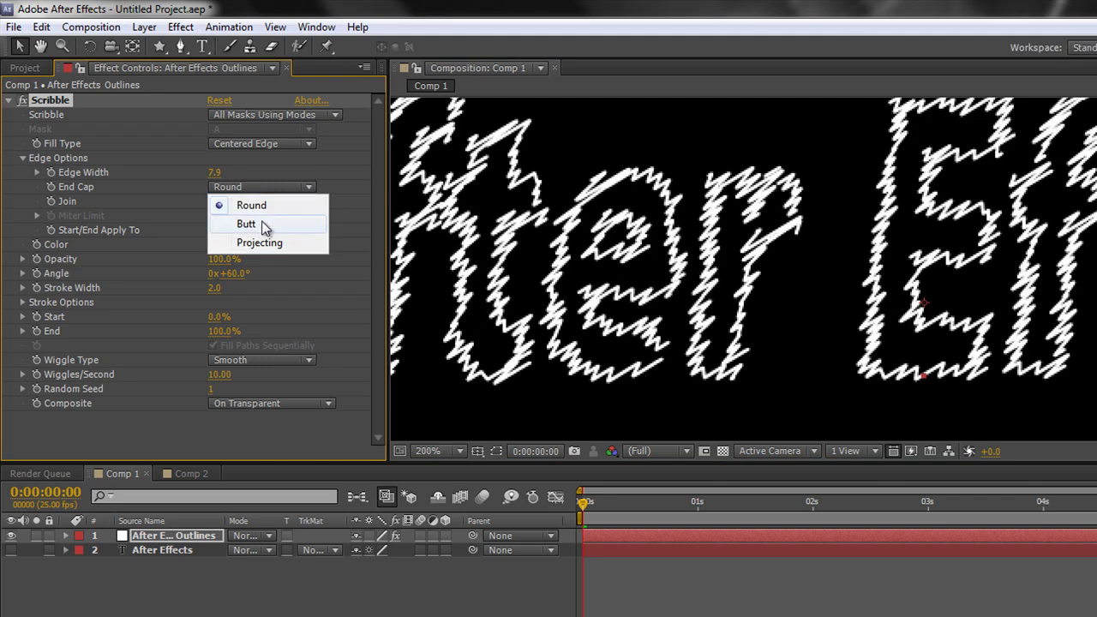
{"action": "left_click", "coordinate": [239, 223]}
{"action": "left_click", "coordinate": [311, 191]}
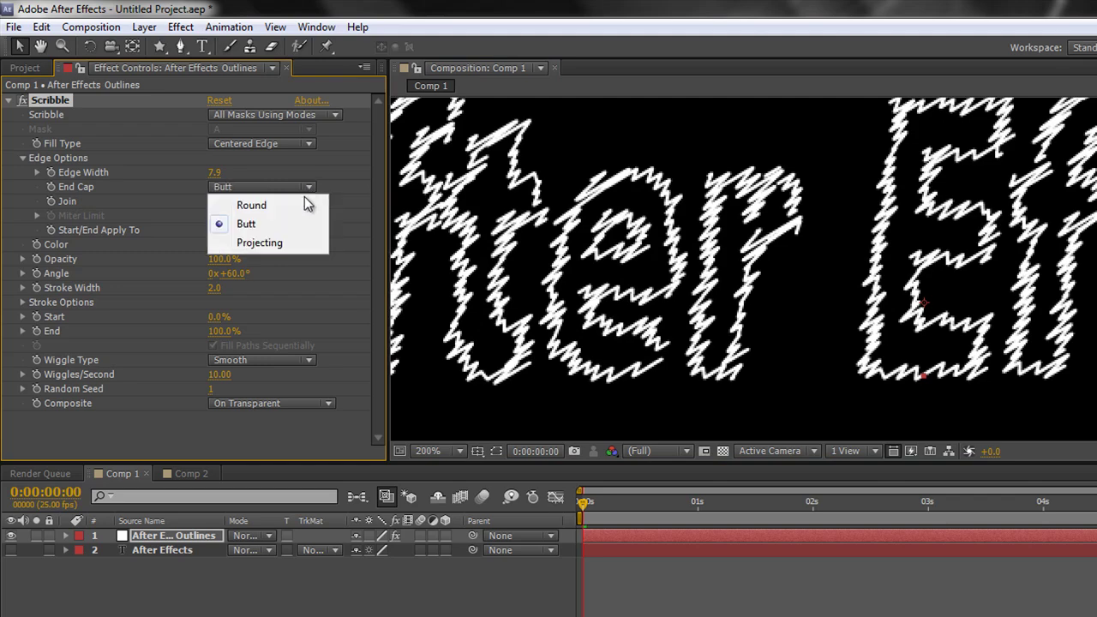
{"action": "left_click", "coordinate": [281, 245]}
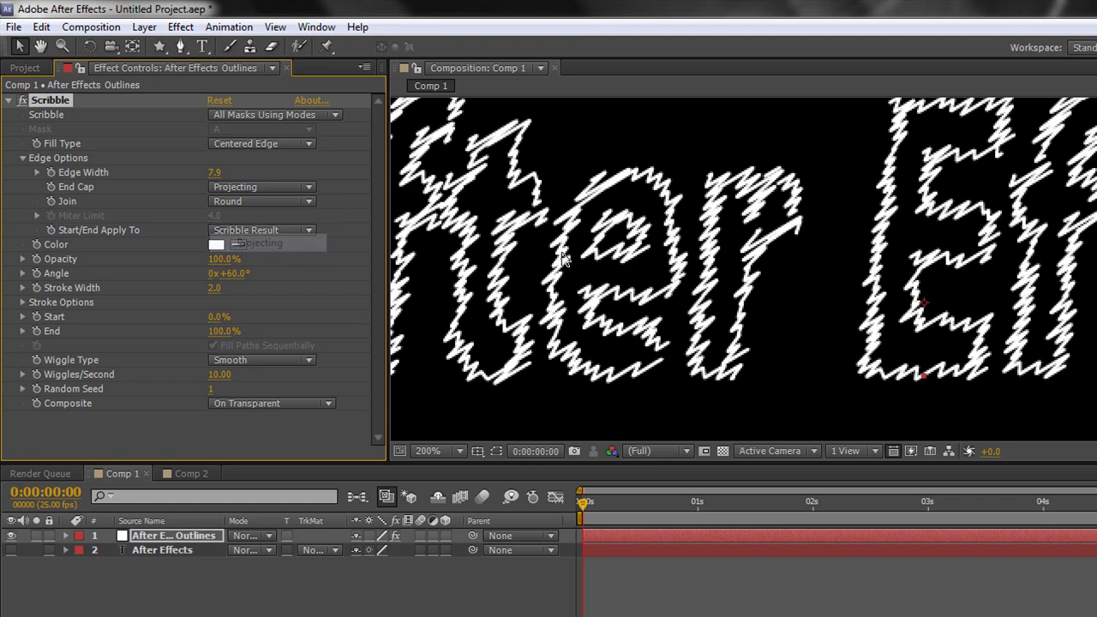
{"action": "left_click", "coordinate": [306, 187]}
{"action": "left_click", "coordinate": [289, 205]}
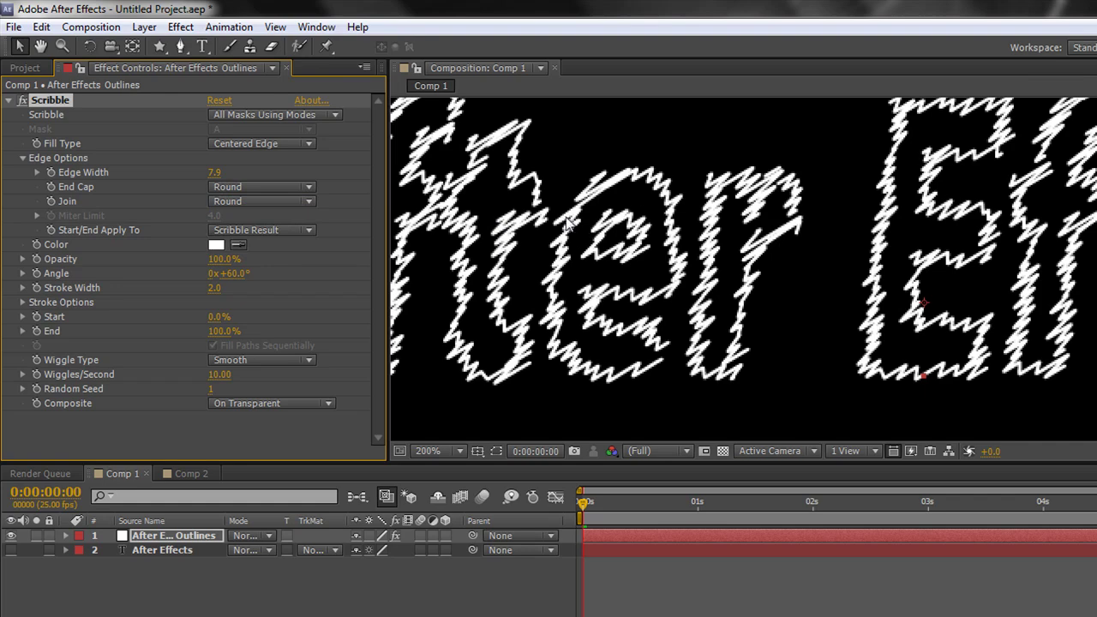
Set the stroke Join to Miter via Bevel, adjust the miter limit, and check Start and End options.
{"action": "left_click", "coordinate": [309, 202]}
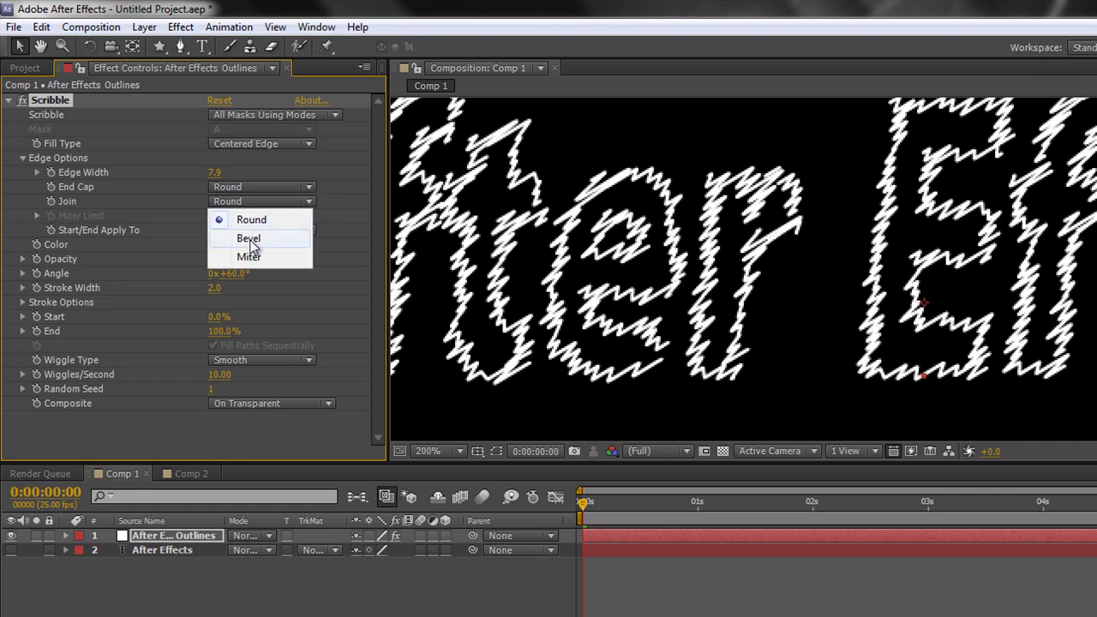
{"action": "left_click", "coordinate": [250, 240]}
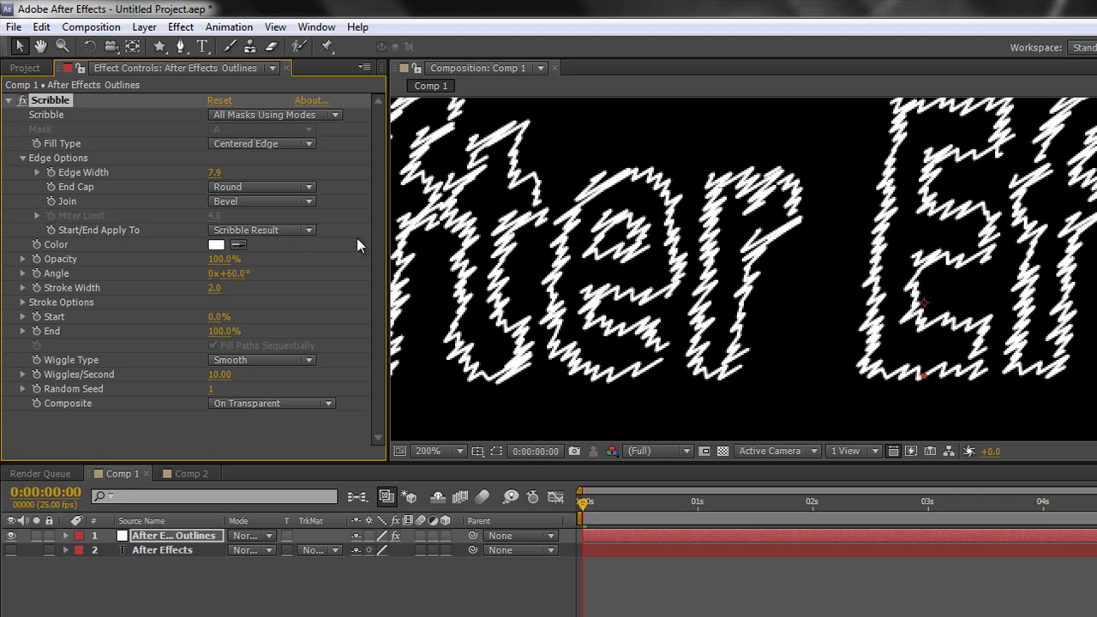
{"action": "left_click", "coordinate": [310, 205]}
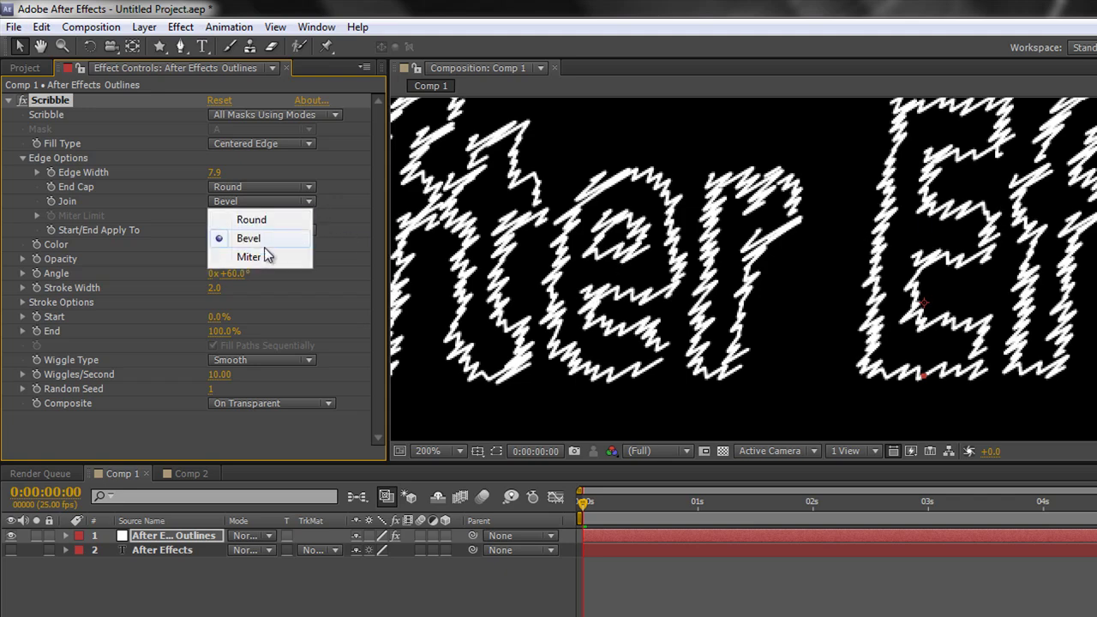
{"action": "left_click", "coordinate": [250, 255]}
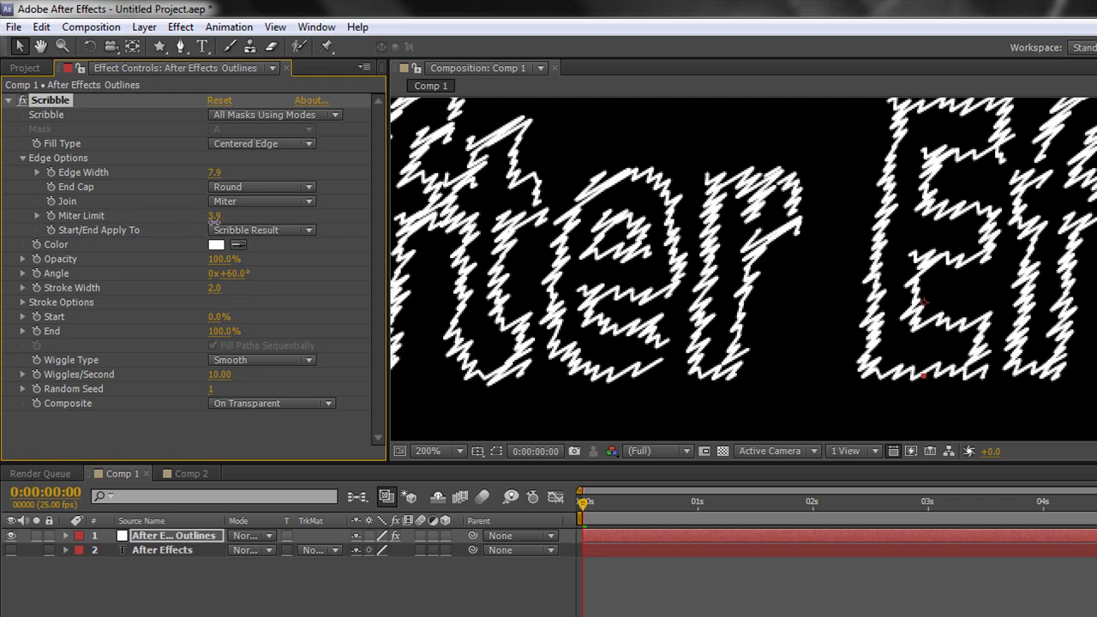
{"action": "left_click_drag", "start_coordinate": [214, 221], "coordinate": [251, 224]}
{"action": "left_click", "coordinate": [312, 233]}
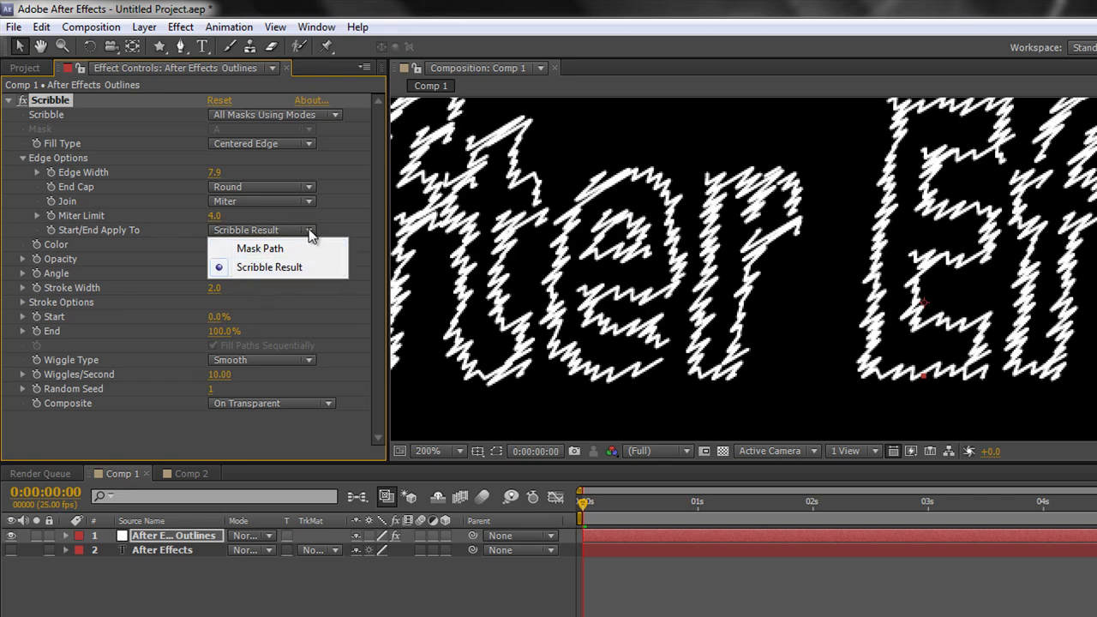
{"action": "left_click", "coordinate": [26, 159]}
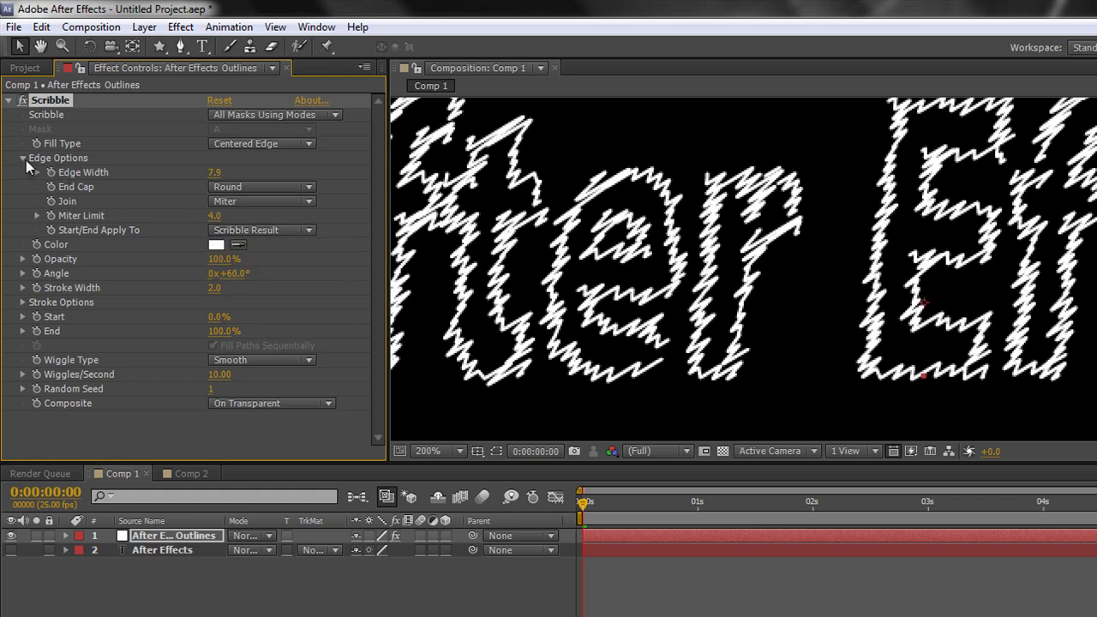
Collapse Edge Options, fit the composition in the viewer, and set Scribble to All Masks Using Modes.
{"action": "left_click", "coordinate": [24, 158]}
{"action": "left_click", "coordinate": [224, 112]}
{"action": "left_click", "coordinate": [459, 450]}
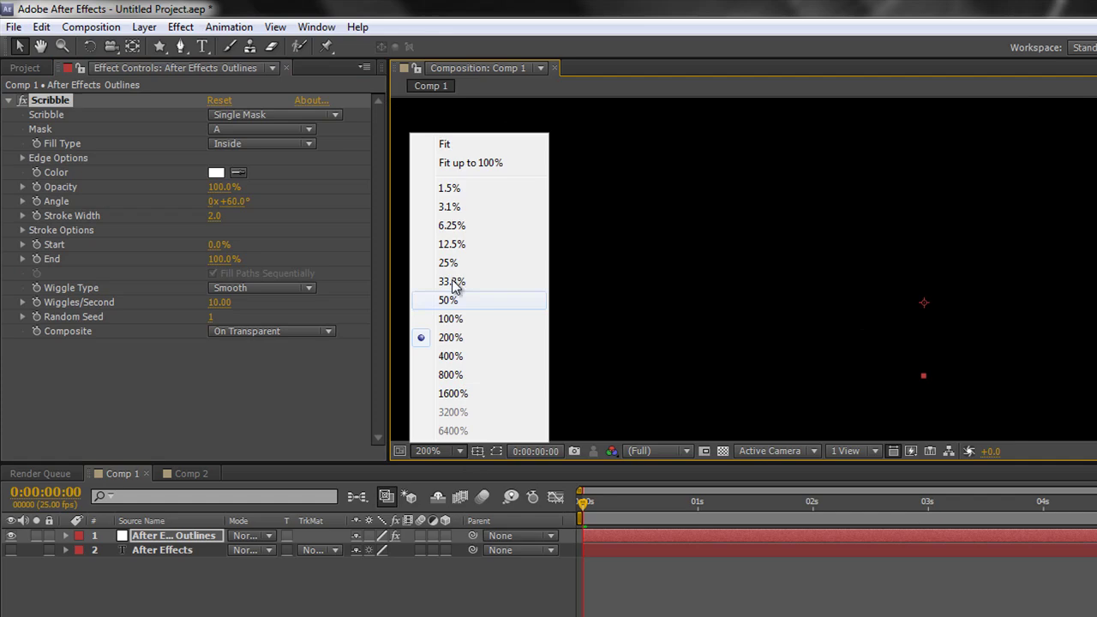
{"action": "left_click", "coordinate": [447, 146]}
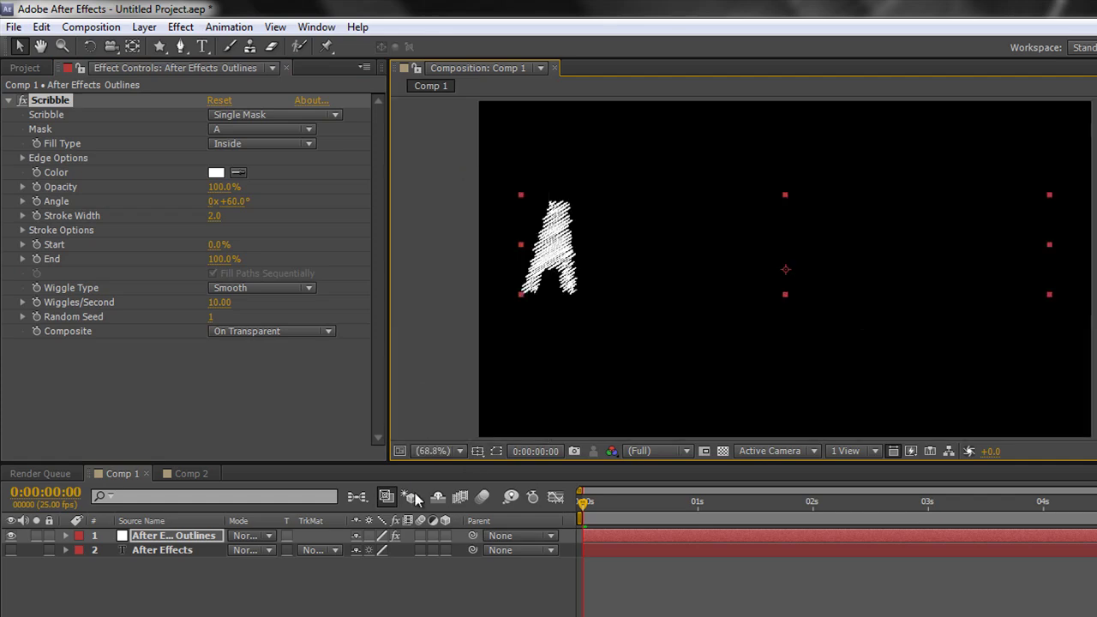
{"action": "left_click", "coordinate": [335, 115]}
{"action": "left_click", "coordinate": [301, 197]}
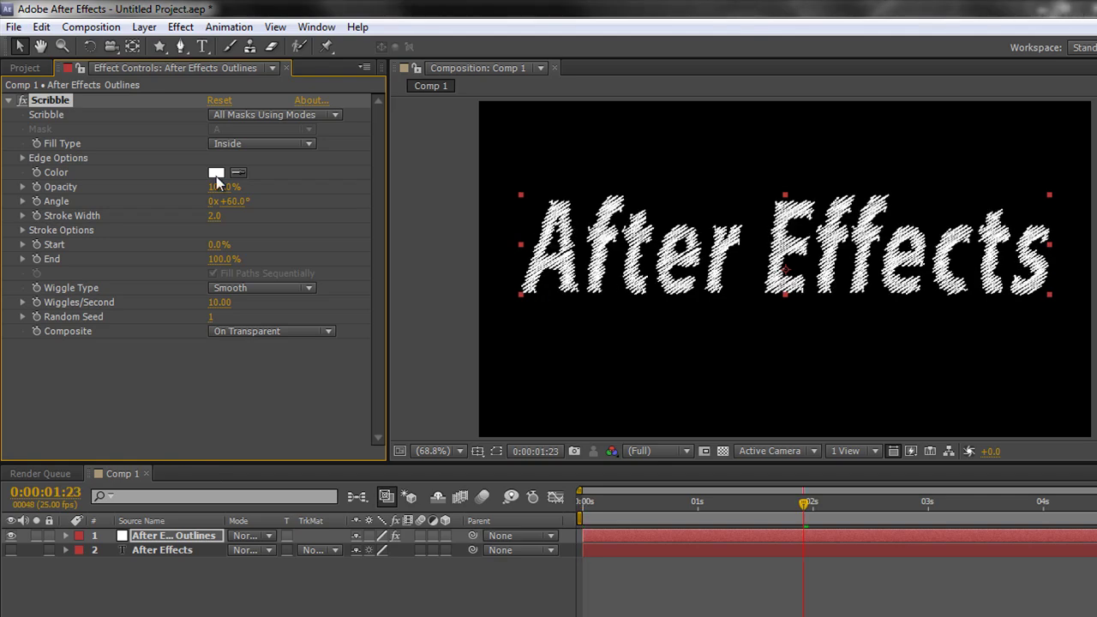
{"action": "left_click", "coordinate": [216, 172]}
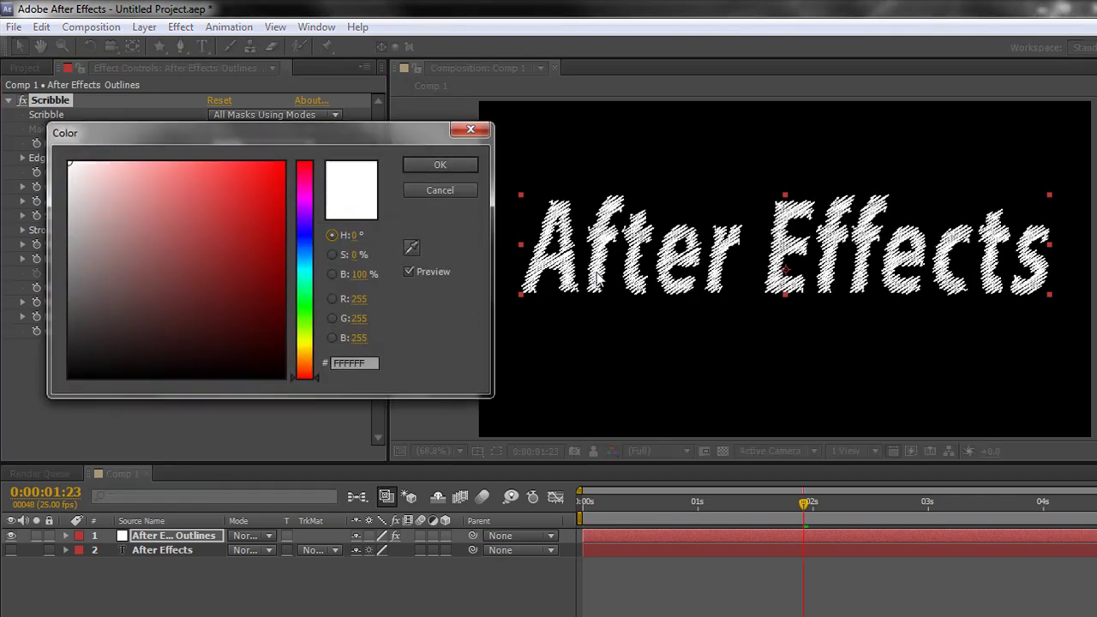
{"action": "left_click_drag", "start_coordinate": [304, 314], "coordinate": [9, 141]}
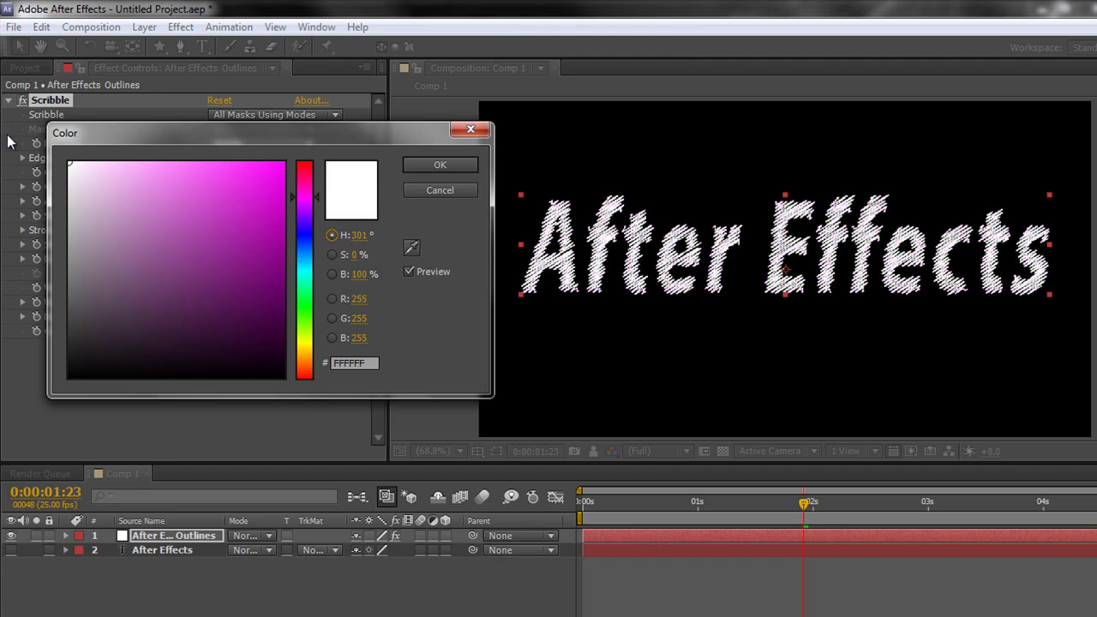
{"action": "left_click", "coordinate": [425, 168]}
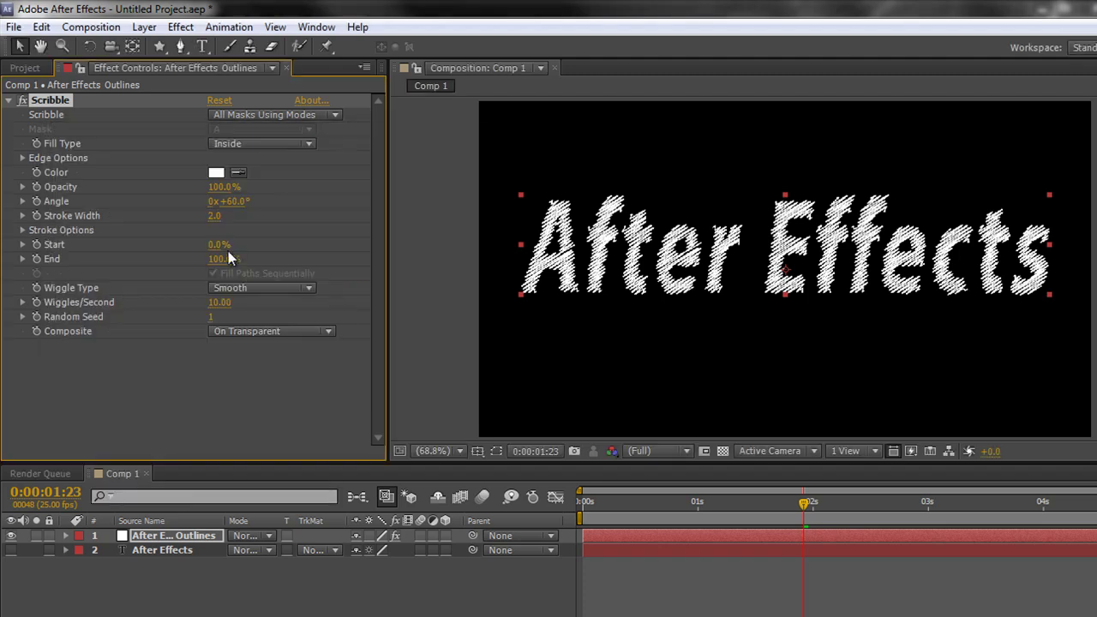
Test Opacity, Angle and Stroke Width, settling on Opacity 100%, Angle 60° and Stroke Width 0.6.
{"action": "mouse_move", "coordinate": [224, 186]}
{"action": "left_mouse_down"}
{"action": "mouse_move", "coordinate": [150, 196]}
{"action": "mouse_move", "coordinate": [304, 188]}
{"action": "left_mouse_up"}
{"action": "mouse_move", "coordinate": [231, 202]}
{"action": "left_mouse_down"}
{"action": "mouse_move", "coordinate": [369, 215]}
{"action": "mouse_move", "coordinate": [429, 235]}
{"action": "mouse_move", "coordinate": [255, 224]}
{"action": "left_mouse_up"}
{"action": "left_click_drag", "start_coordinate": [214, 225], "coordinate": [247, 225]}
{"action": "key", "text": "space"}
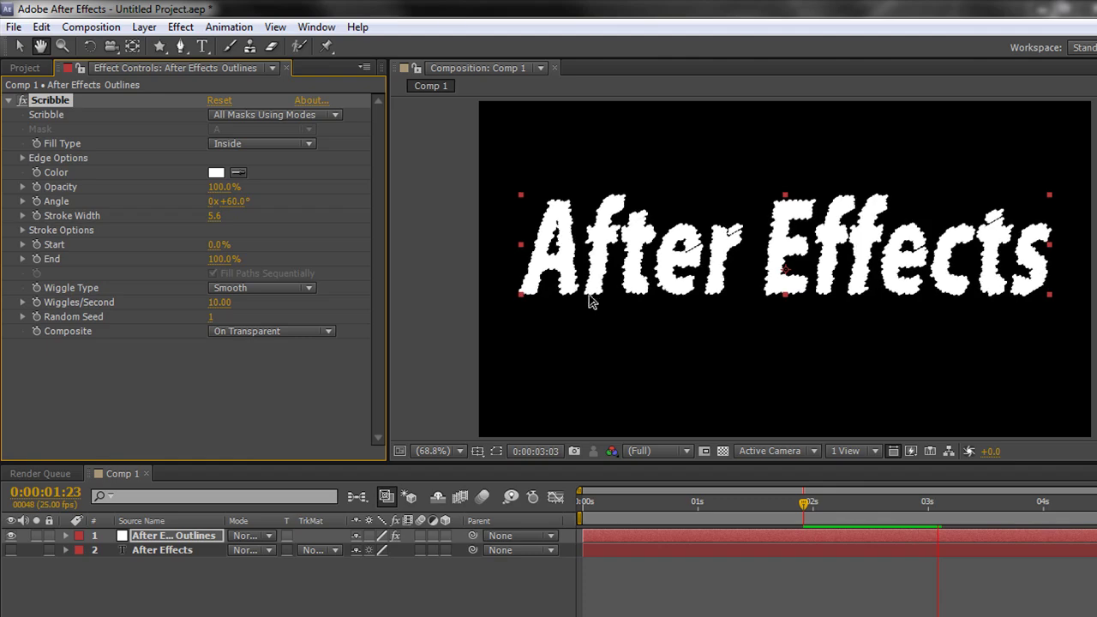
{"action": "mouse_move", "coordinate": [214, 216]}
{"action": "left_mouse_down"}
{"action": "mouse_move", "coordinate": [167, 223]}
{"action": "mouse_move", "coordinate": [180, 225]}
{"action": "left_mouse_up"}
{"action": "scroll", "coordinate": [673, 278], "scroll_direction": "up", "scroll_amount": 3}
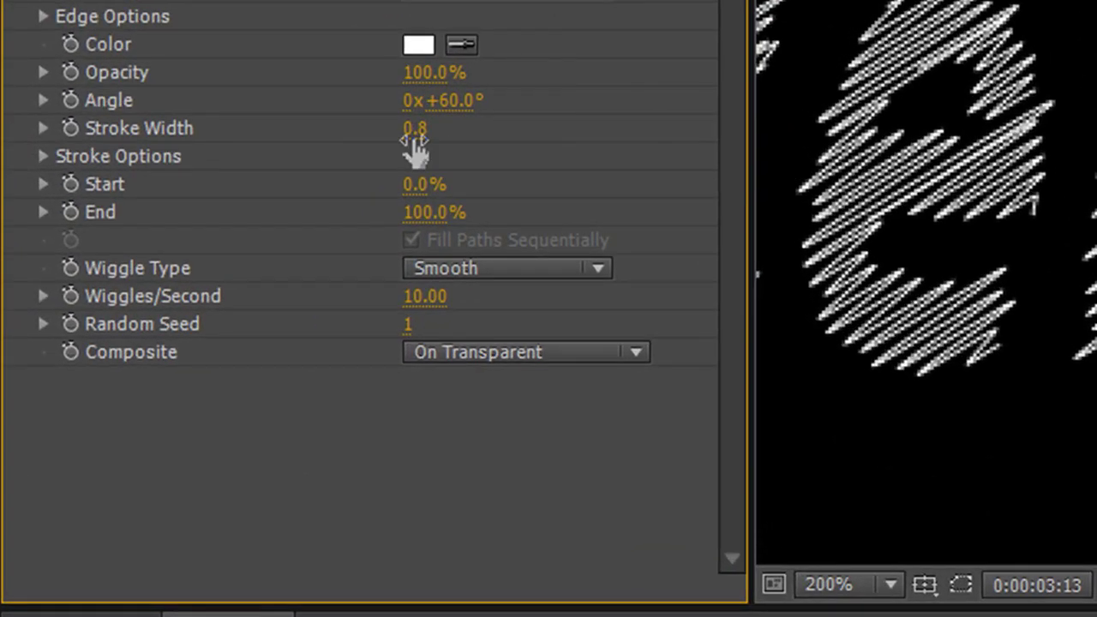
{"action": "mouse_move", "coordinate": [414, 142]}
{"action": "left_mouse_down"}
{"action": "mouse_move", "coordinate": [395, 137]}
{"action": "mouse_move", "coordinate": [406, 138]}
{"action": "left_mouse_up"}
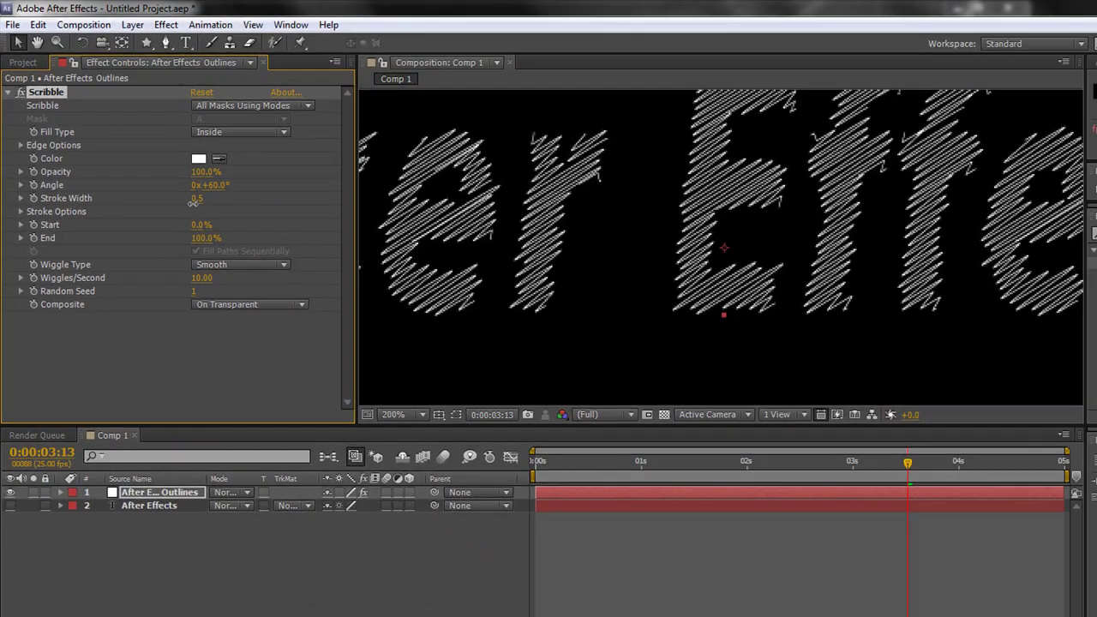
{"action": "left_click_drag", "start_coordinate": [193, 202], "coordinate": [193, 202]}
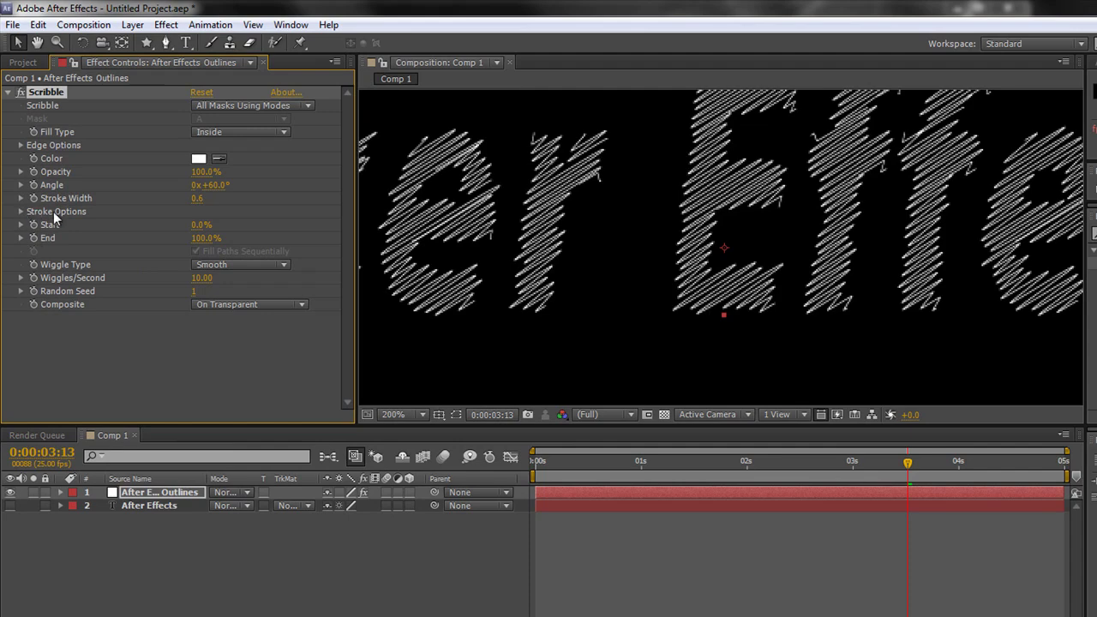
Expand Stroke Options and raise Curviness and Curviness Variation for curlier strokes, then preview.
{"action": "left_click", "coordinate": [20, 212]}
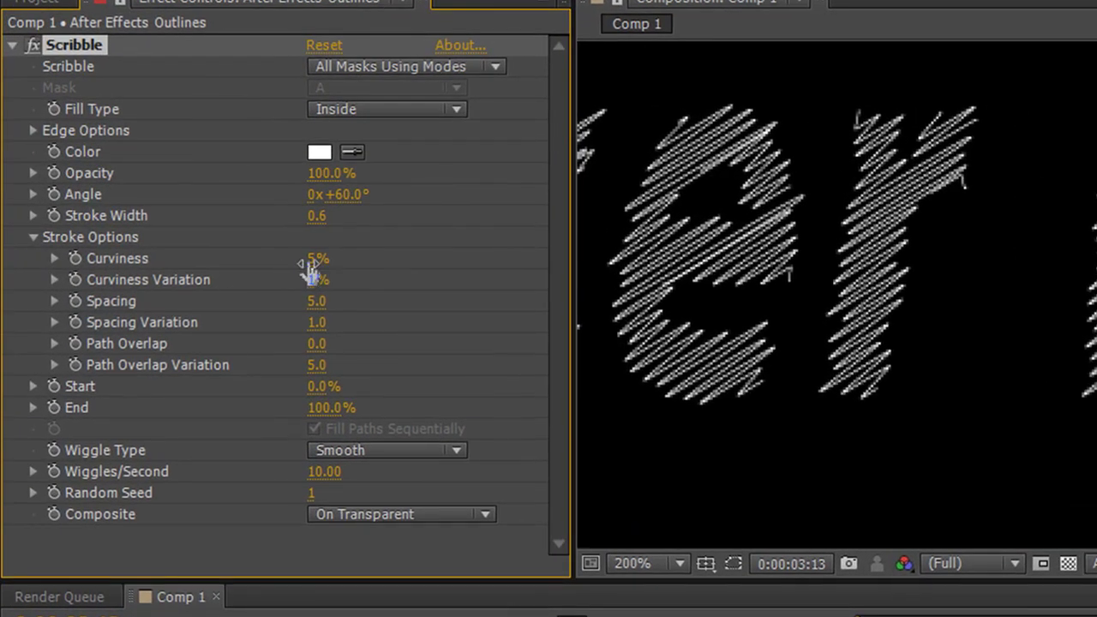
{"action": "mouse_move", "coordinate": [311, 262]}
{"action": "left_mouse_down"}
{"action": "mouse_move", "coordinate": [417, 268]}
{"action": "mouse_move", "coordinate": [367, 255]}
{"action": "mouse_move", "coordinate": [335, 268]}
{"action": "left_mouse_up"}
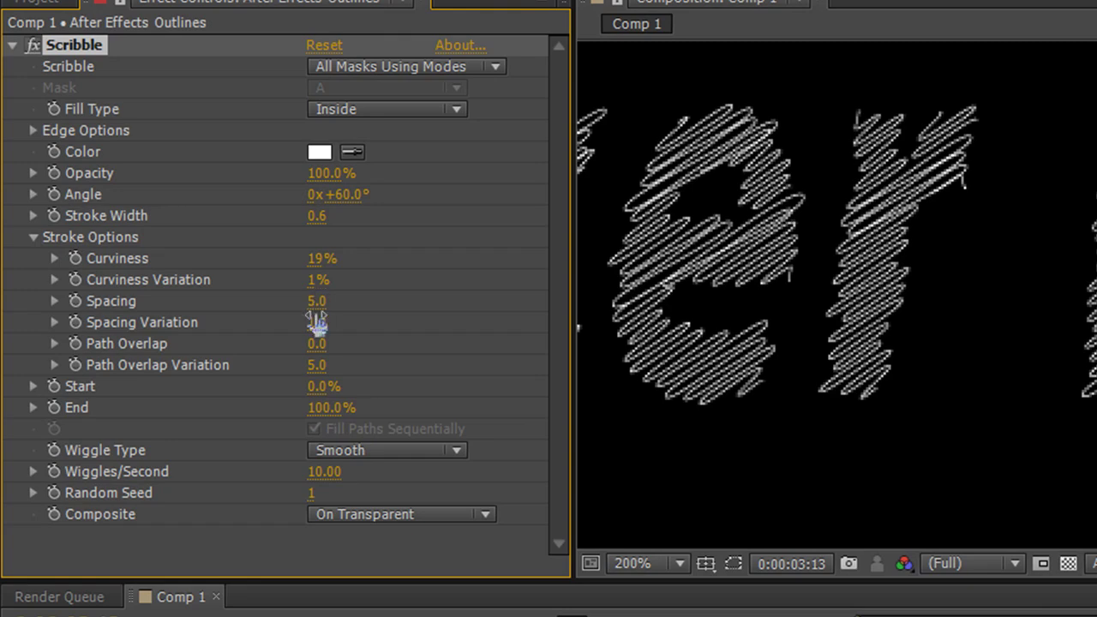
{"action": "left_click_drag", "start_coordinate": [314, 287], "coordinate": [366, 286]}
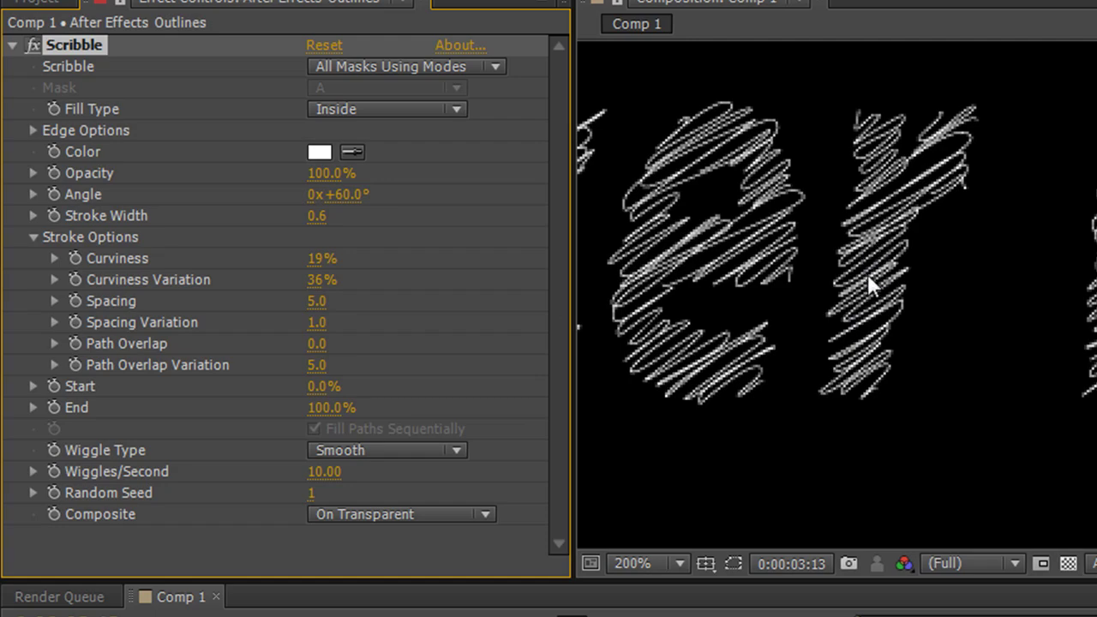
{"action": "key", "text": "space"}
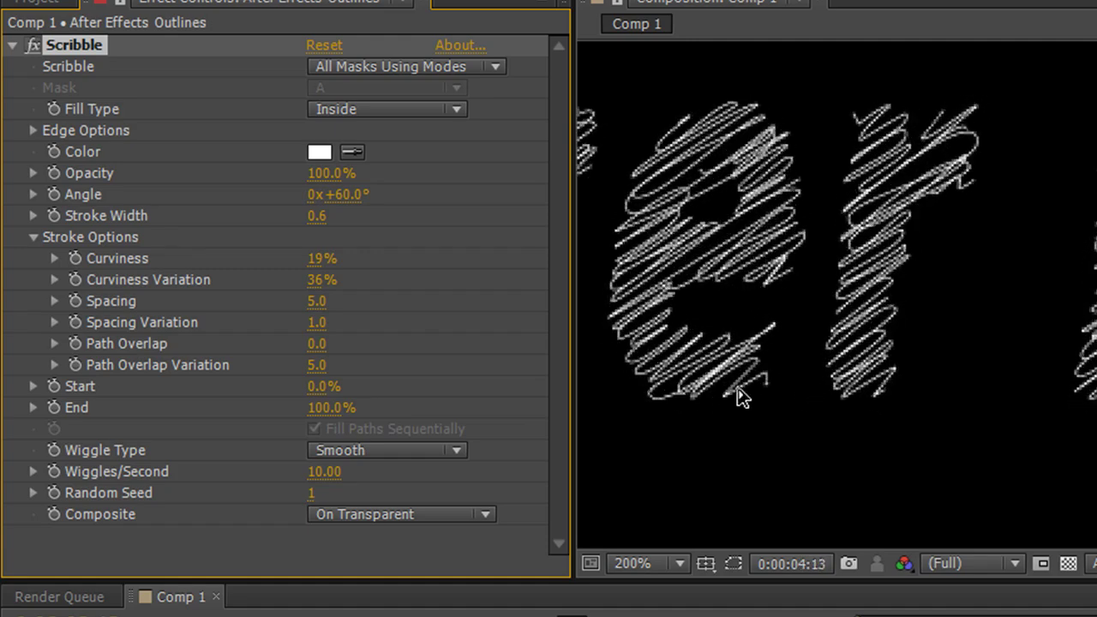
Reset Curviness Variation to 1% and Curviness to 5%.
{"action": "right_click", "coordinate": [206, 275]}
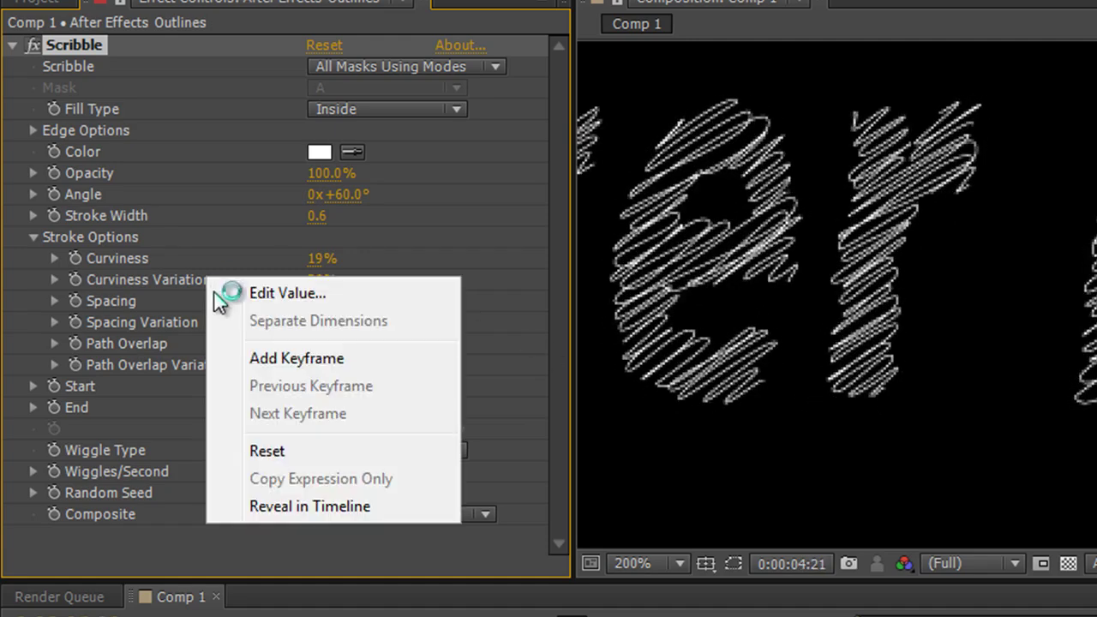
{"action": "left_click", "coordinate": [282, 449]}
{"action": "right_click", "coordinate": [102, 251]}
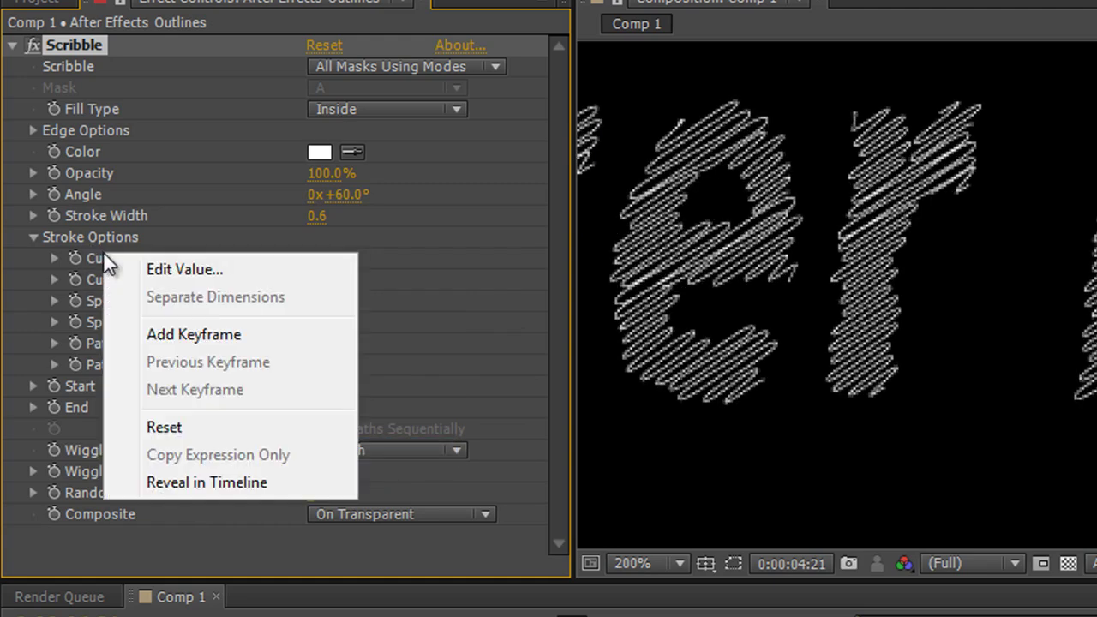
{"action": "left_click", "coordinate": [197, 424]}
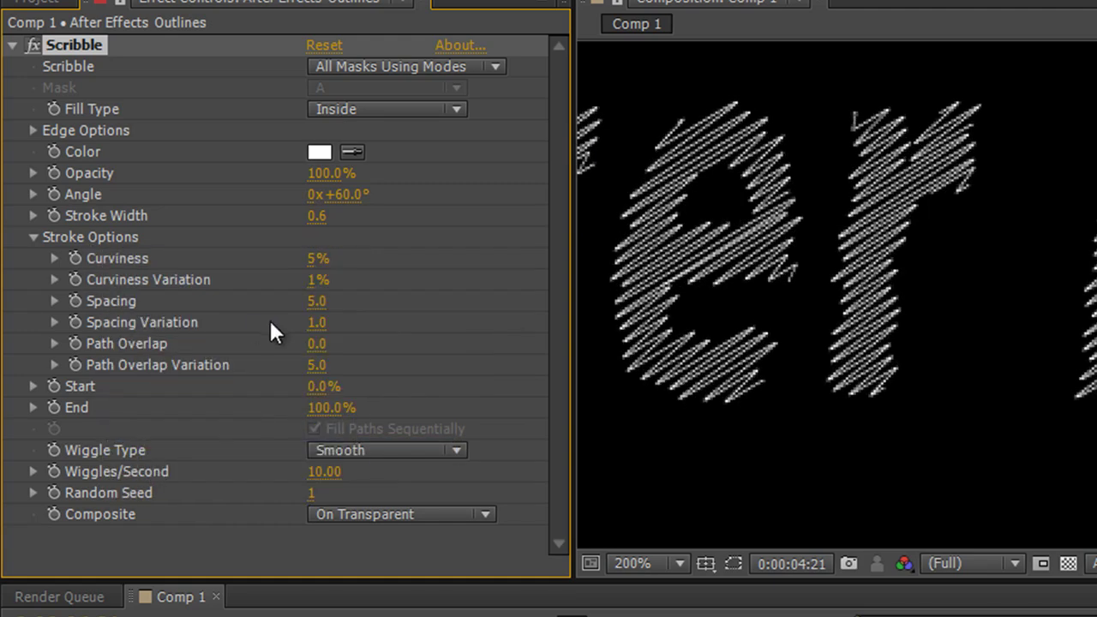
{"action": "left_click_drag", "start_coordinate": [319, 308], "coordinate": [467, 307]}
{"action": "scroll", "coordinate": [893, 304], "scroll_direction": "down", "scroll_amount": 4}
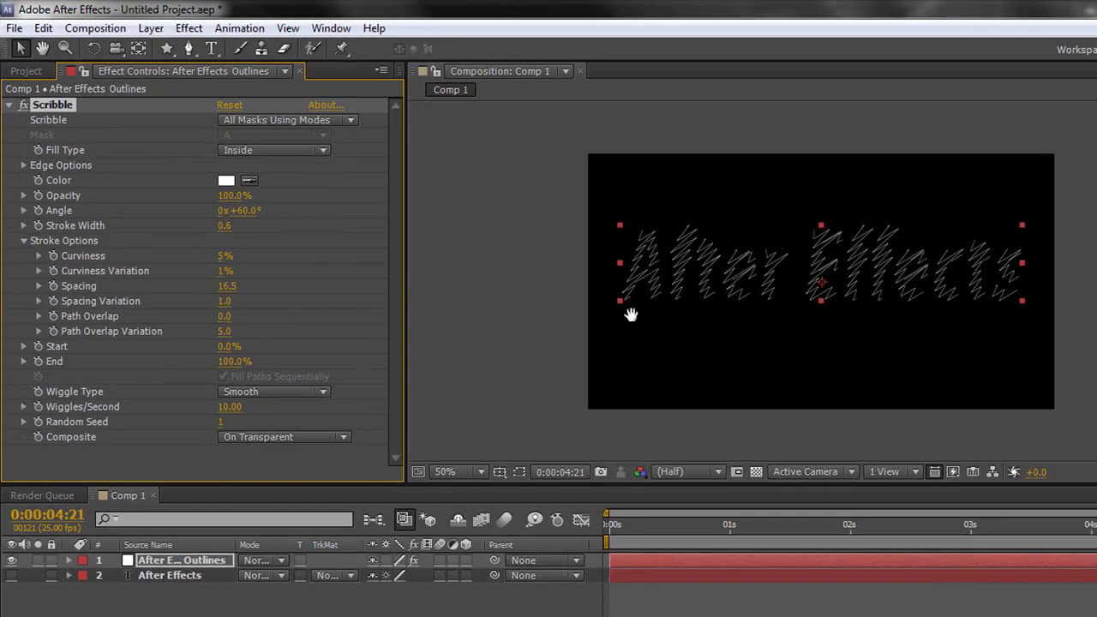
{"action": "key", "text": "space"}
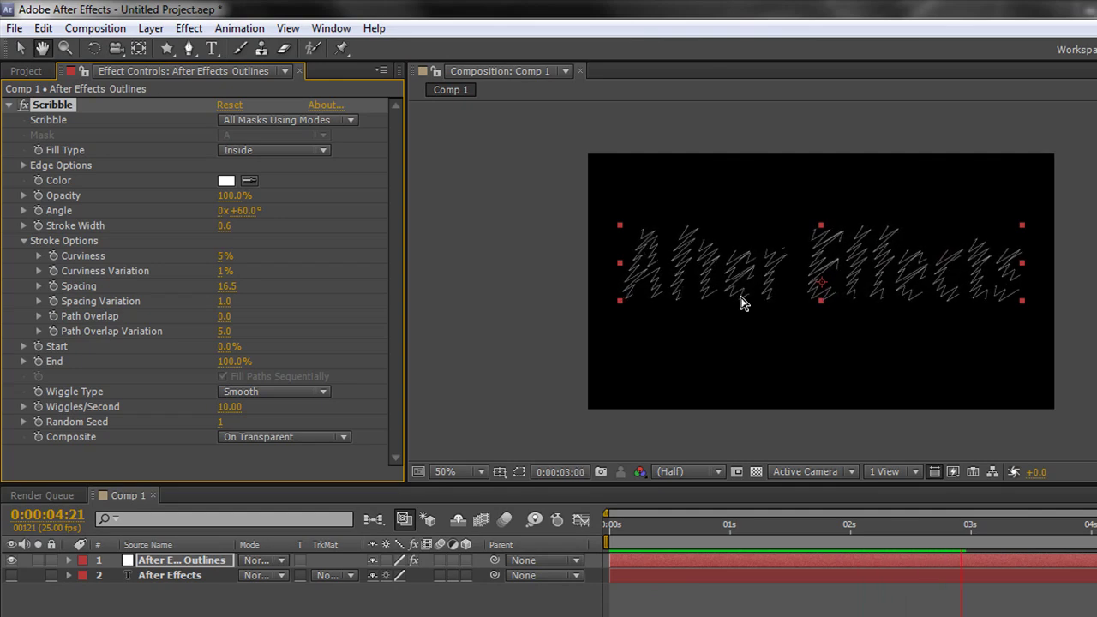
{"action": "key", "text": "slash"}
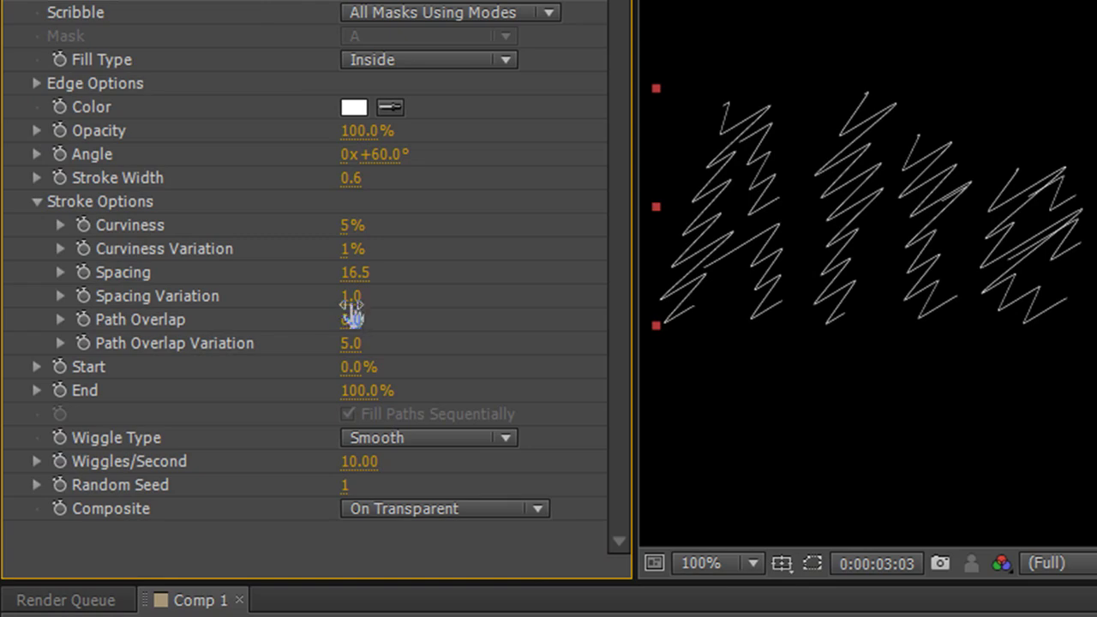
{"action": "mouse_move", "coordinate": [351, 302]}
{"action": "left_mouse_down"}
{"action": "mouse_move", "coordinate": [391, 291]}
{"action": "mouse_move", "coordinate": [616, 299]}
{"action": "left_mouse_up"}
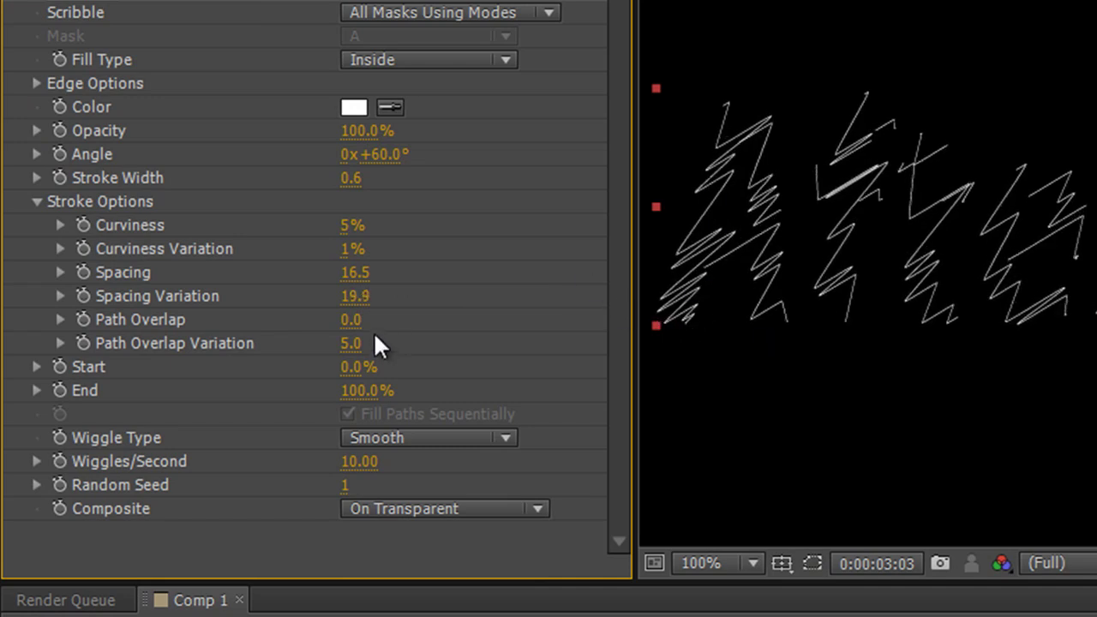
{"action": "left_click_drag", "start_coordinate": [355, 274], "coordinate": [51, 274]}
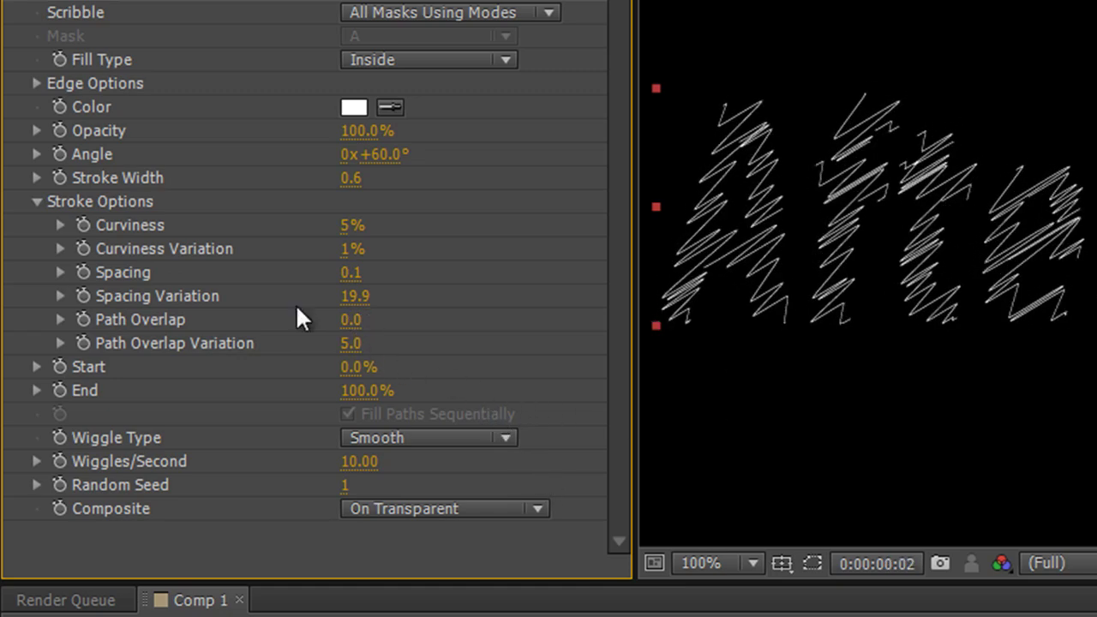
{"action": "right_click", "coordinate": [140, 273]}
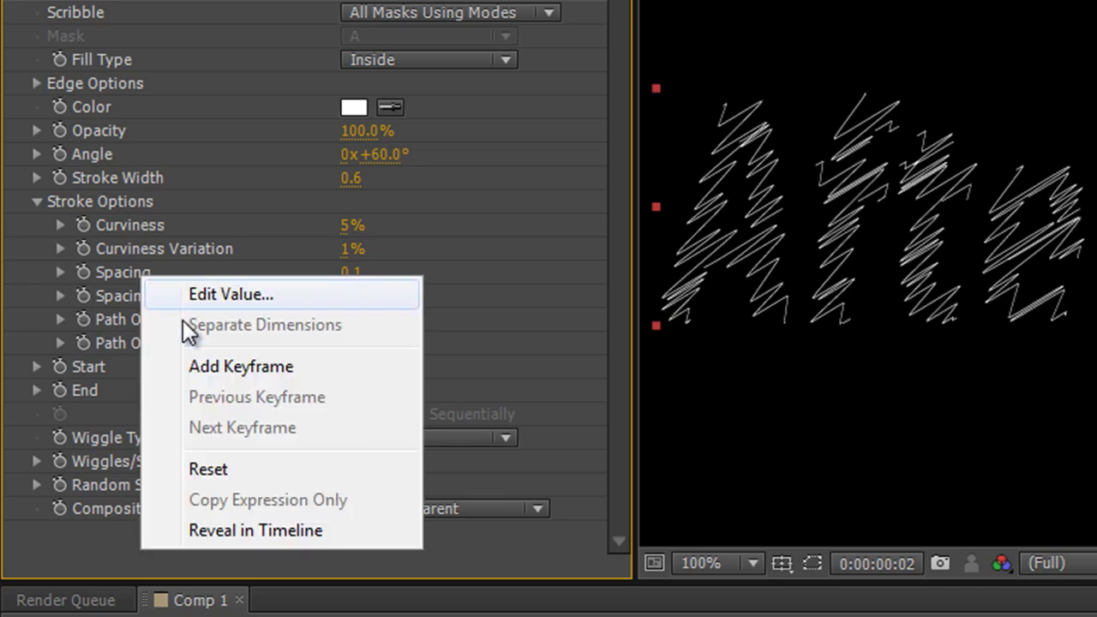
{"action": "left_click", "coordinate": [221, 468]}
{"action": "right_click", "coordinate": [129, 301]}
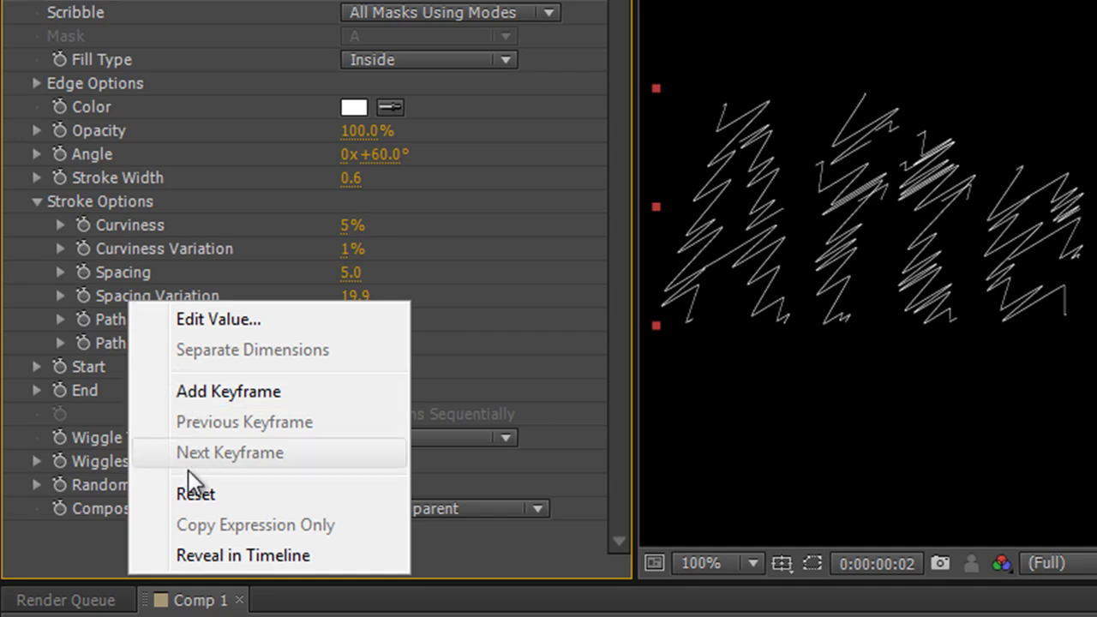
{"action": "left_click", "coordinate": [188, 495]}
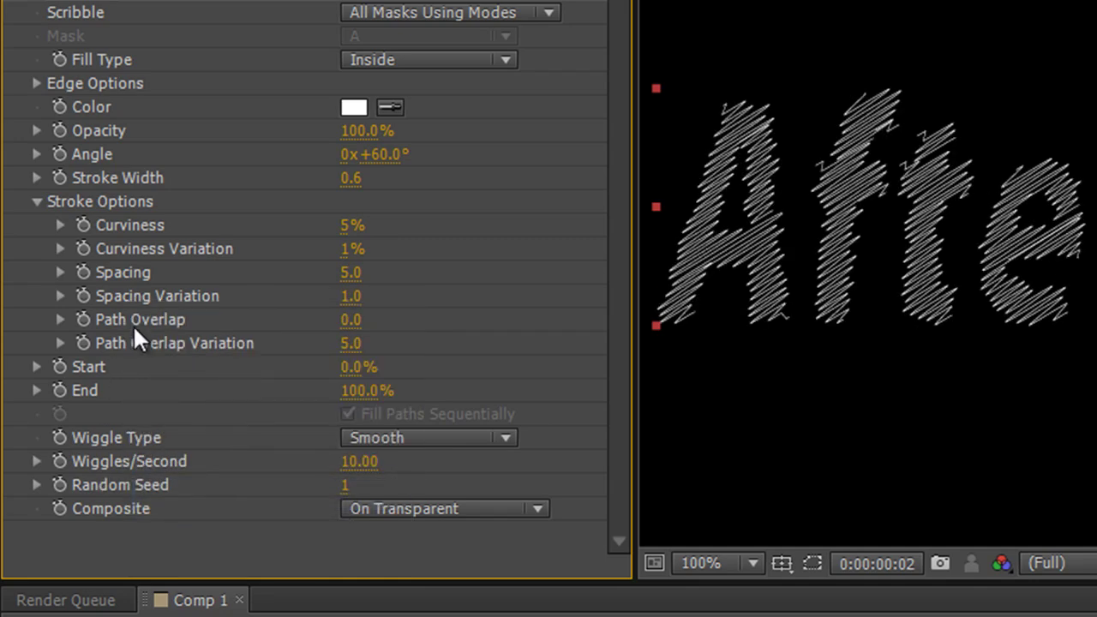
Experiment with higher Path Overlap and Path Overlap Variation values and preview the result.
{"action": "scroll", "coordinate": [726, 368], "scroll_direction": "down", "scroll_amount": 2}
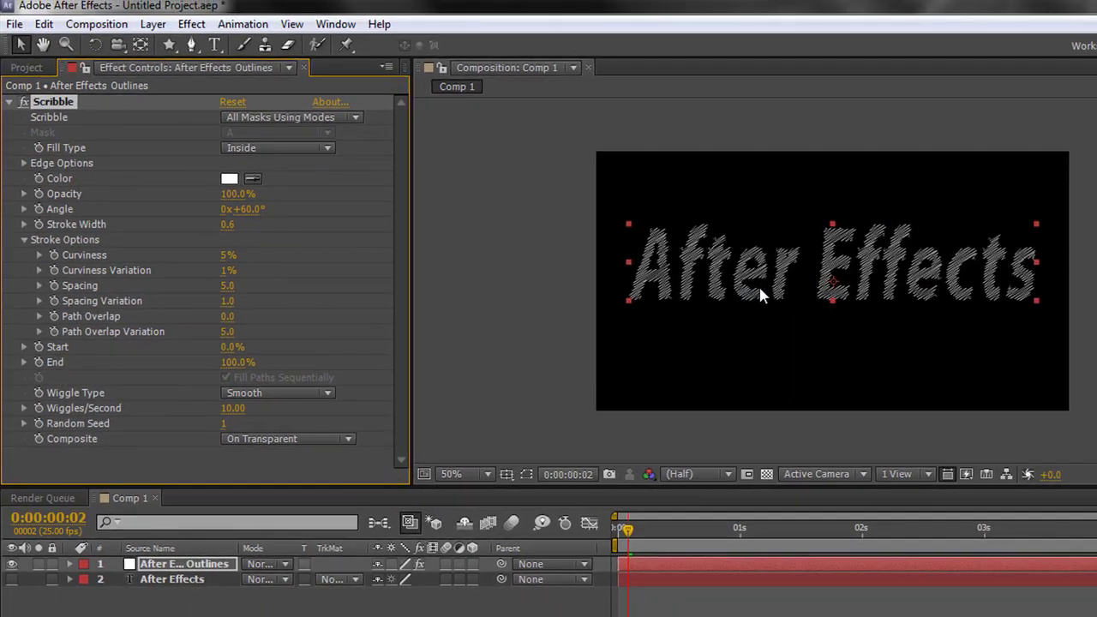
{"action": "scroll", "coordinate": [759, 288], "scroll_direction": "up", "scroll_amount": 2}
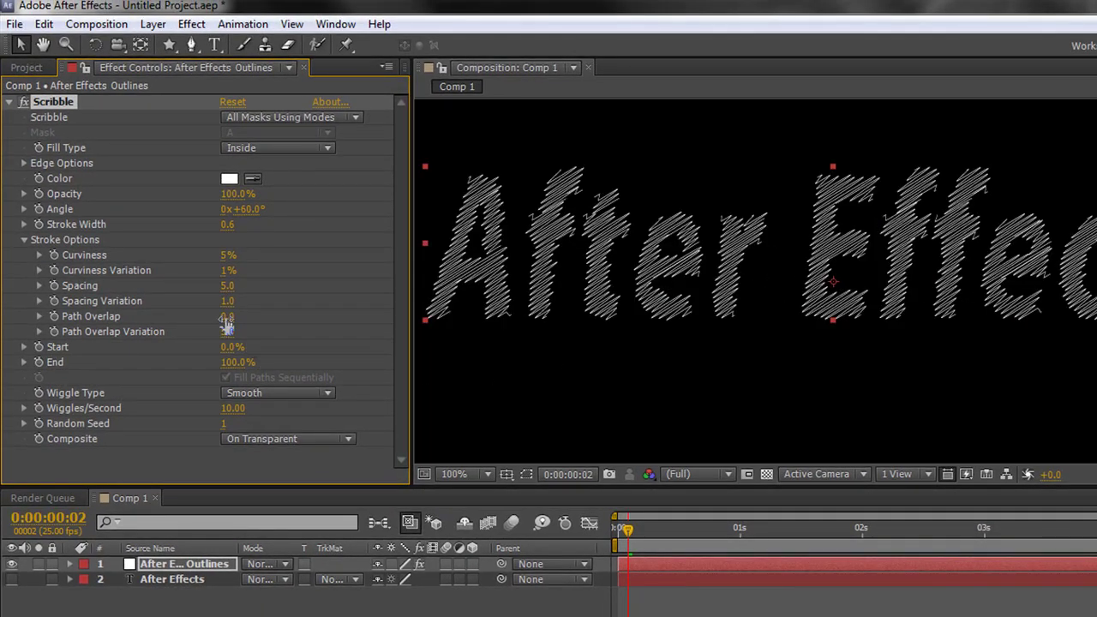
{"action": "mouse_move", "coordinate": [227, 324]}
{"action": "left_mouse_down"}
{"action": "mouse_move", "coordinate": [334, 320]}
{"action": "mouse_move", "coordinate": [317, 317]}
{"action": "mouse_move", "coordinate": [250, 332]}
{"action": "mouse_move", "coordinate": [381, 332]}
{"action": "mouse_move", "coordinate": [250, 342]}
{"action": "mouse_move", "coordinate": [279, 345]}
{"action": "left_mouse_up"}
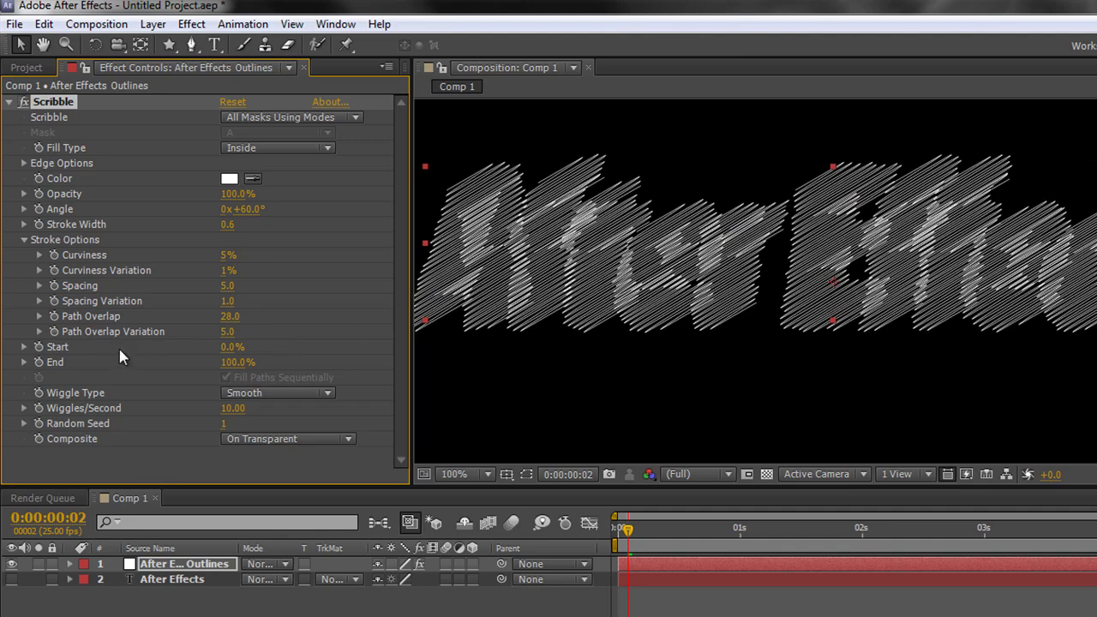
{"action": "left_click_drag", "start_coordinate": [222, 333], "coordinate": [233, 336]}
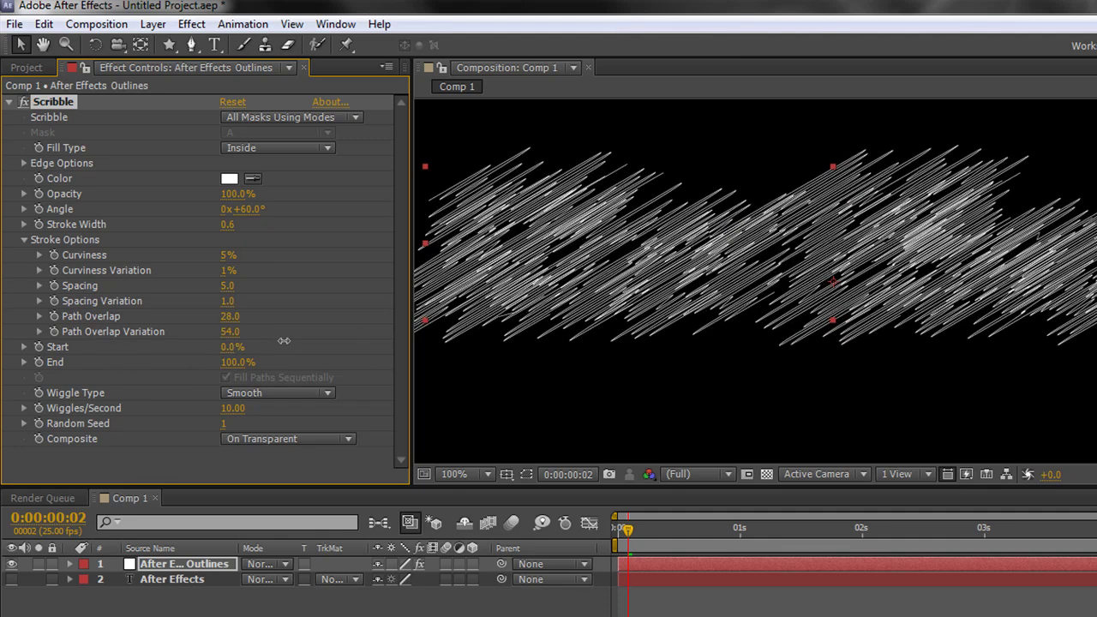
{"action": "left_click_drag", "start_coordinate": [328, 340], "coordinate": [403, 341]}
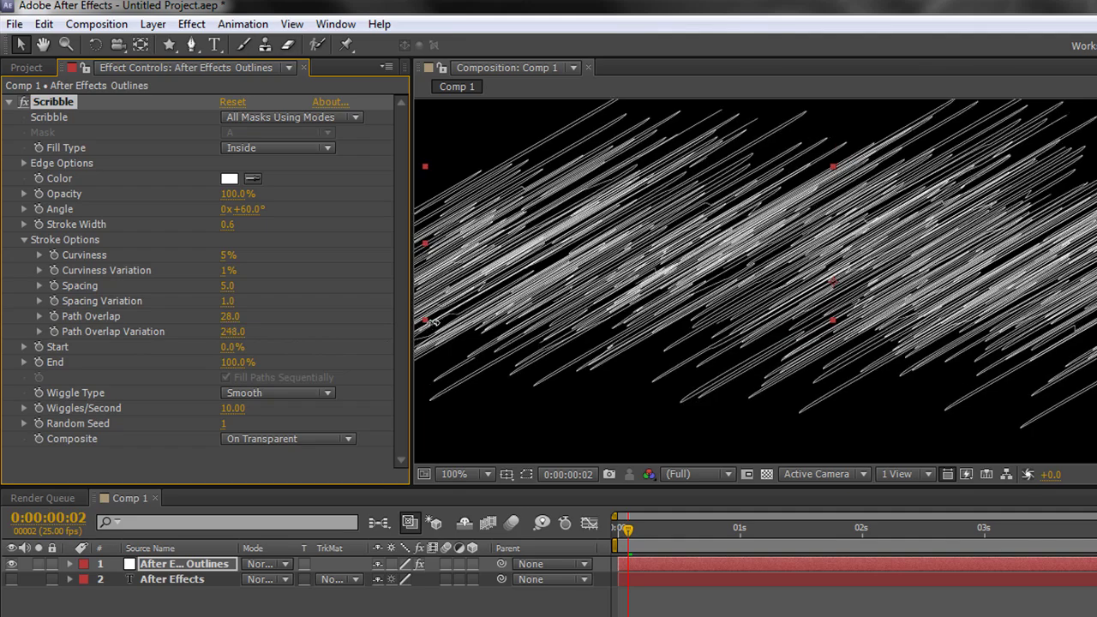
{"action": "key", "text": "space"}
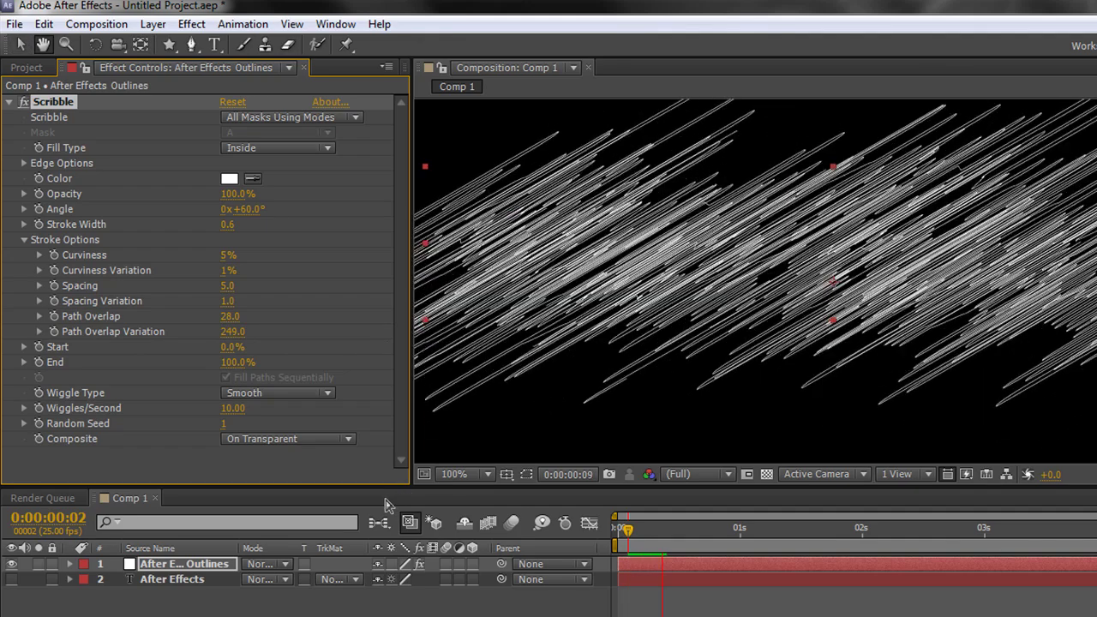
{"action": "left_click_drag", "start_coordinate": [243, 336], "coordinate": [21, 375]}
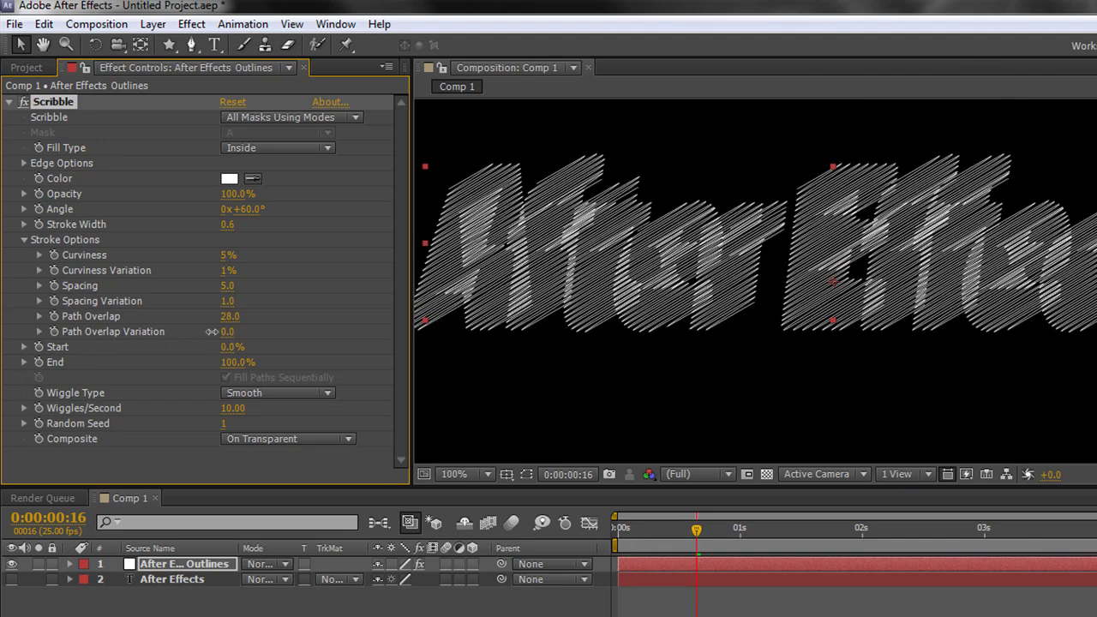
{"action": "left_click_drag", "start_coordinate": [221, 317], "coordinate": [206, 320]}
Reset Path Overlap to 0.0 and Path Overlap Variation to 5.0.
{"action": "right_click", "coordinate": [106, 316]}
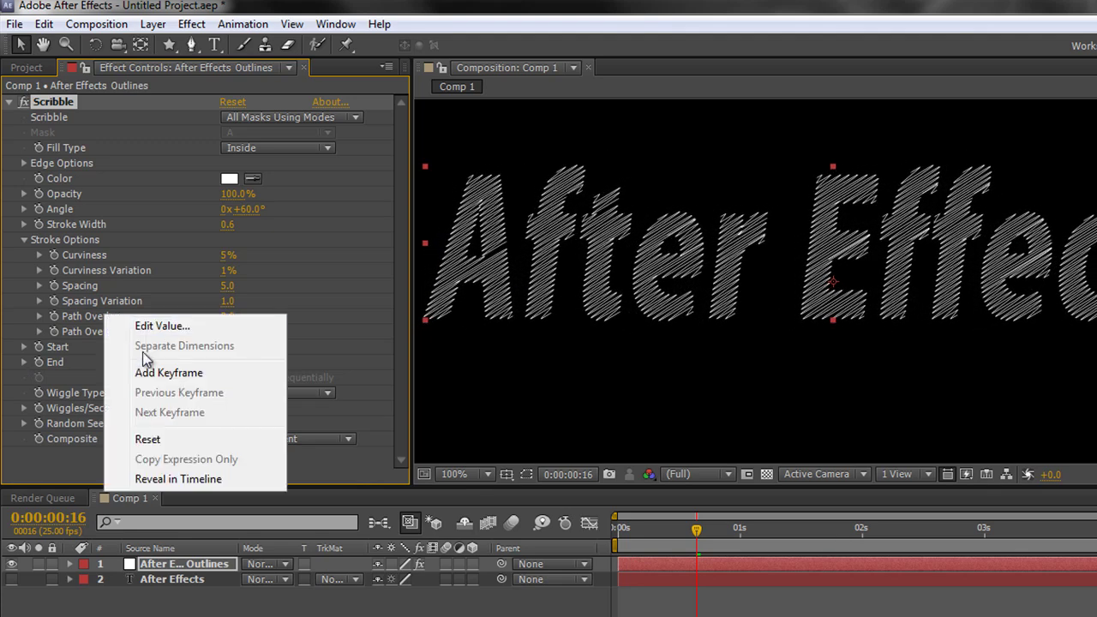
{"action": "left_click", "coordinate": [150, 439]}
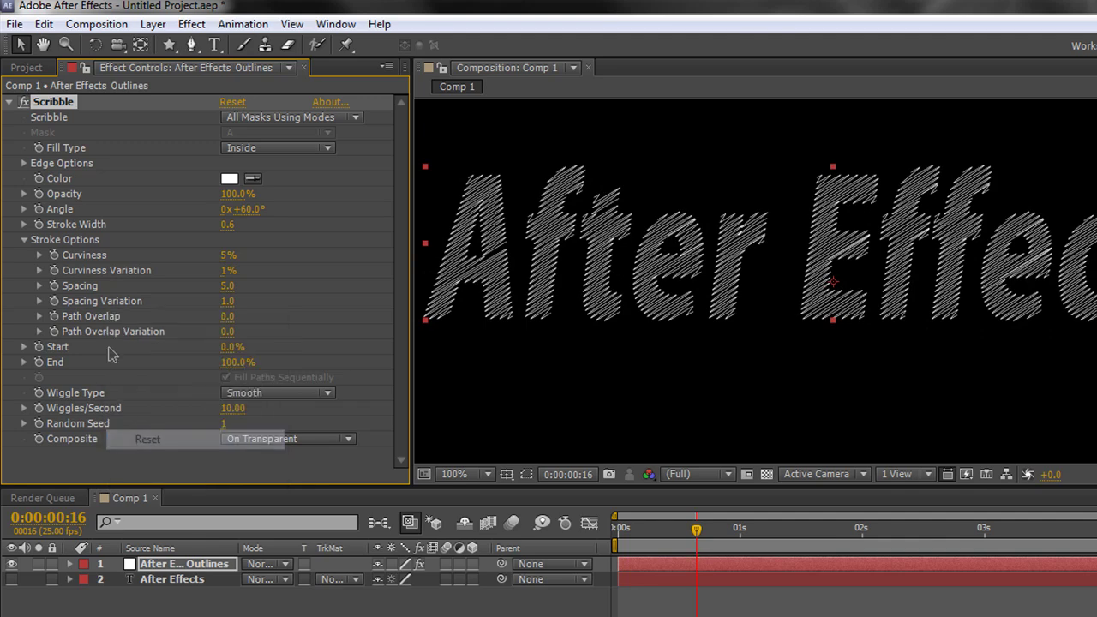
{"action": "right_click", "coordinate": [117, 331]}
{"action": "left_click", "coordinate": [164, 454]}
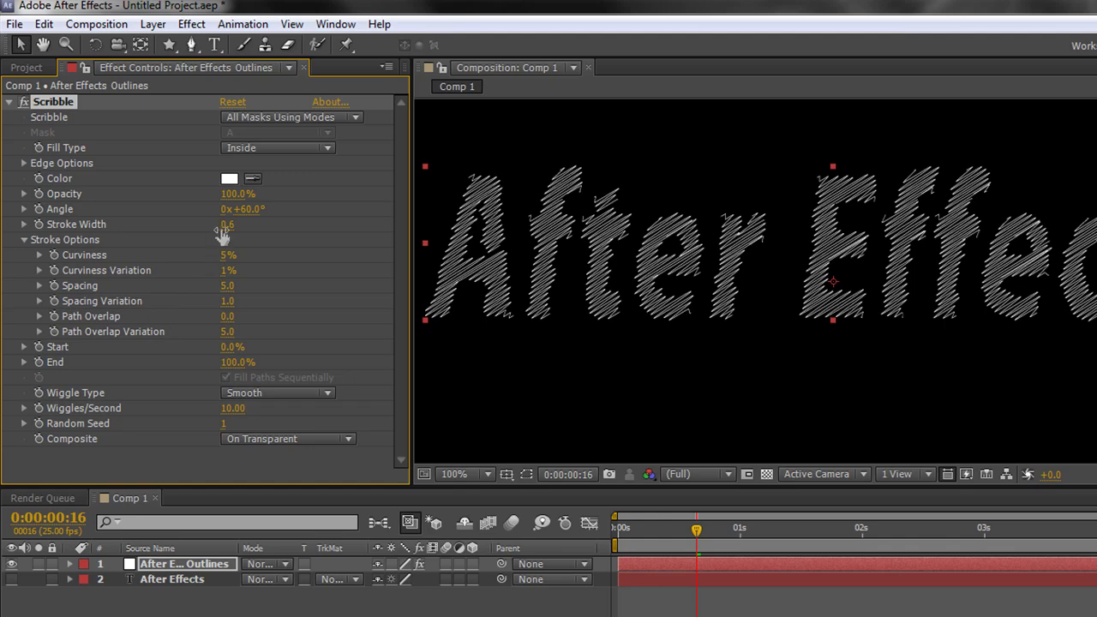
Adjust Stroke Width, then reset it to its default 2.0.
{"action": "left_click_drag", "start_coordinate": [232, 226], "coordinate": [235, 228]}
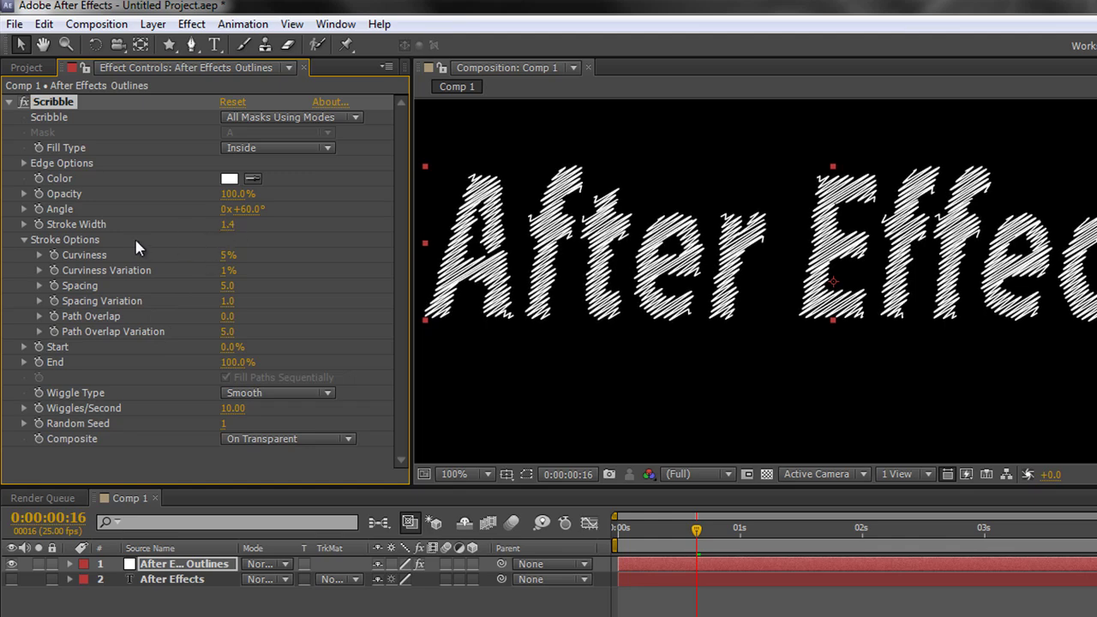
{"action": "right_click", "coordinate": [68, 225]}
{"action": "left_click", "coordinate": [117, 345]}
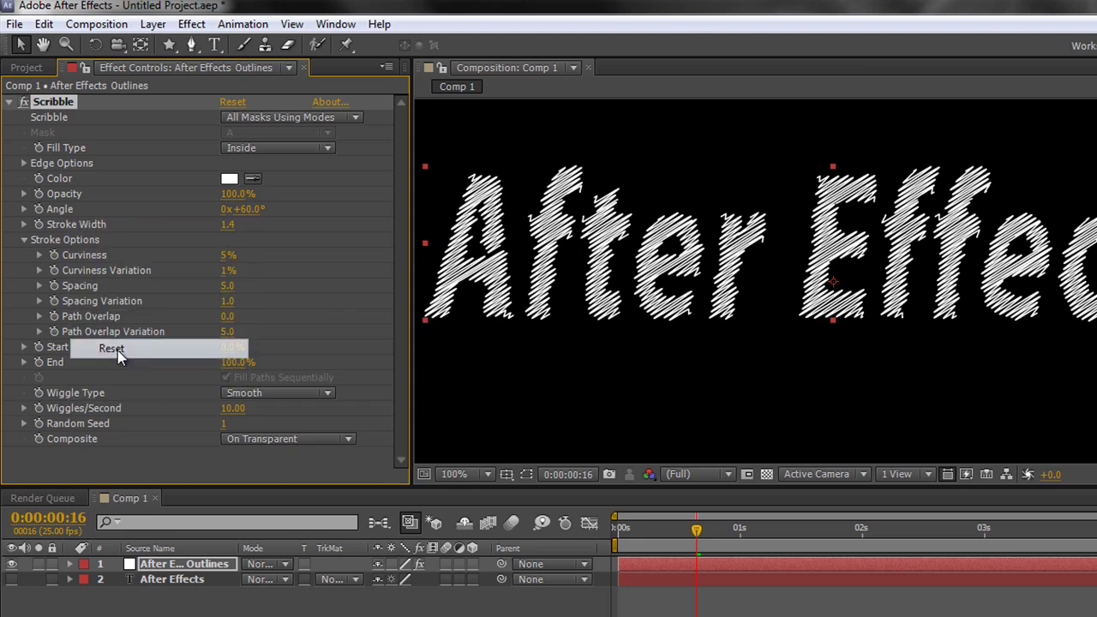
Reveal the scribble's Start and End sliders, test Start, then set End to 0%.
{"action": "left_click", "coordinate": [24, 240]}
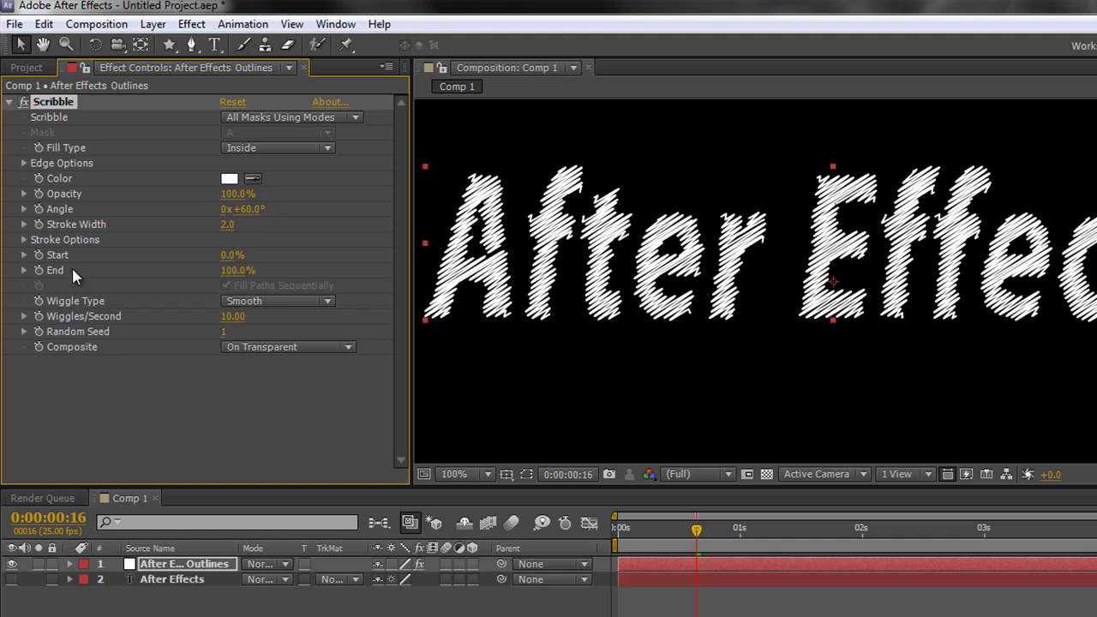
{"action": "left_click", "coordinate": [24, 255]}
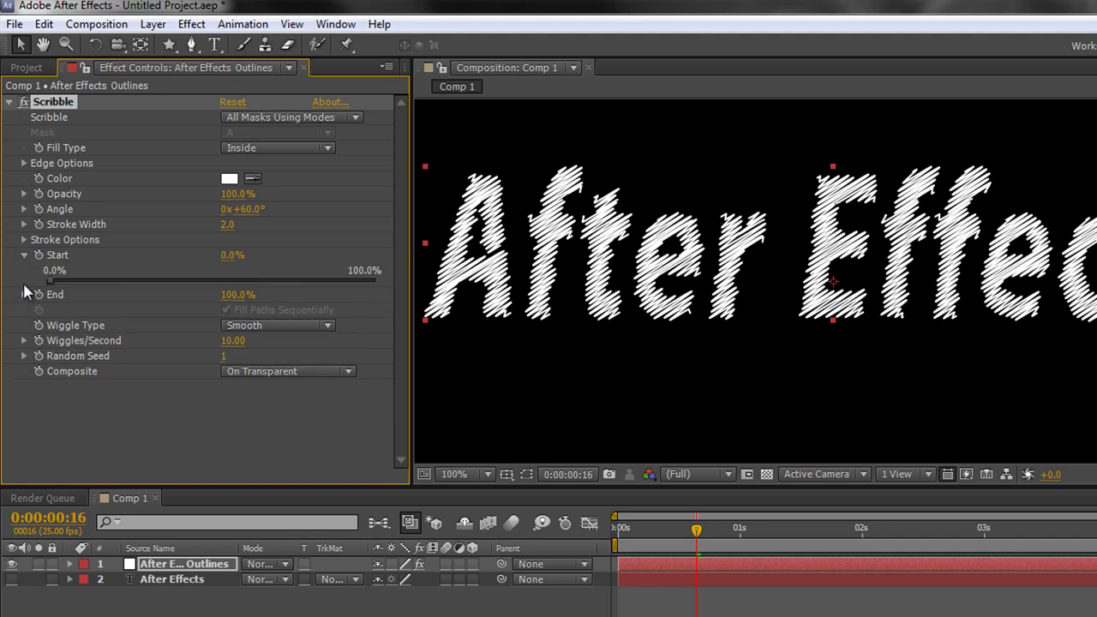
{"action": "left_click", "coordinate": [24, 292]}
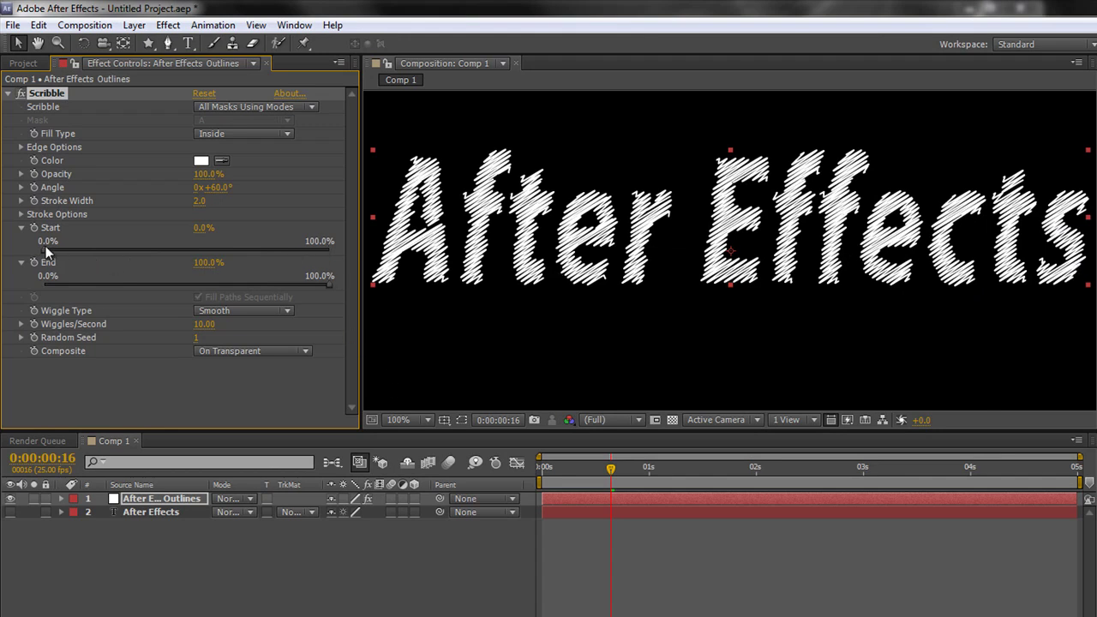
{"action": "left_click_drag", "start_coordinate": [47, 250], "coordinate": [228, 278]}
{"action": "mouse_move", "coordinate": [302, 250]}
{"action": "left_mouse_down"}
{"action": "mouse_move", "coordinate": [336, 251]}
{"action": "mouse_move", "coordinate": [61, 251]}
{"action": "mouse_move", "coordinate": [189, 247]}
{"action": "mouse_move", "coordinate": [106, 285]}
{"action": "left_mouse_up"}
{"action": "left_click_drag", "start_coordinate": [329, 285], "coordinate": [2, 287]}
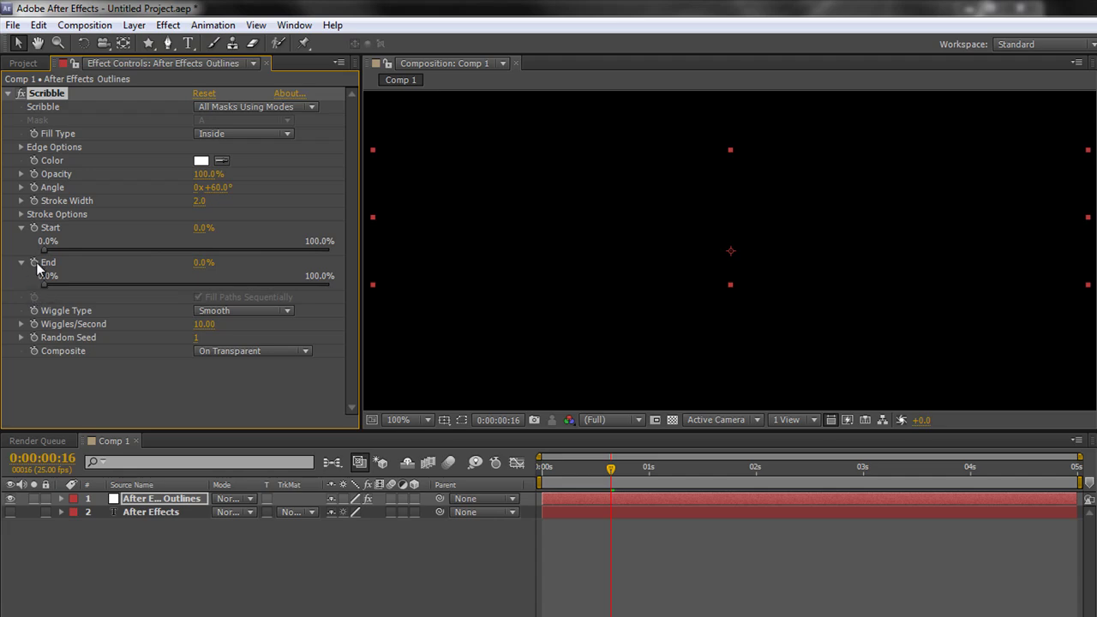
Keyframe End from 0% at 0:00:00:00 to 100% at 0:00:04:24 and preview the write-on.
{"action": "left_click_drag", "start_coordinate": [613, 470], "coordinate": [522, 480]}
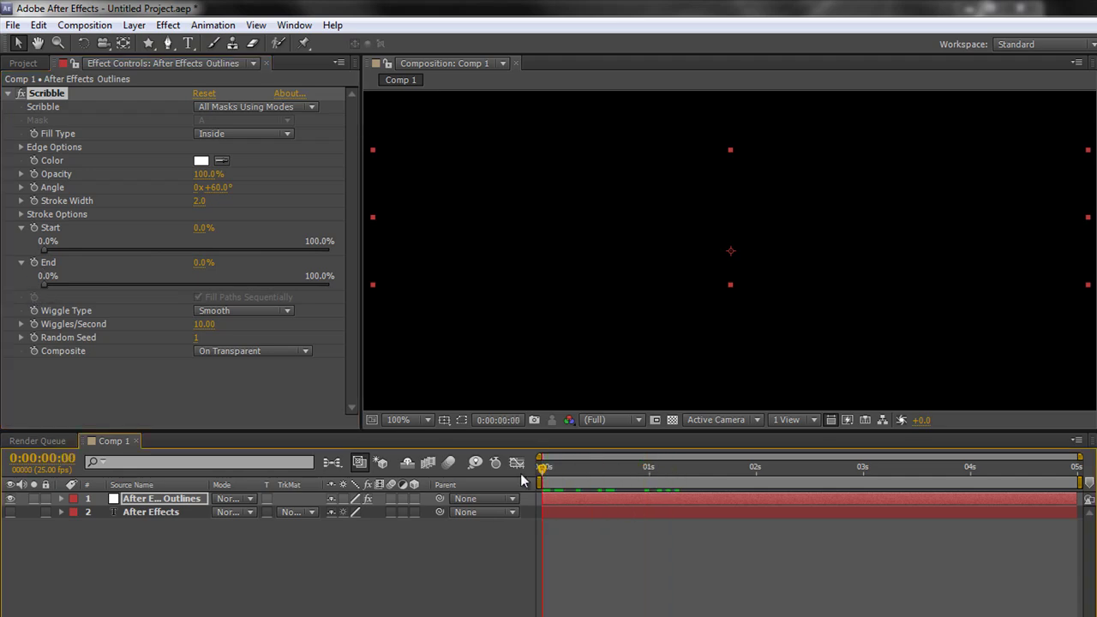
{"action": "left_click", "coordinate": [34, 263]}
{"action": "left_click_drag", "start_coordinate": [543, 467], "coordinate": [1075, 467]}
{"action": "left_click_drag", "start_coordinate": [41, 286], "coordinate": [330, 283]}
{"action": "key", "text": "KP_0"}
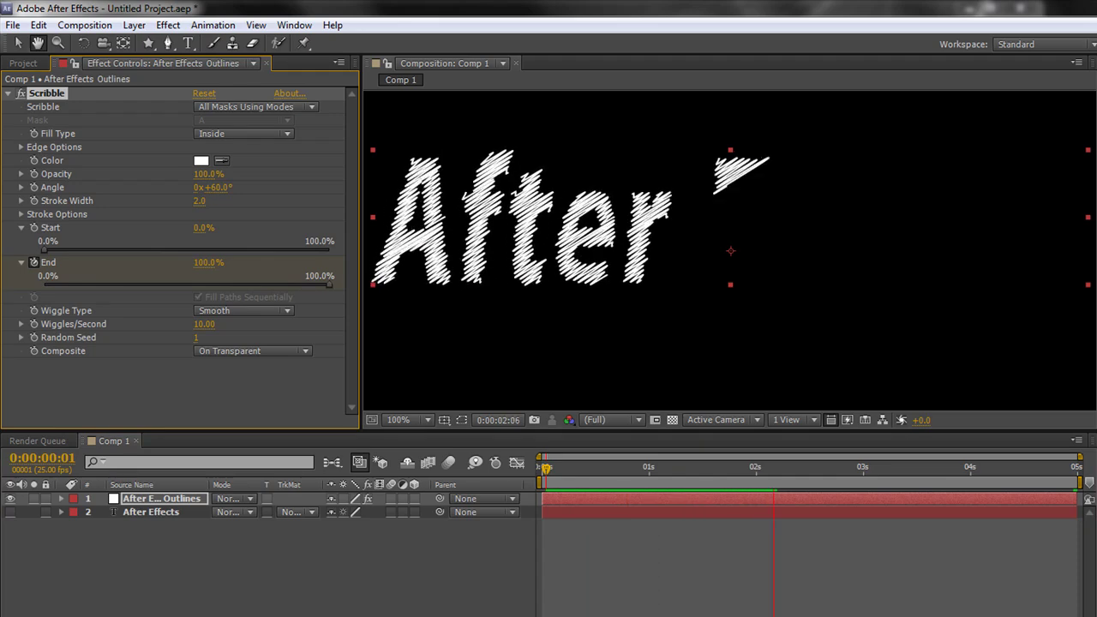
Compare the scribble's Static and Jumpy wiggle types by previewing each.
{"action": "left_click", "coordinate": [232, 445]}
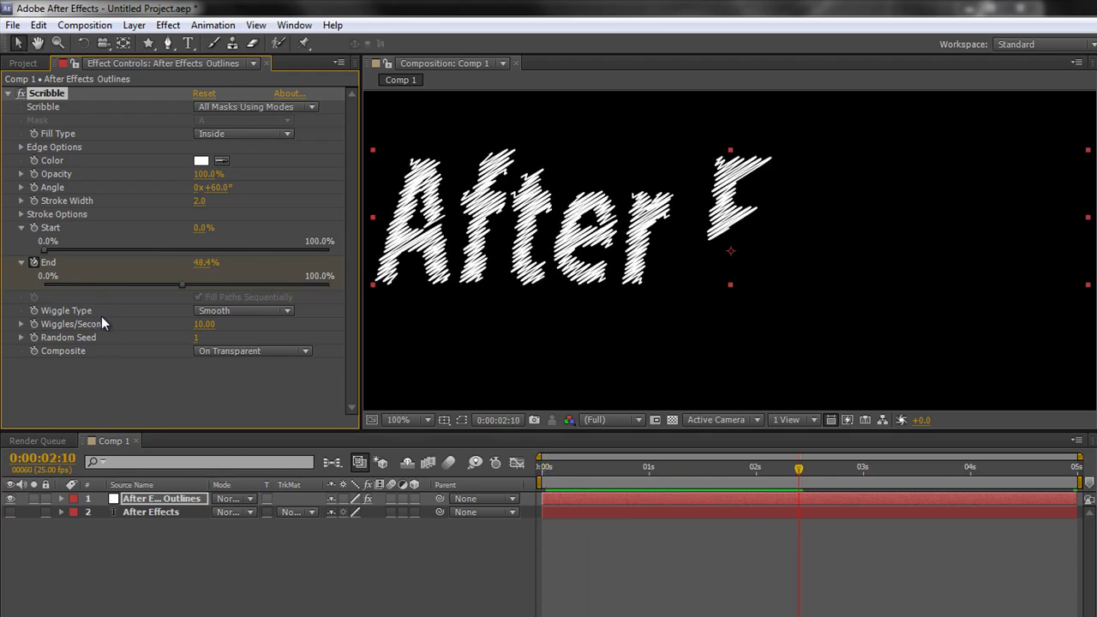
{"action": "left_click", "coordinate": [288, 309]}
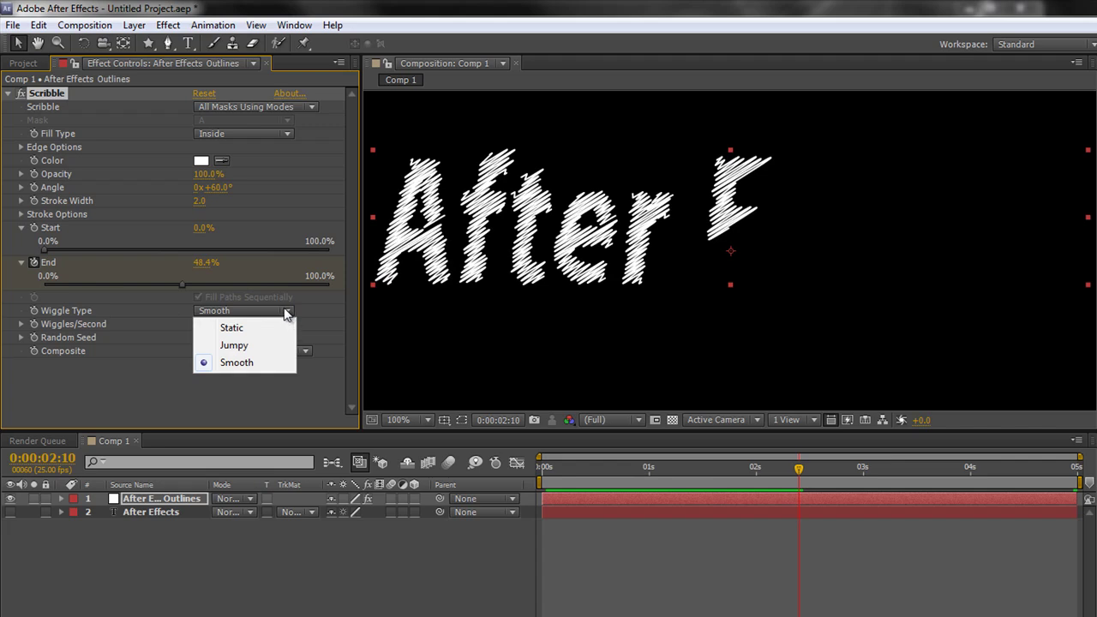
{"action": "left_click", "coordinate": [244, 331]}
{"action": "key", "text": "KP_0"}
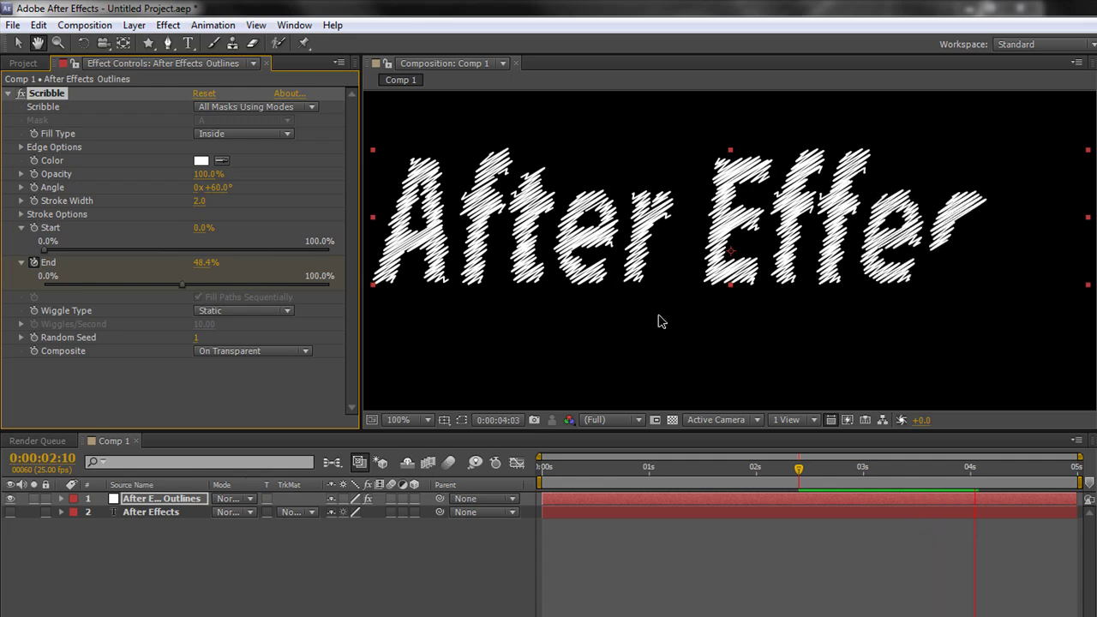
{"action": "left_click", "coordinate": [299, 316]}
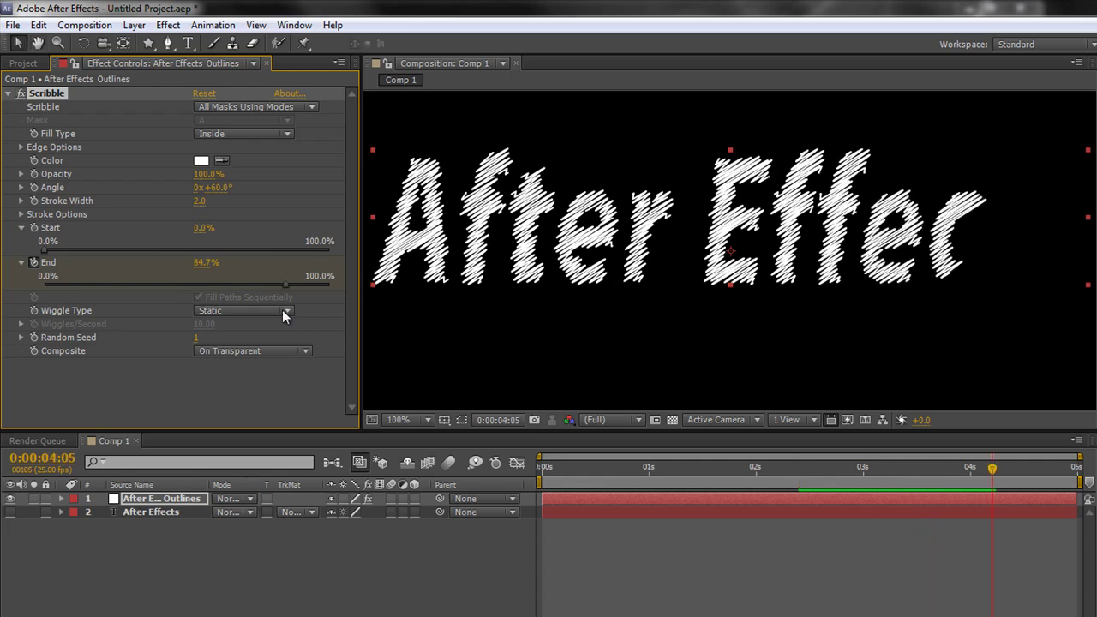
{"action": "left_click", "coordinate": [283, 313]}
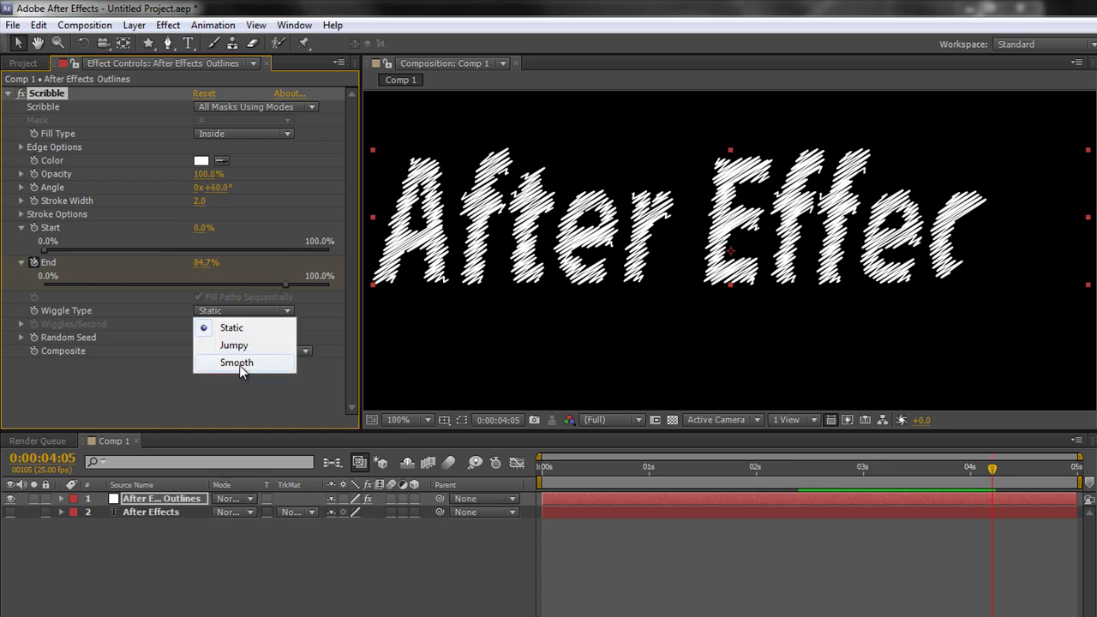
{"action": "left_click", "coordinate": [242, 345]}
{"action": "key", "text": "space"}
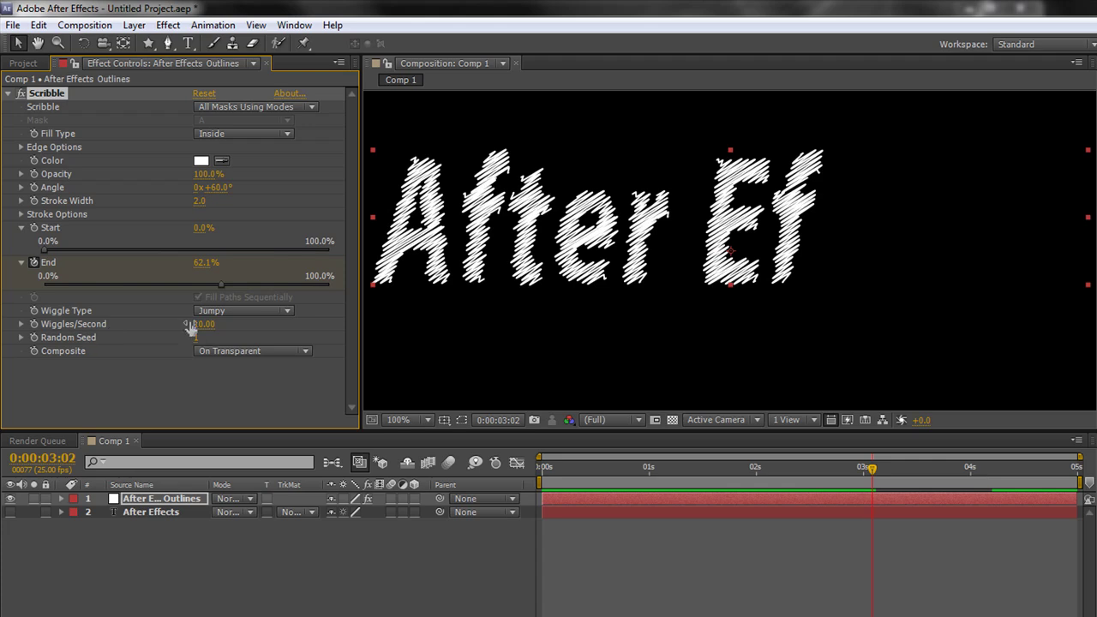
Set Wiggle Type to Smooth and Random Seed to 93.
{"action": "left_click", "coordinate": [285, 313]}
{"action": "left_click", "coordinate": [283, 363]}
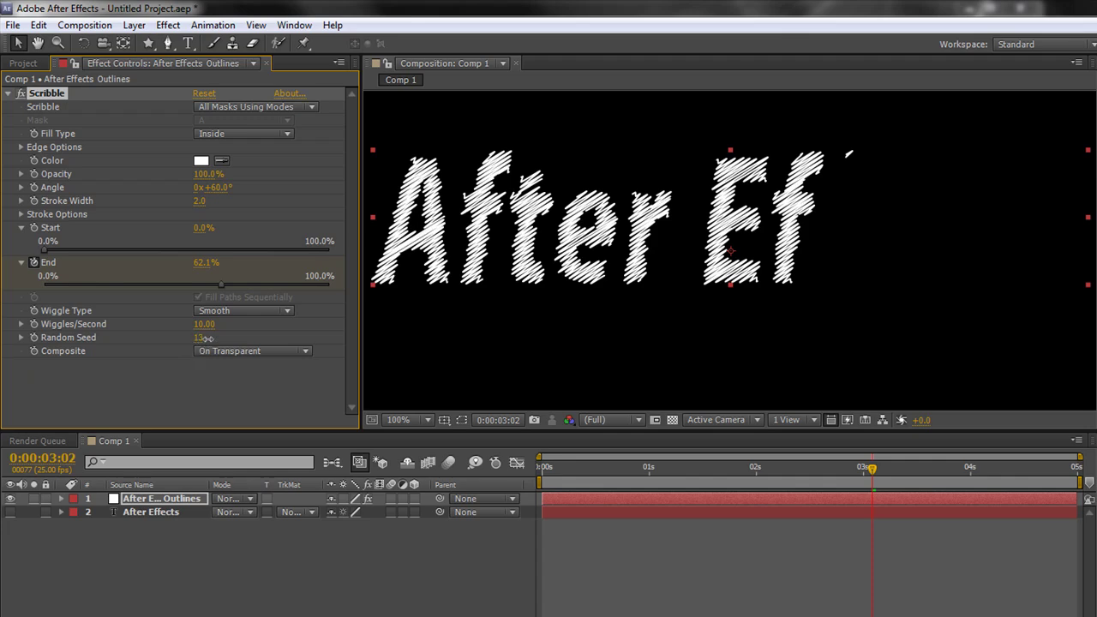
{"action": "left_click_drag", "start_coordinate": [206, 339], "coordinate": [267, 339]}
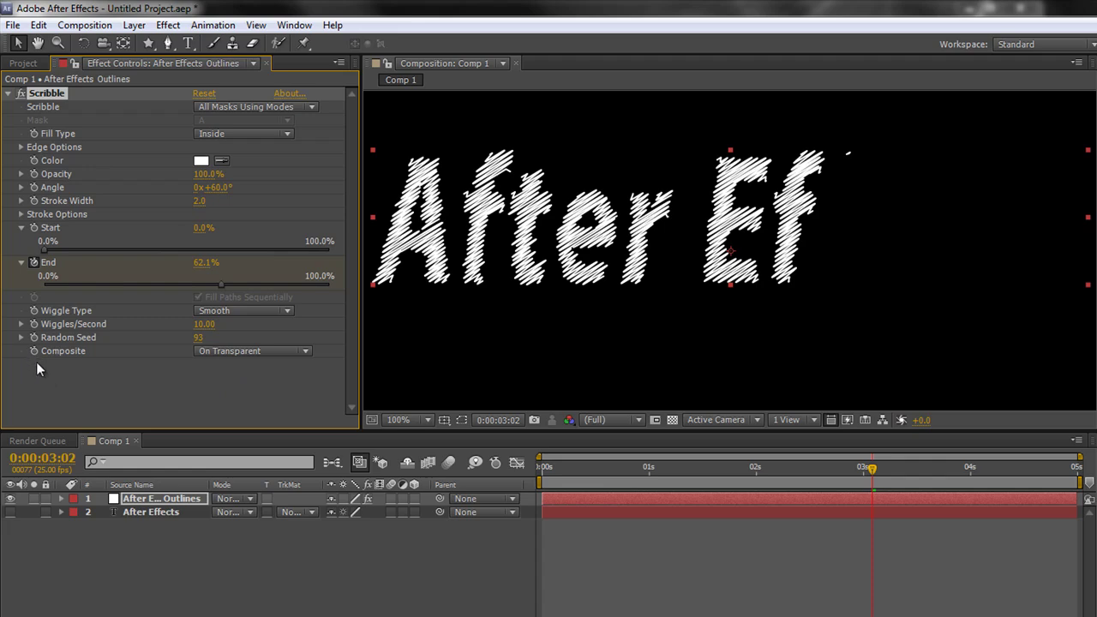
{"action": "left_click", "coordinate": [672, 421]}
{"action": "left_click", "coordinate": [674, 421]}
{"action": "left_click", "coordinate": [673, 421]}
{"action": "left_click", "coordinate": [673, 420]}
{"action": "left_click", "coordinate": [306, 353]}
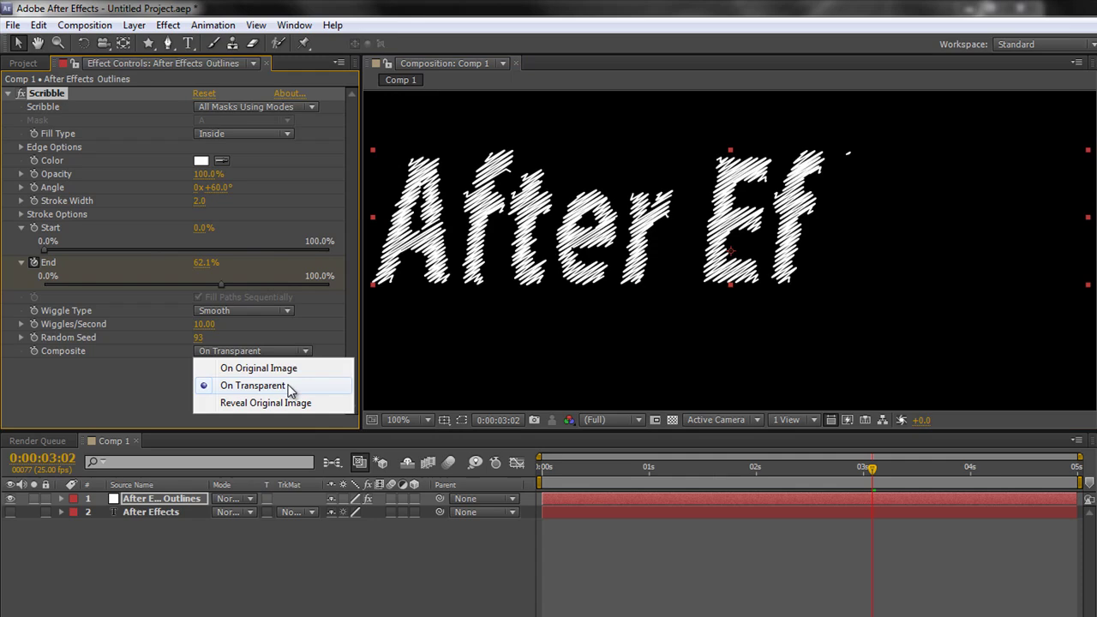
{"action": "left_click", "coordinate": [246, 369]}
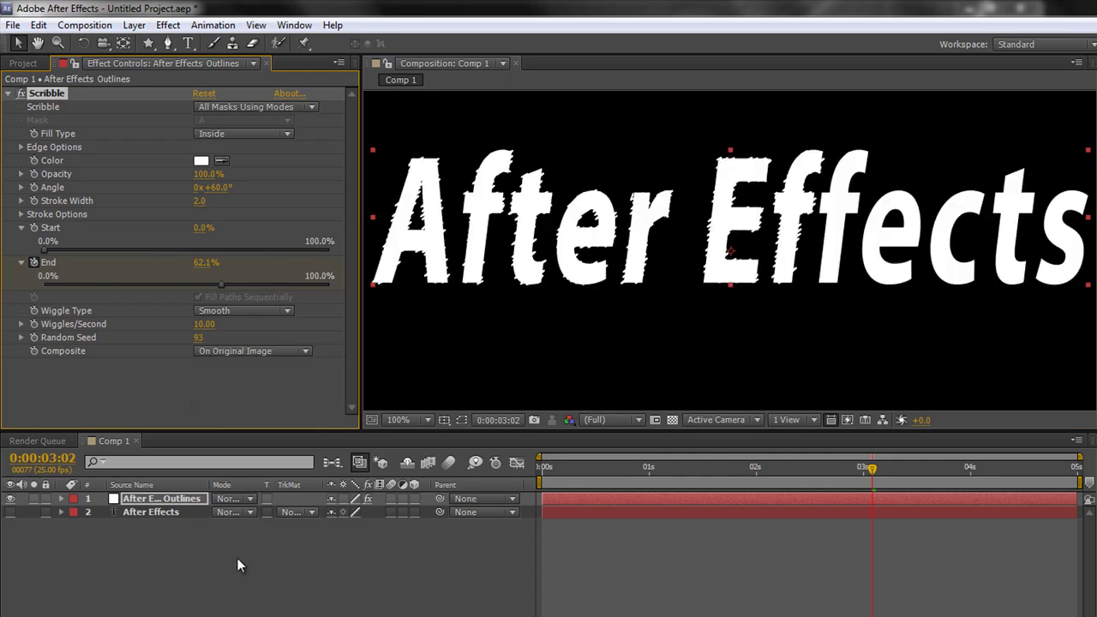
{"action": "key", "text": "space"}
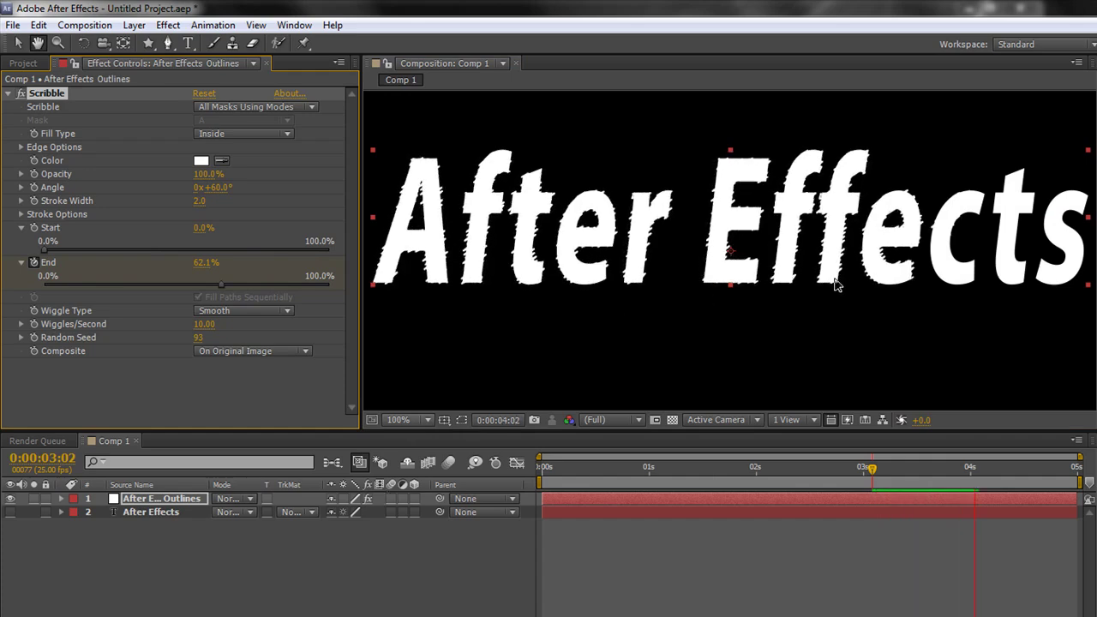
{"action": "left_click", "coordinate": [305, 351]}
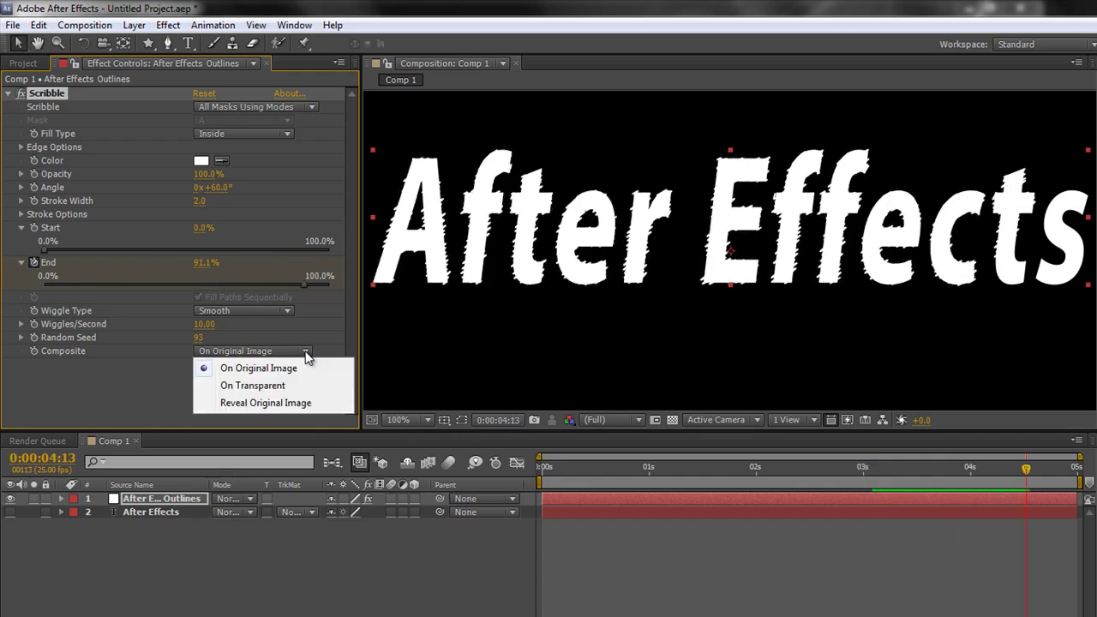
{"action": "left_click", "coordinate": [282, 402]}
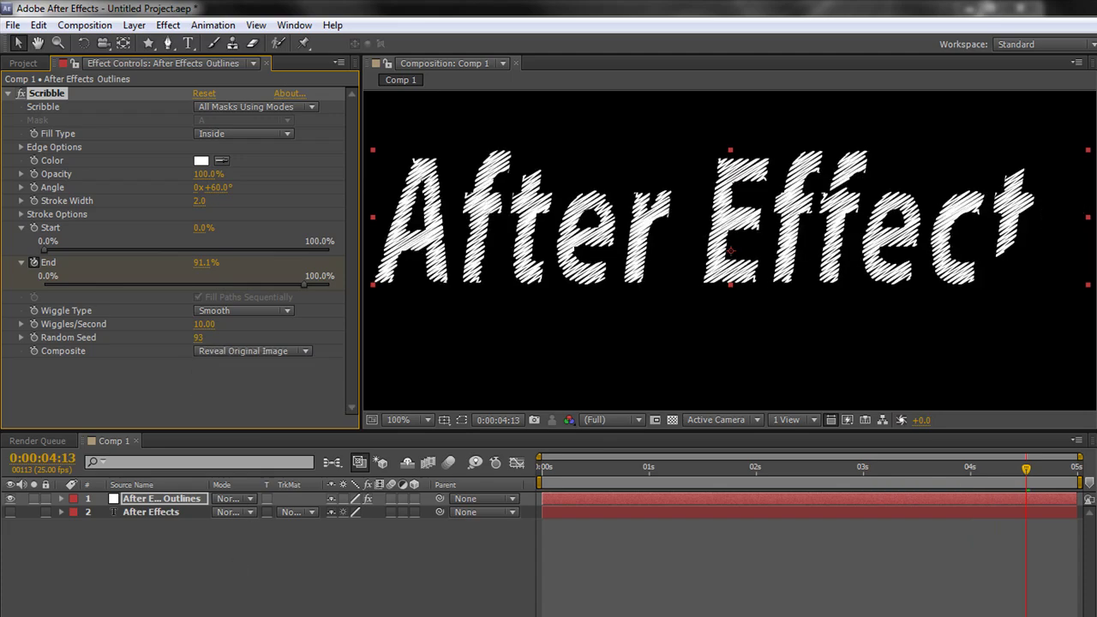
{"action": "key", "text": "space"}
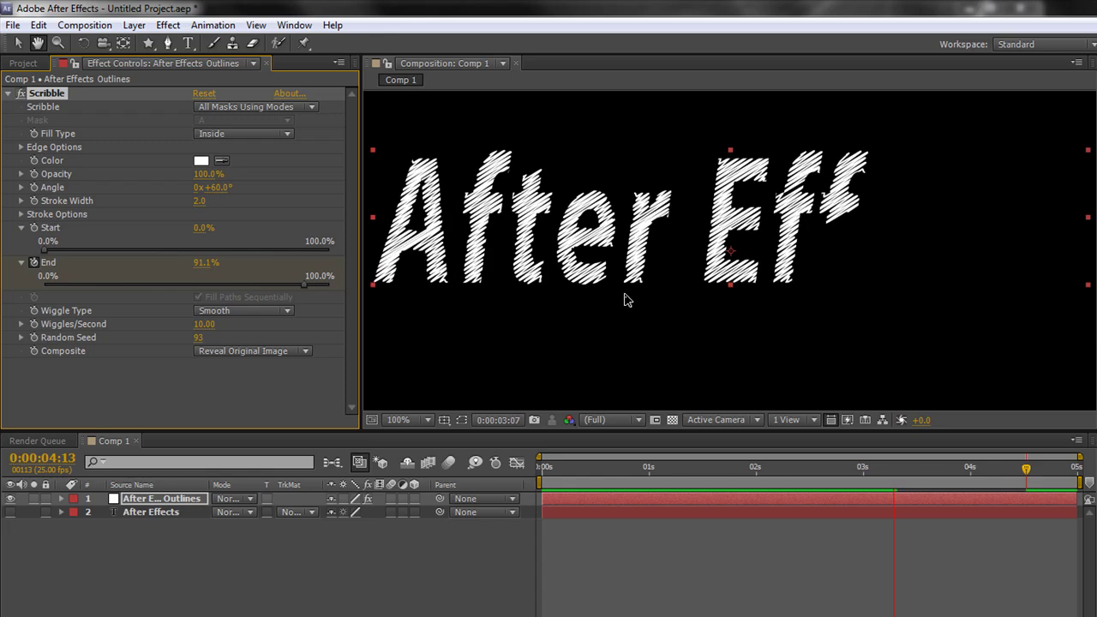
{"action": "left_click", "coordinate": [296, 349]}
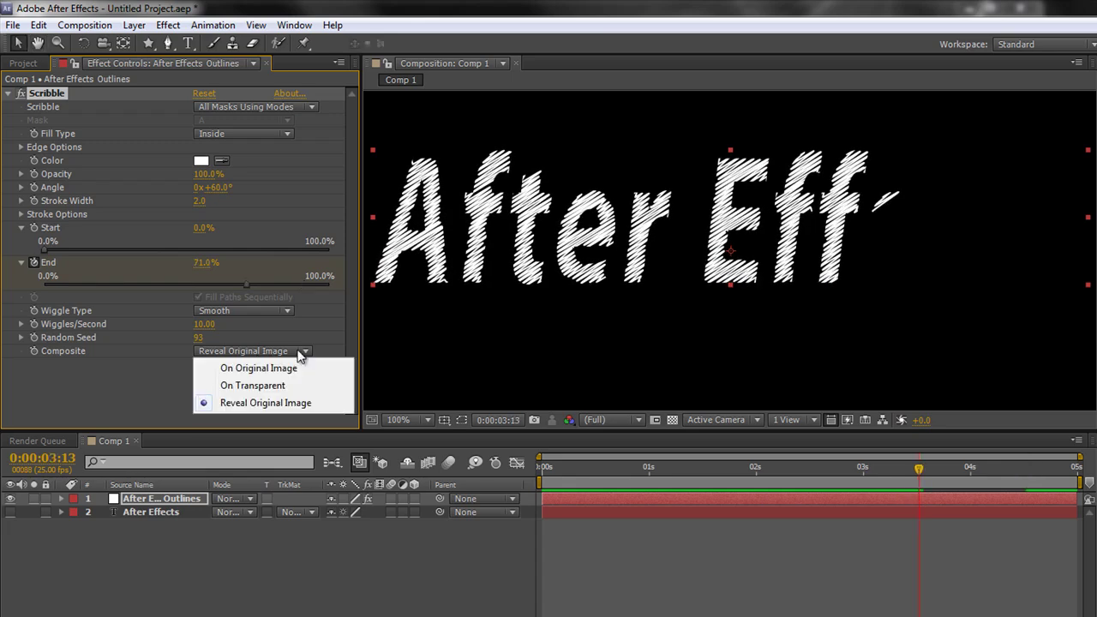
{"action": "left_click", "coordinate": [253, 385]}
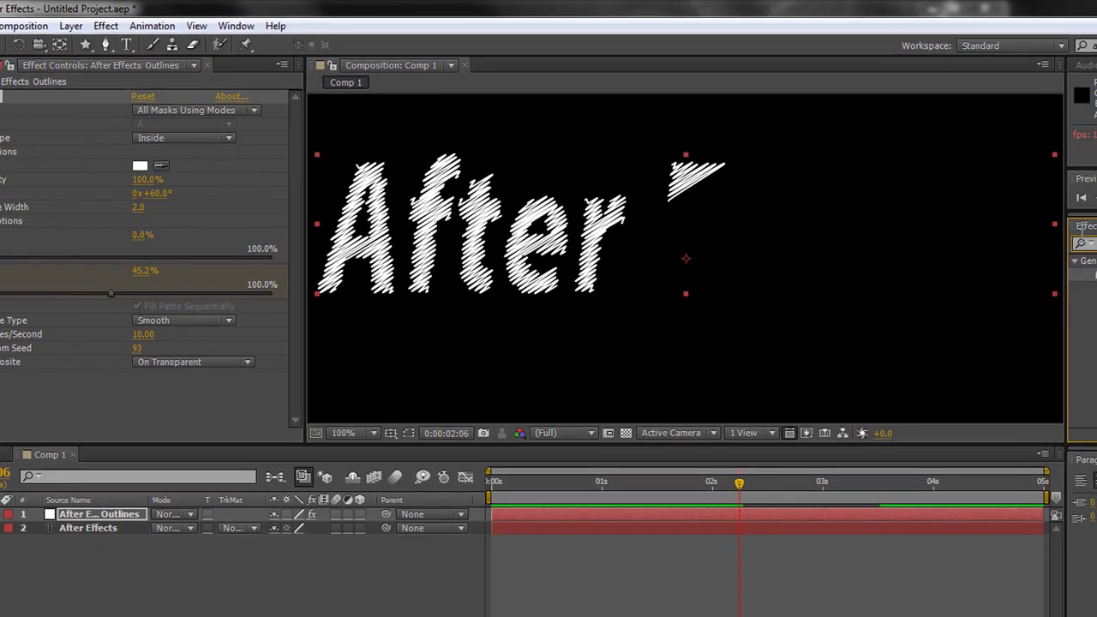
Search 'stroke' in Effects & Presets and apply Stroke to the After Effects Outlines layer.
{"action": "left_click", "coordinate": [936, 280]}
{"action": "type", "text": "stroke"}
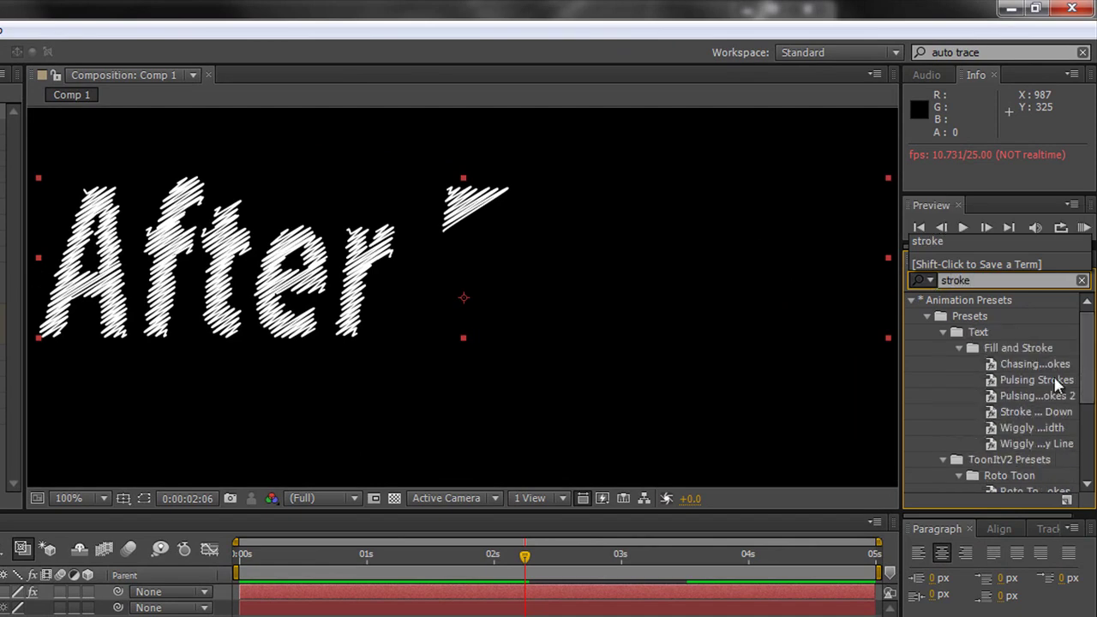
{"action": "scroll", "coordinate": [1071, 359], "scroll_direction": "down", "scroll_amount": 5}
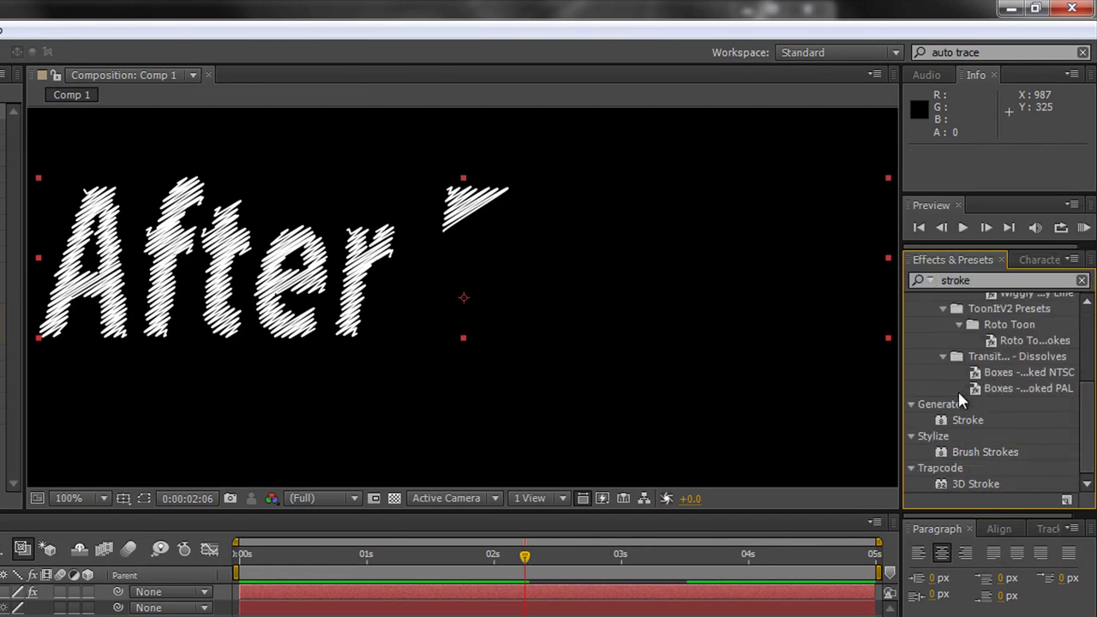
{"action": "left_click", "coordinate": [961, 419]}
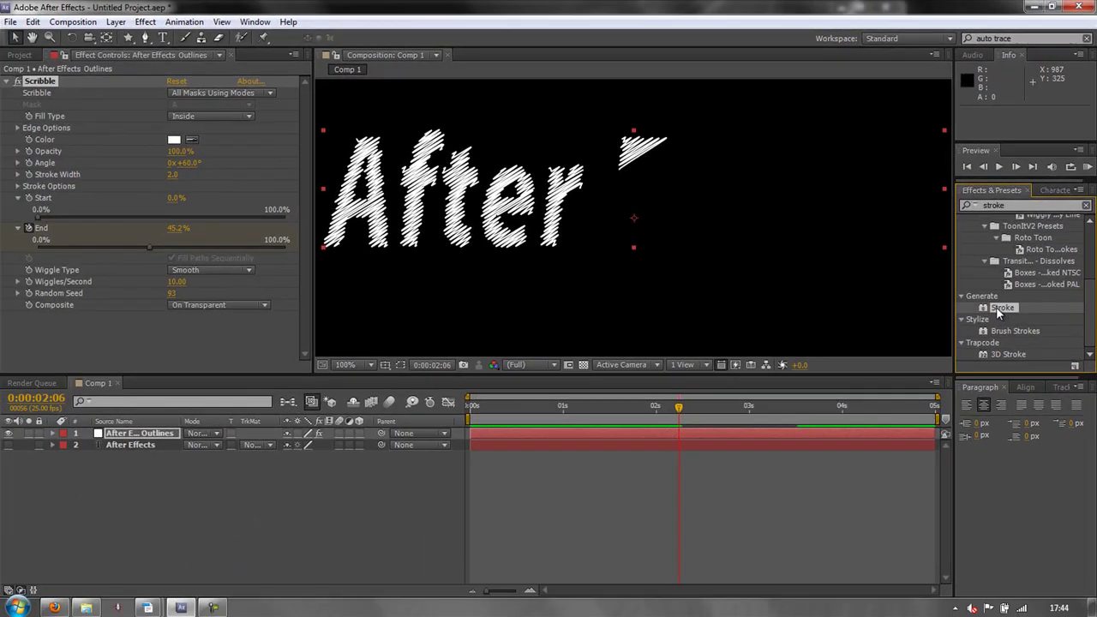
{"action": "left_click_drag", "start_coordinate": [996, 307], "coordinate": [154, 436]}
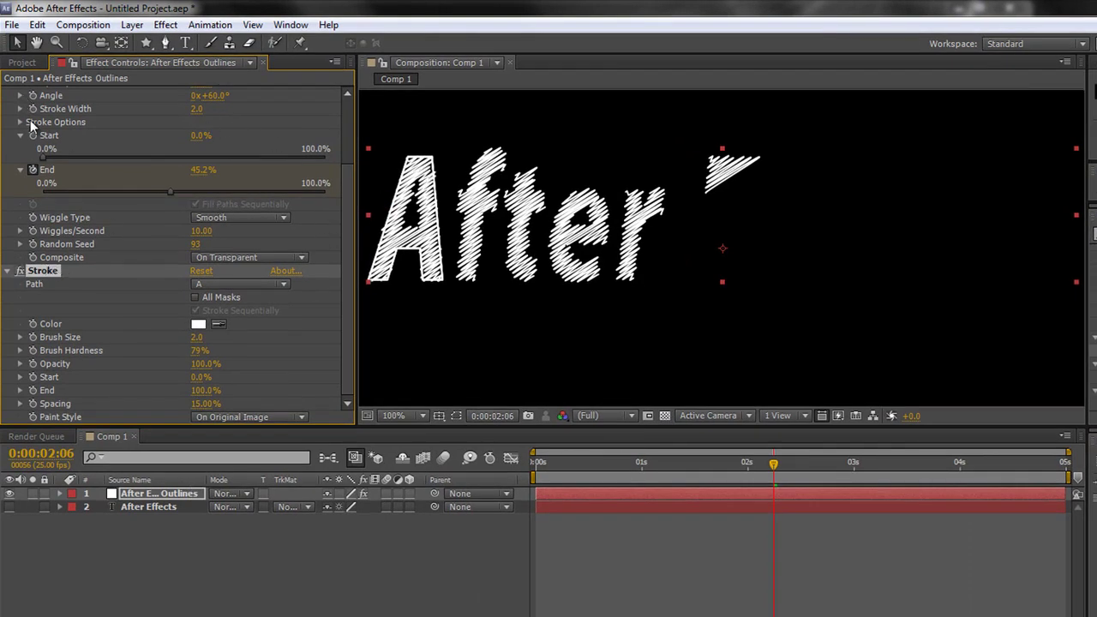
Collapse Scribble, set Stroke to All Masks sequentially, and color it red FF0000.
{"action": "scroll", "coordinate": [26, 124], "scroll_direction": "up", "scroll_amount": 3}
{"action": "left_click", "coordinate": [8, 92]}
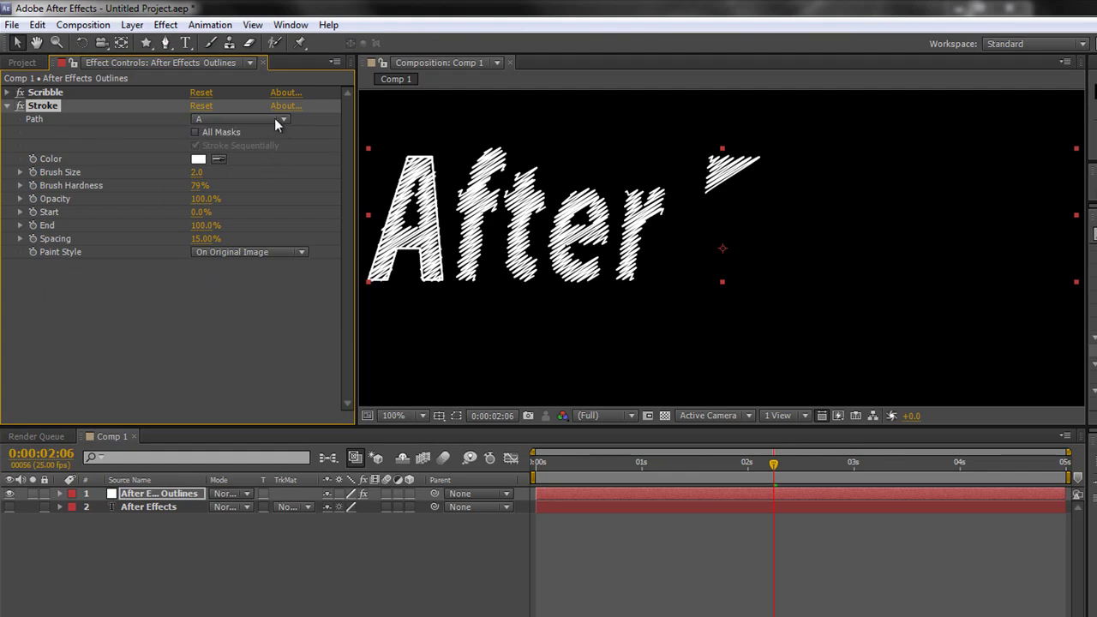
{"action": "left_click", "coordinate": [195, 133]}
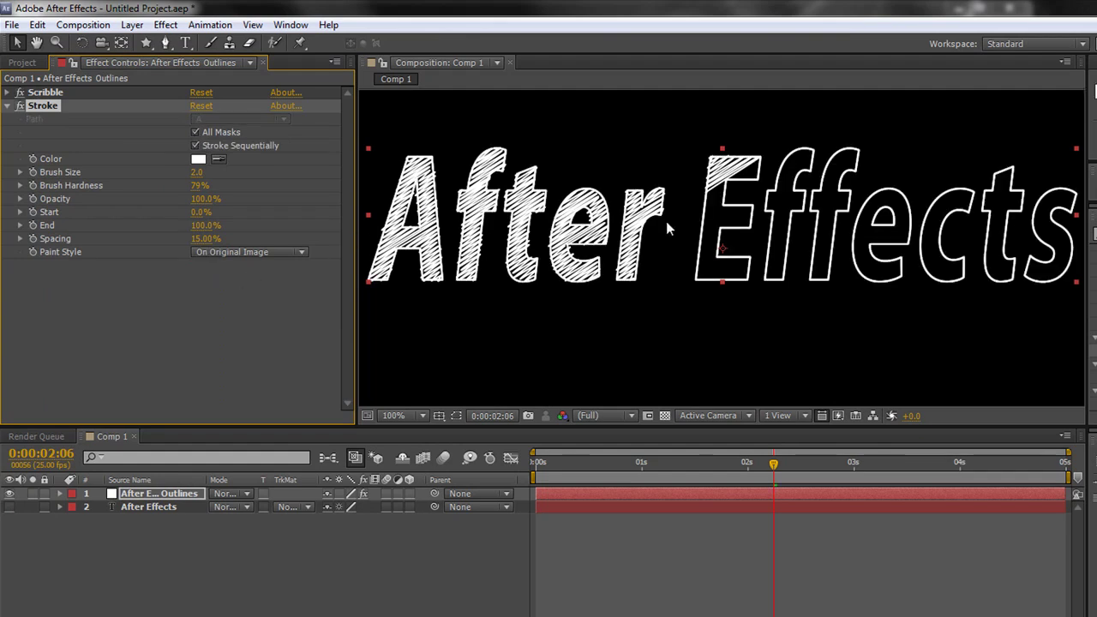
{"action": "left_click", "coordinate": [195, 160]}
{"action": "mouse_move", "coordinate": [252, 245]}
{"action": "left_mouse_down"}
{"action": "mouse_move", "coordinate": [242, 238]}
{"action": "mouse_move", "coordinate": [277, 136]}
{"action": "left_mouse_up"}
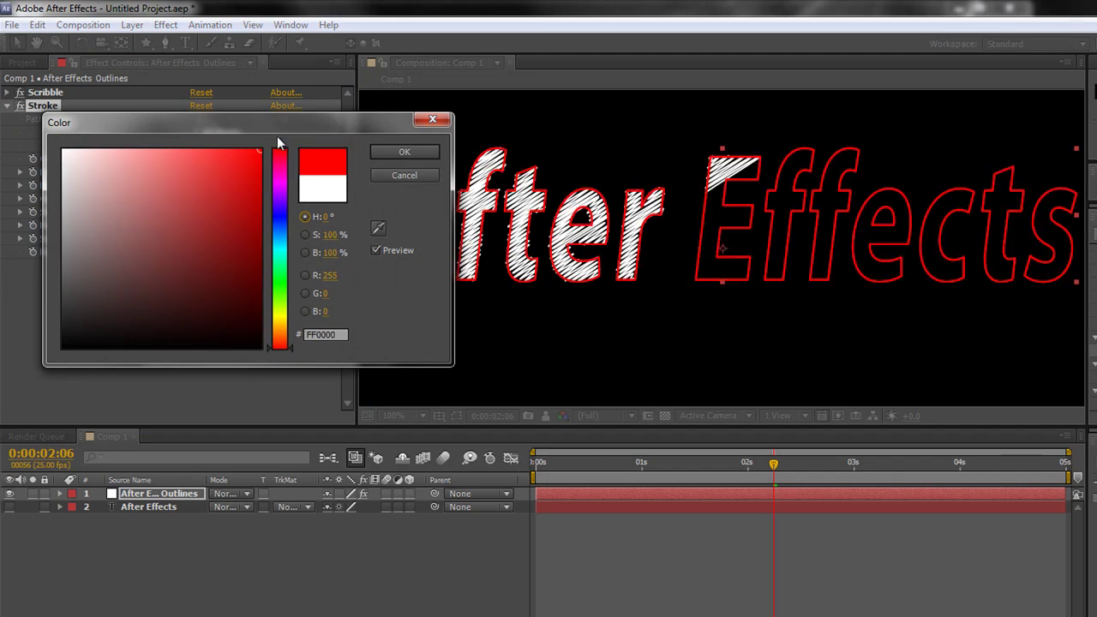
{"action": "left_click", "coordinate": [386, 152]}
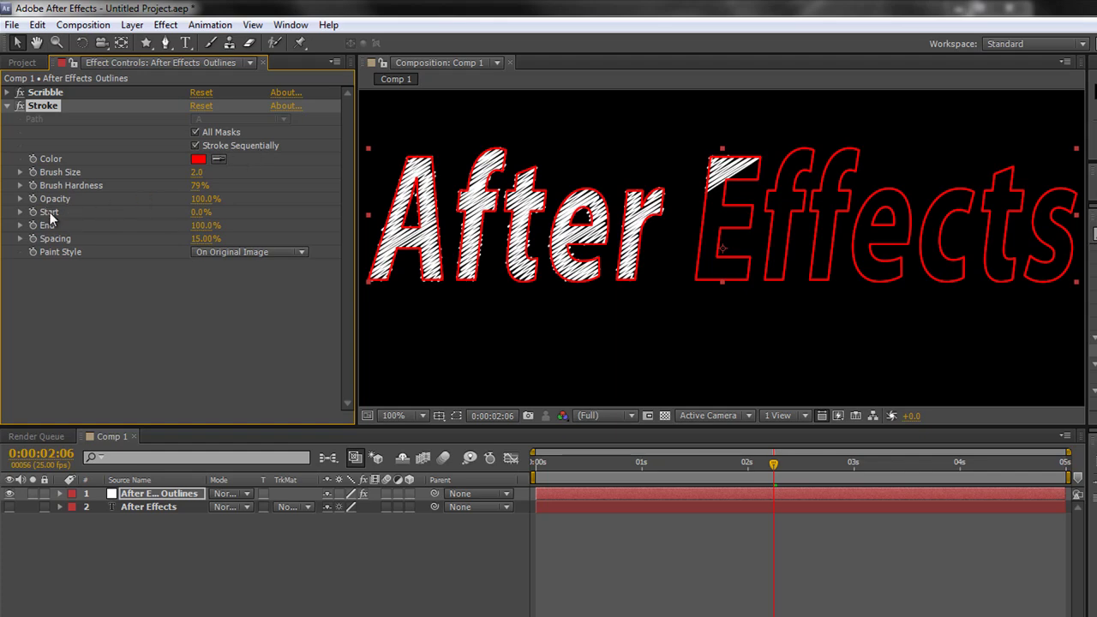
Reveal the Stroke's Start and End, try the End slider, then set End to 0%.
{"action": "left_click", "coordinate": [21, 211]}
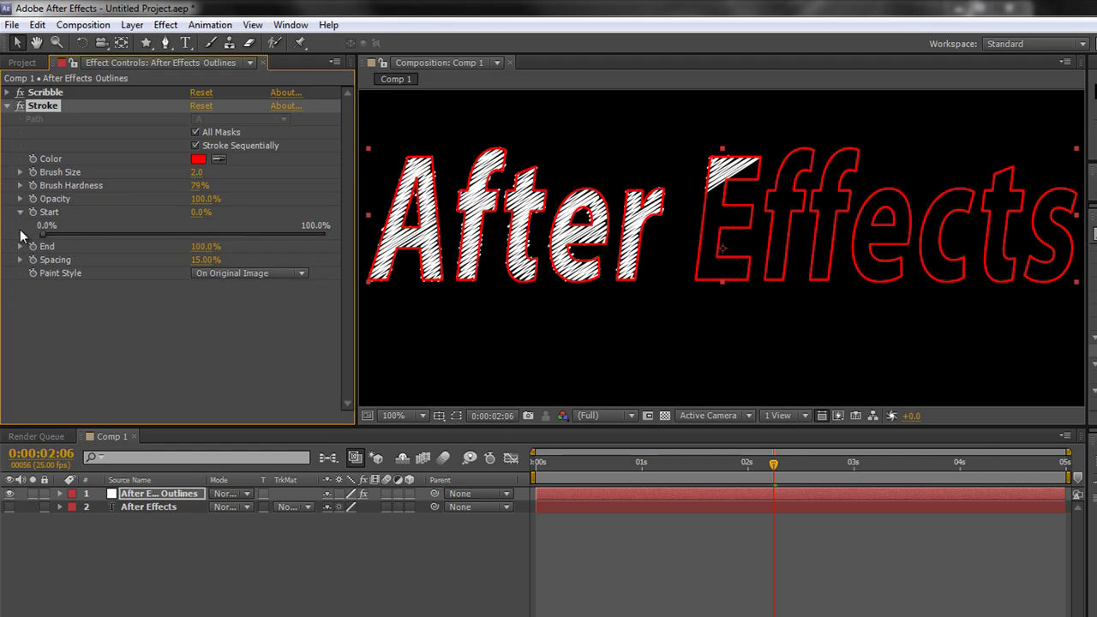
{"action": "left_click", "coordinate": [20, 246]}
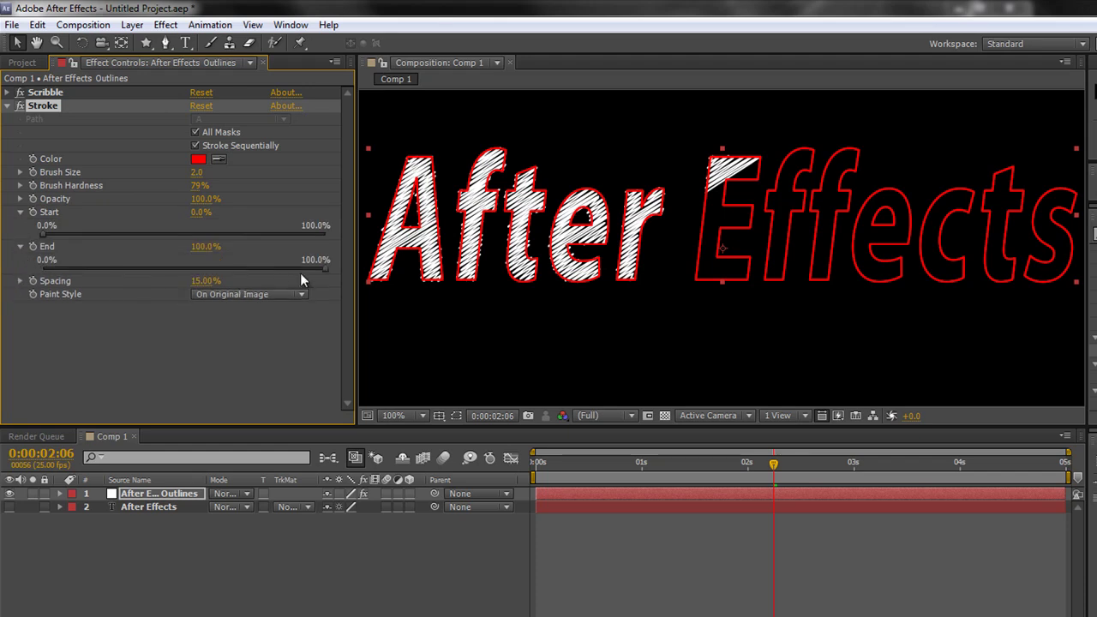
{"action": "mouse_move", "coordinate": [324, 269]}
{"action": "left_mouse_down"}
{"action": "mouse_move", "coordinate": [51, 271]}
{"action": "mouse_move", "coordinate": [336, 276]}
{"action": "mouse_move", "coordinate": [163, 265]}
{"action": "mouse_move", "coordinate": [19, 271]}
{"action": "mouse_move", "coordinate": [177, 261]}
{"action": "mouse_move", "coordinate": [315, 271]}
{"action": "left_mouse_up"}
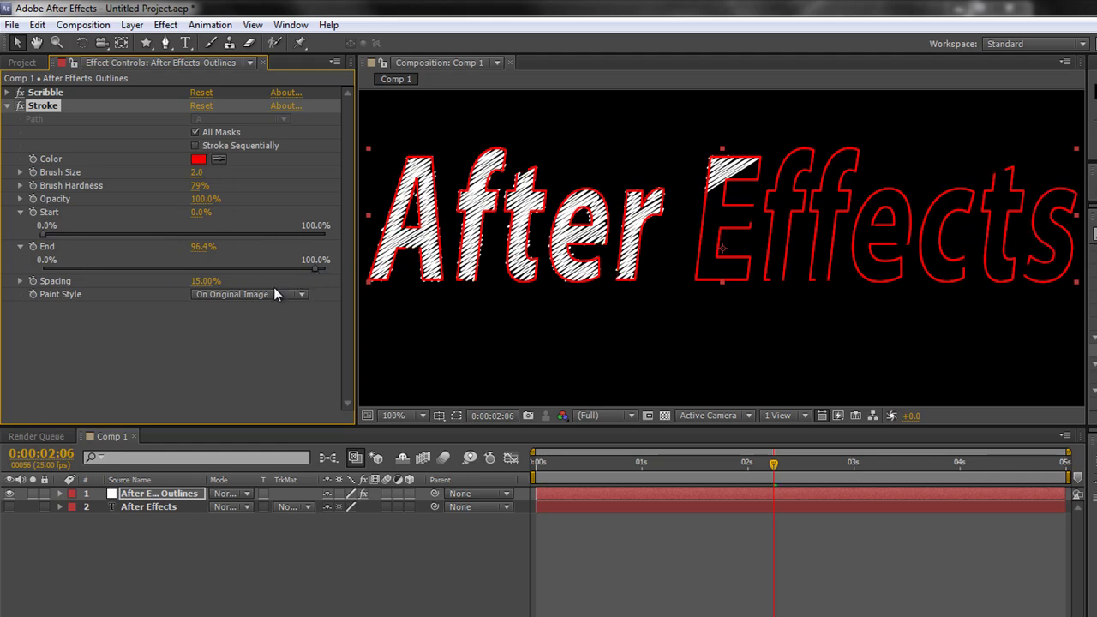
{"action": "mouse_move", "coordinate": [309, 268]}
{"action": "left_mouse_down"}
{"action": "mouse_move", "coordinate": [68, 264]}
{"action": "mouse_move", "coordinate": [365, 274]}
{"action": "mouse_move", "coordinate": [9, 269]}
{"action": "mouse_move", "coordinate": [261, 263]}
{"action": "mouse_move", "coordinate": [99, 264]}
{"action": "mouse_move", "coordinate": [135, 259]}
{"action": "mouse_move", "coordinate": [313, 264]}
{"action": "mouse_move", "coordinate": [325, 275]}
{"action": "left_mouse_up"}
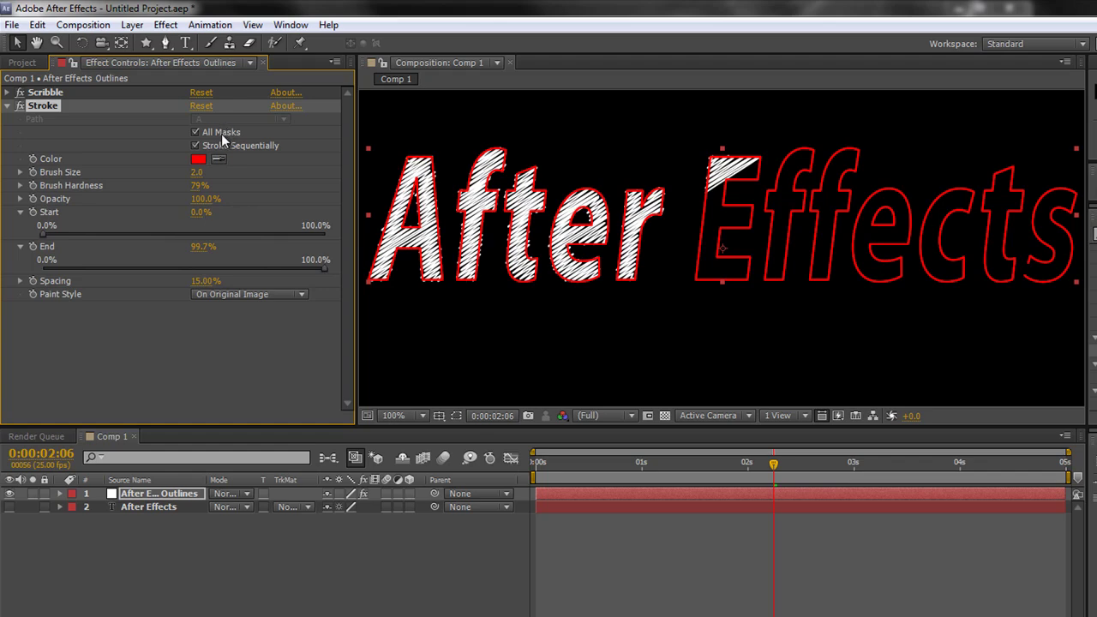
{"action": "left_click_drag", "start_coordinate": [321, 267], "coordinate": [32, 271]}
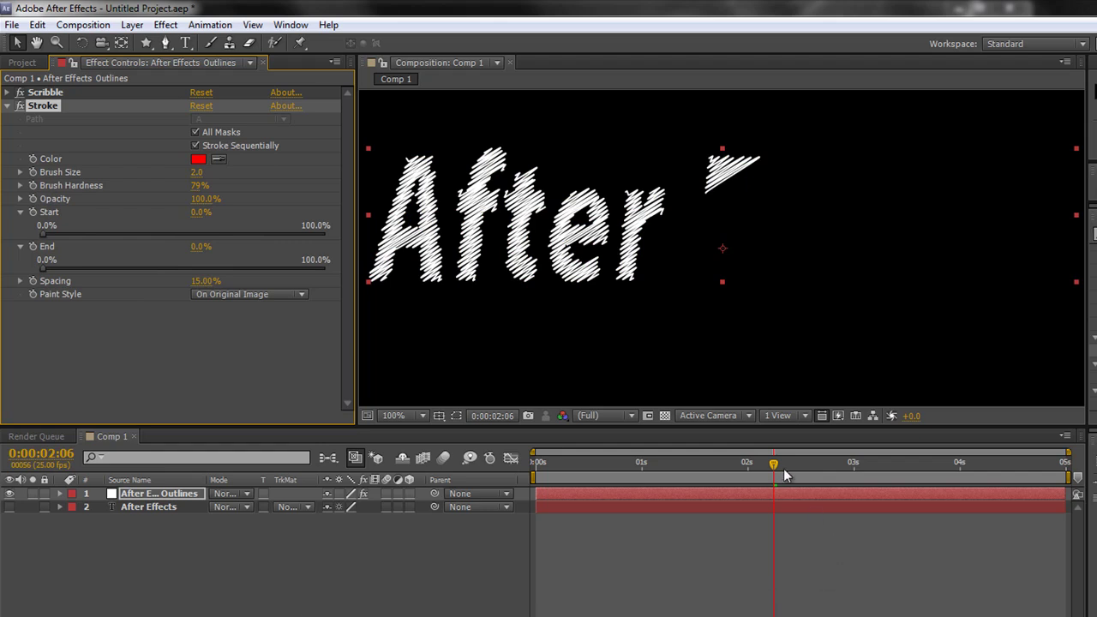
Keyframe Stroke End from 0% at 0:00 to 100% at 4:24 and preview the draw-on.
{"action": "left_click_drag", "start_coordinate": [784, 474], "coordinate": [468, 470]}
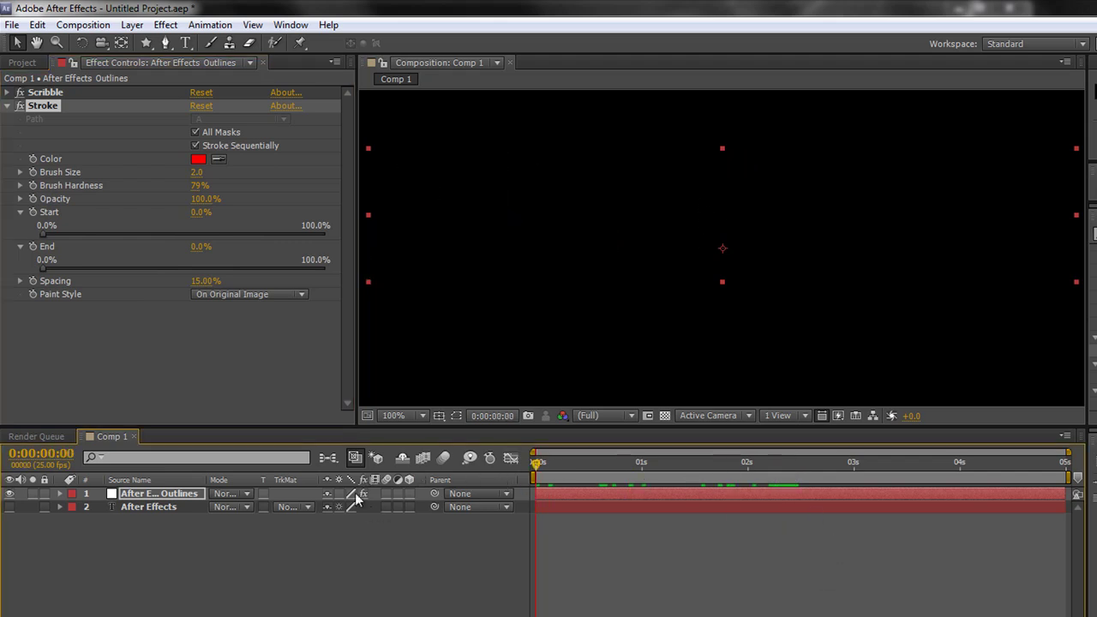
{"action": "left_click", "coordinate": [33, 245]}
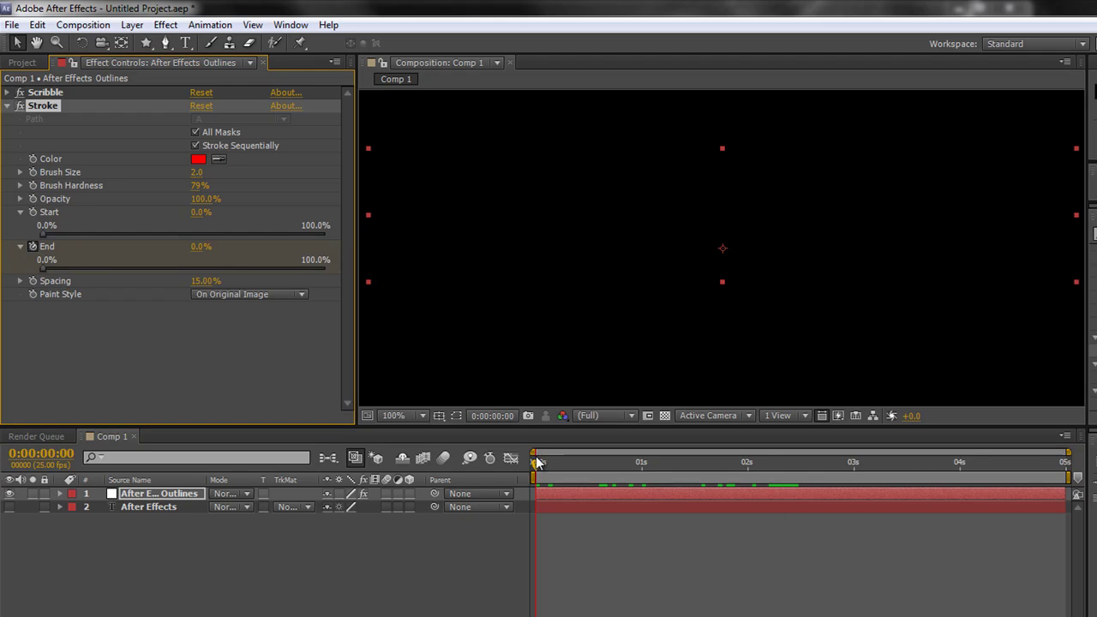
{"action": "left_click_drag", "start_coordinate": [537, 464], "coordinate": [1062, 463]}
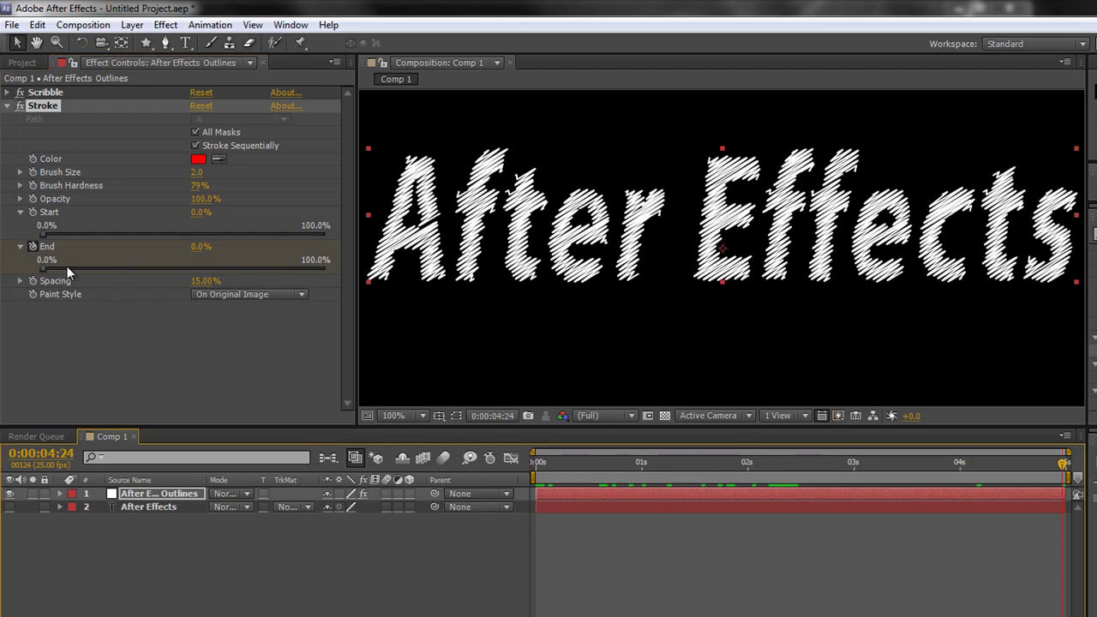
{"action": "left_click_drag", "start_coordinate": [41, 269], "coordinate": [335, 267]}
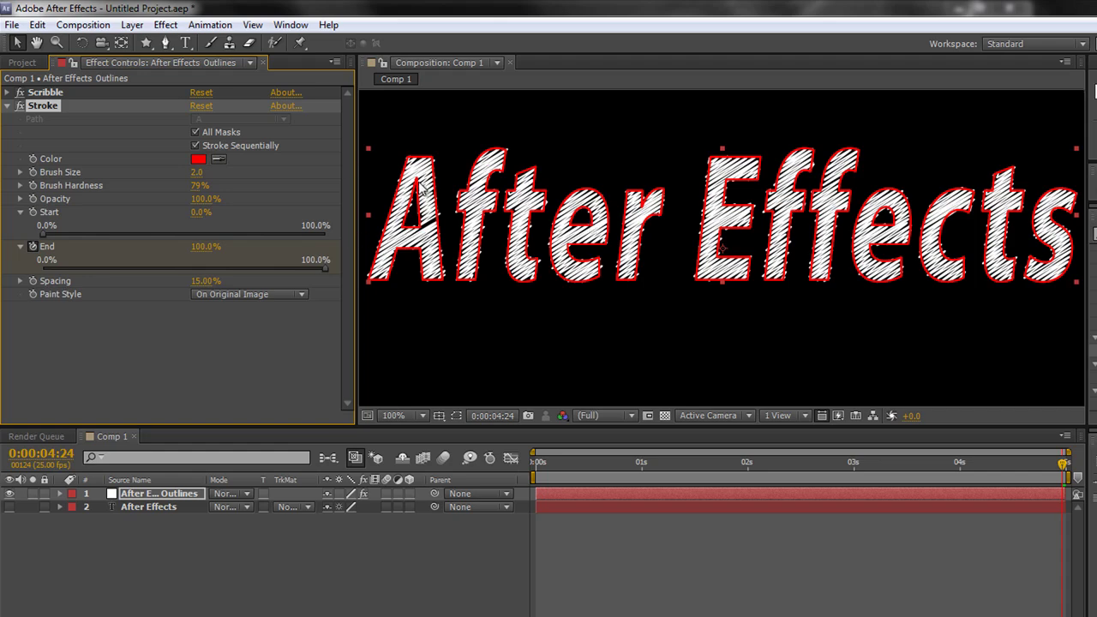
{"action": "key", "text": "space"}
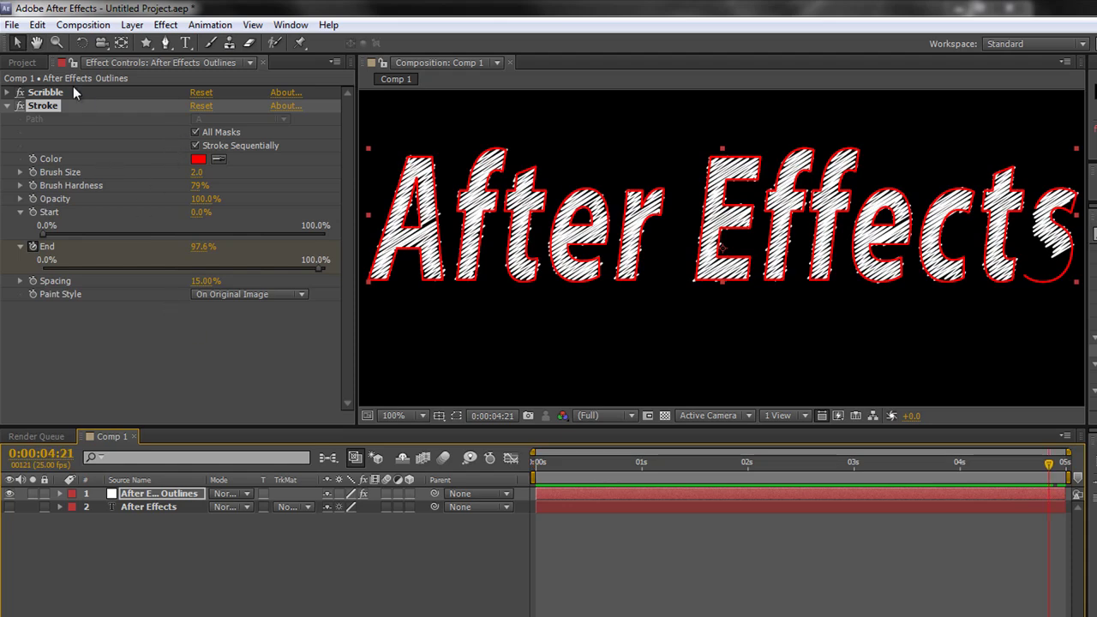
Adjust the Stroke to Brush Size 4.9, reset Hardness to 79%, and keep Opacity near 99%.
{"action": "left_click", "coordinate": [197, 203]}
{"action": "left_click_drag", "start_coordinate": [198, 178], "coordinate": [225, 177]}
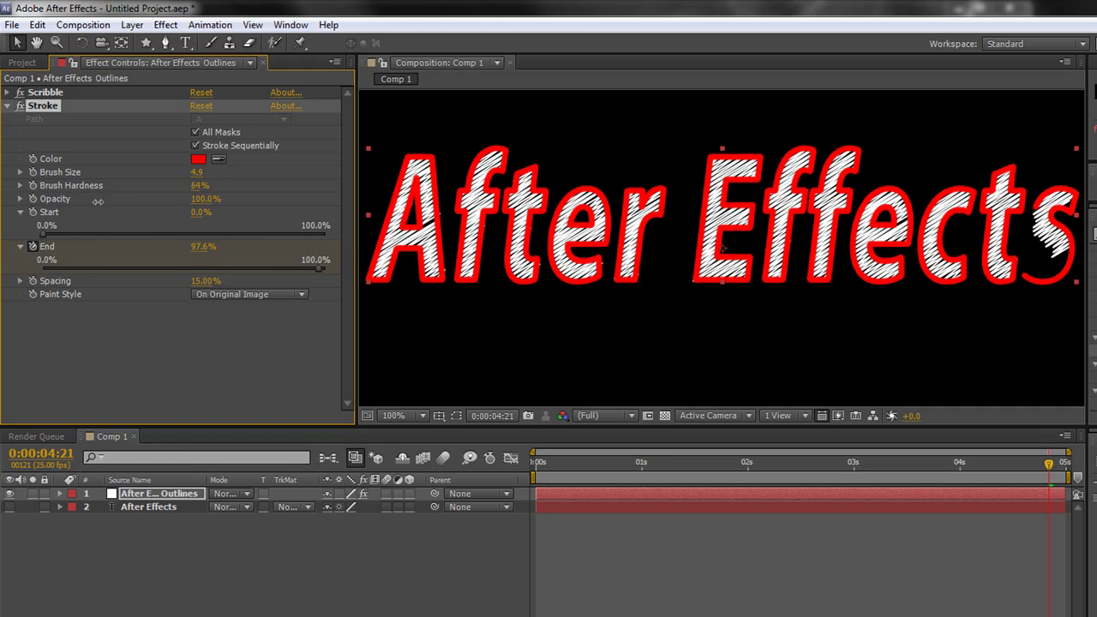
{"action": "left_click_drag", "start_coordinate": [199, 185], "coordinate": [240, 189]}
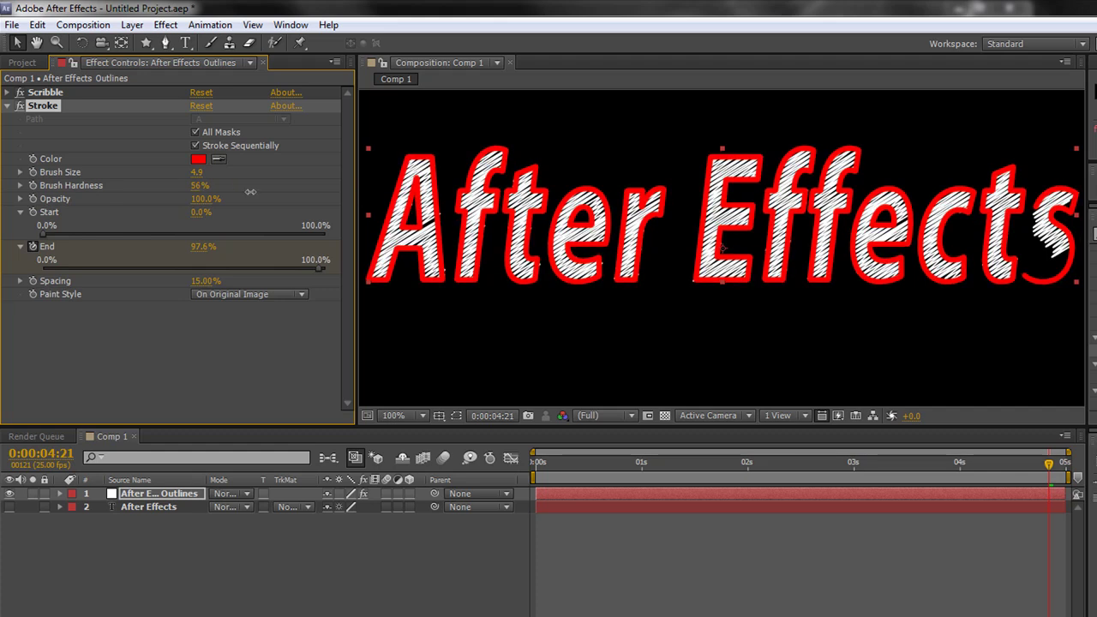
{"action": "right_click", "coordinate": [52, 184]}
{"action": "left_click", "coordinate": [86, 294]}
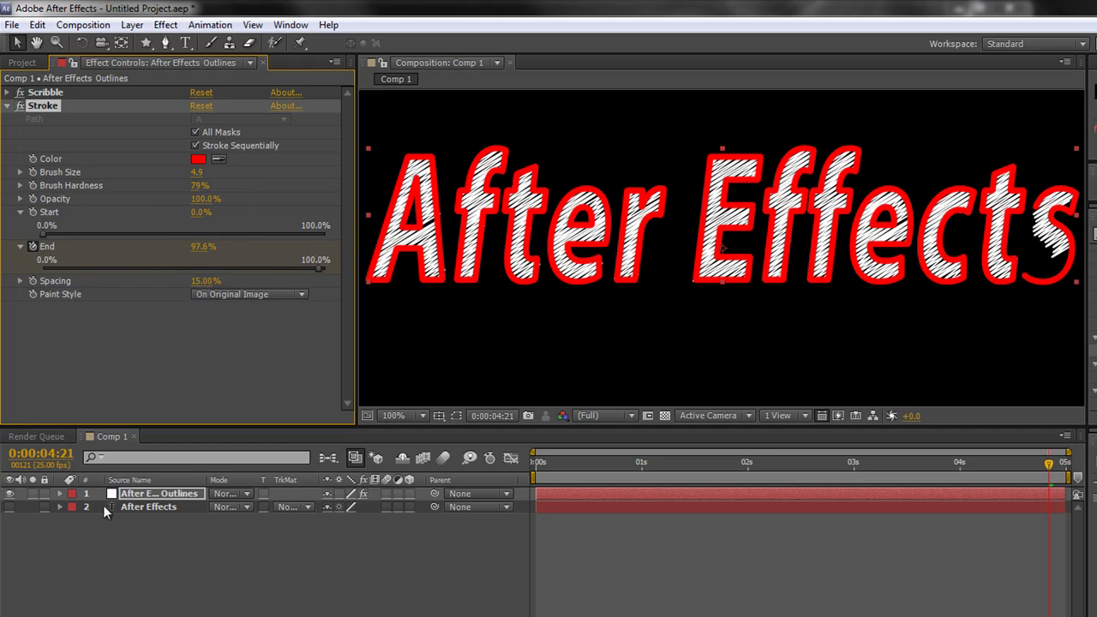
{"action": "mouse_move", "coordinate": [203, 198]}
{"action": "left_mouse_down"}
{"action": "mouse_move", "coordinate": [162, 202]}
{"action": "mouse_move", "coordinate": [249, 201]}
{"action": "mouse_move", "coordinate": [201, 202]}
{"action": "left_mouse_up"}
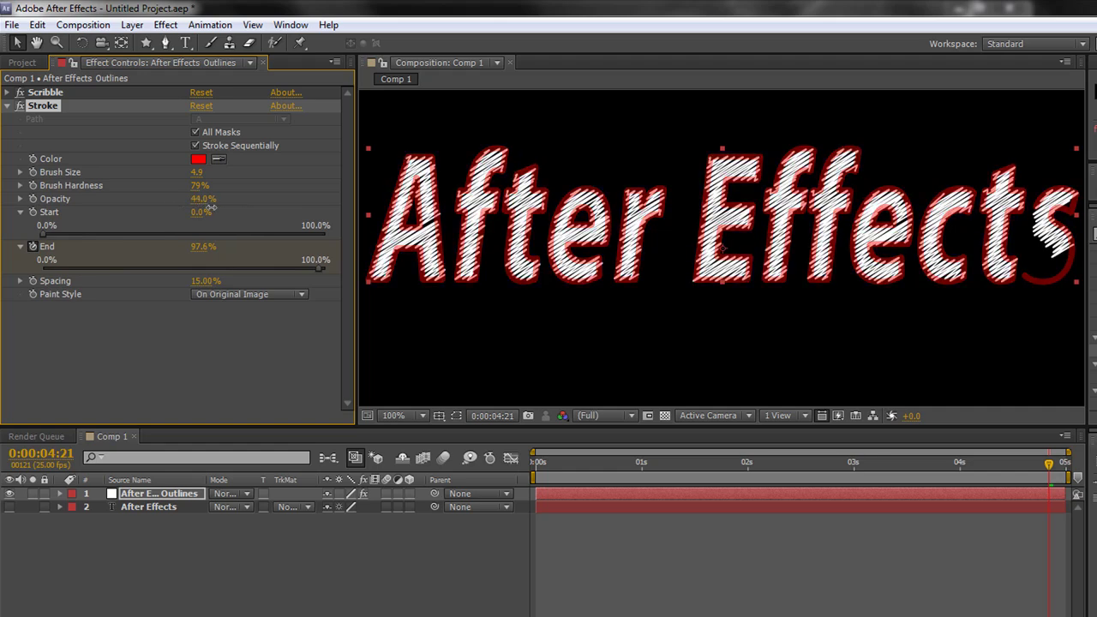
{"action": "left_click_drag", "start_coordinate": [210, 207], "coordinate": [292, 223]}
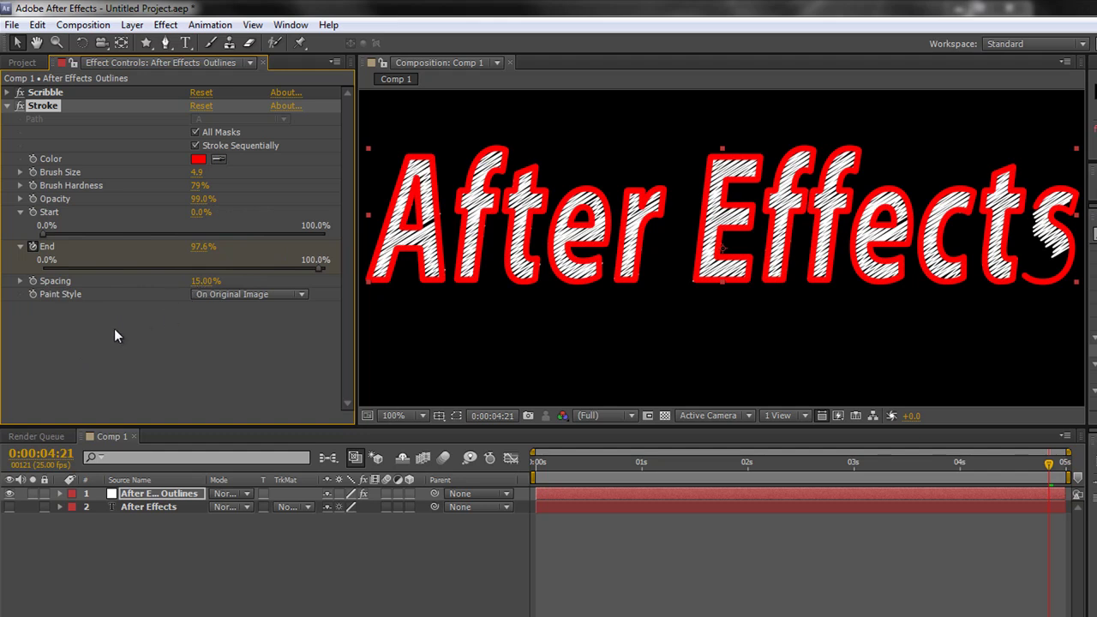
Set Stroke Spacing to 100% for a dotted red outline and preview it.
{"action": "left_click", "coordinate": [21, 281]}
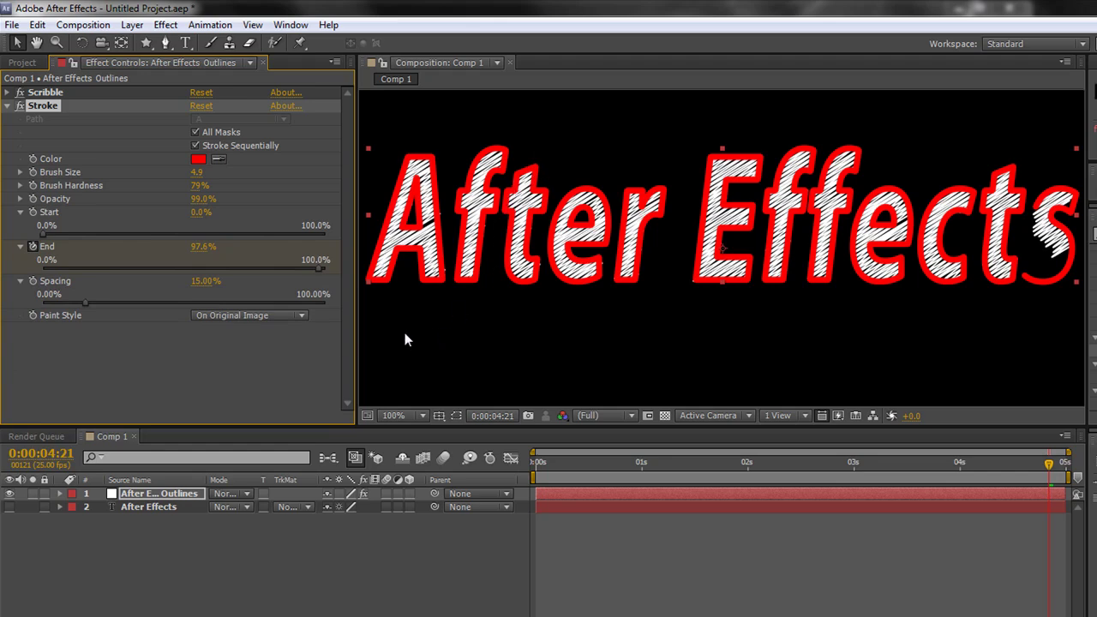
{"action": "mouse_move", "coordinate": [86, 306]}
{"action": "left_mouse_down"}
{"action": "mouse_move", "coordinate": [15, 314]}
{"action": "mouse_move", "coordinate": [338, 300]}
{"action": "left_mouse_up"}
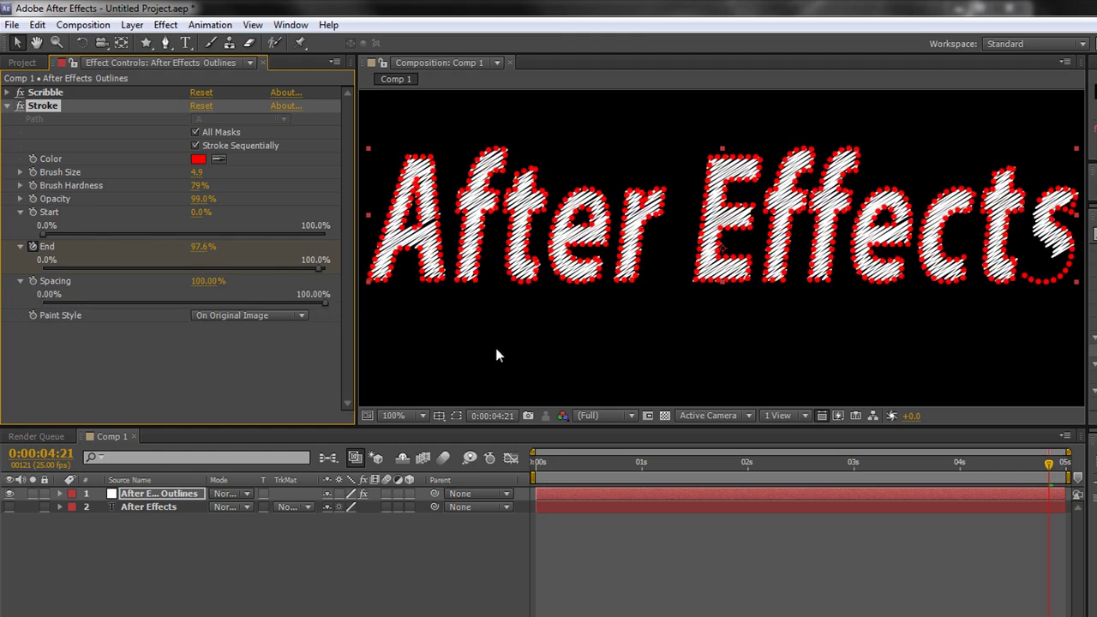
{"action": "key", "text": "space"}
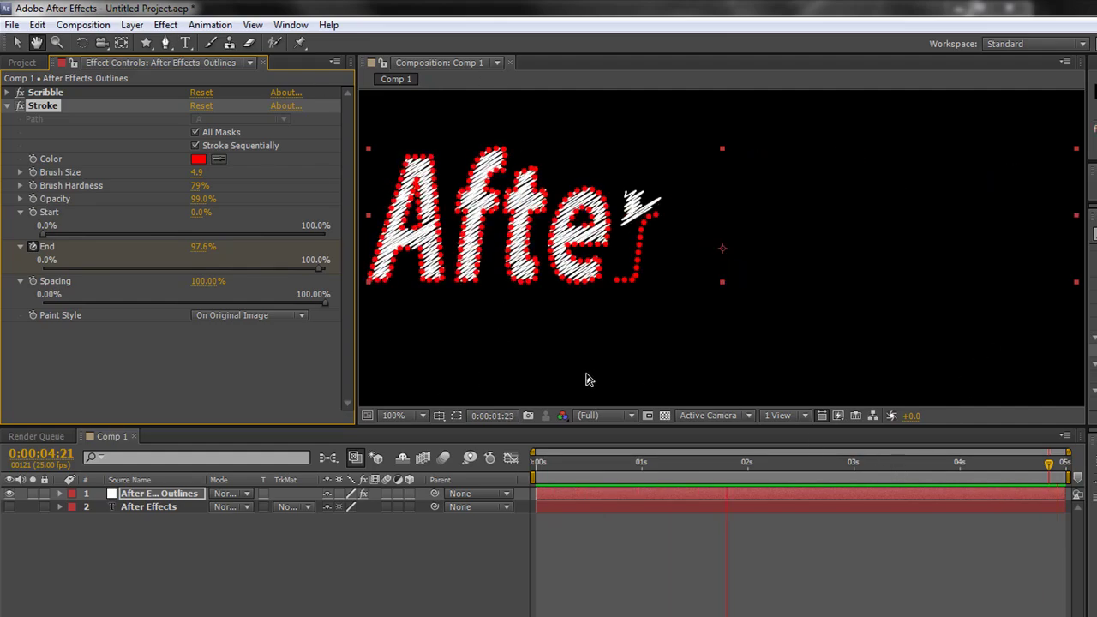
{"action": "key", "text": "space"}
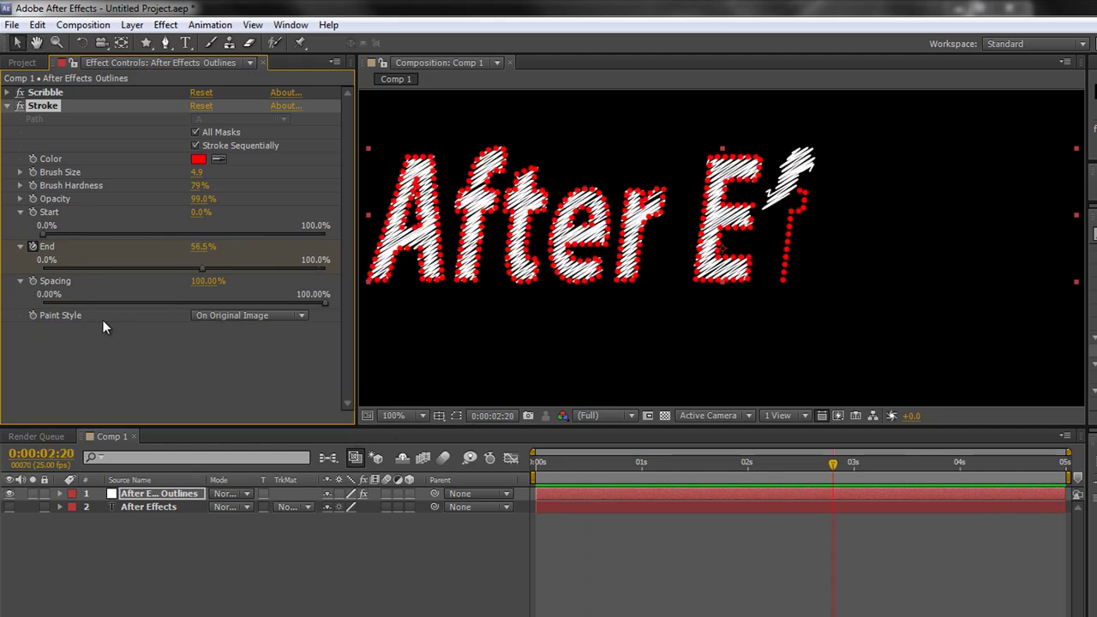
Switch Stroke Paint Style to On Transparent and preview from the beginning.
{"action": "left_click", "coordinate": [299, 315]}
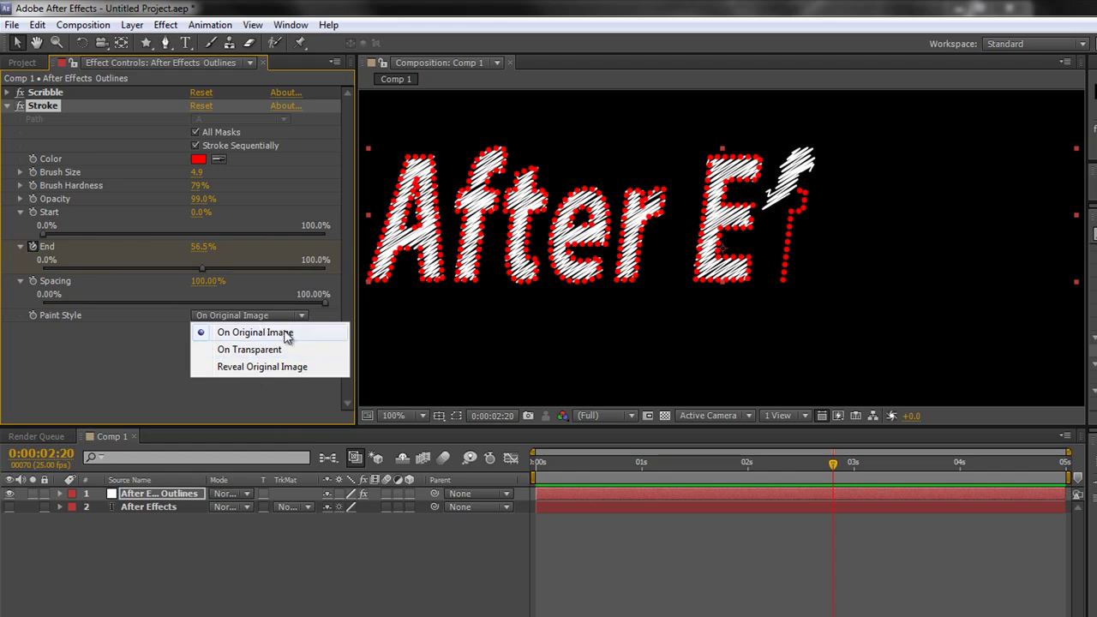
{"action": "left_click", "coordinate": [250, 350]}
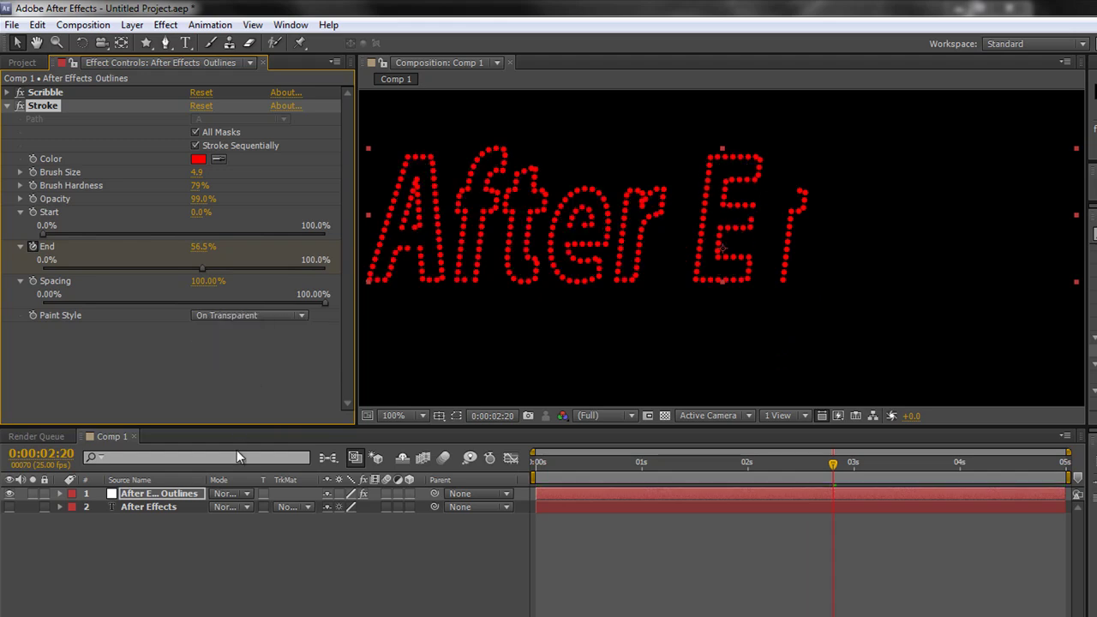
{"action": "key", "text": "space"}
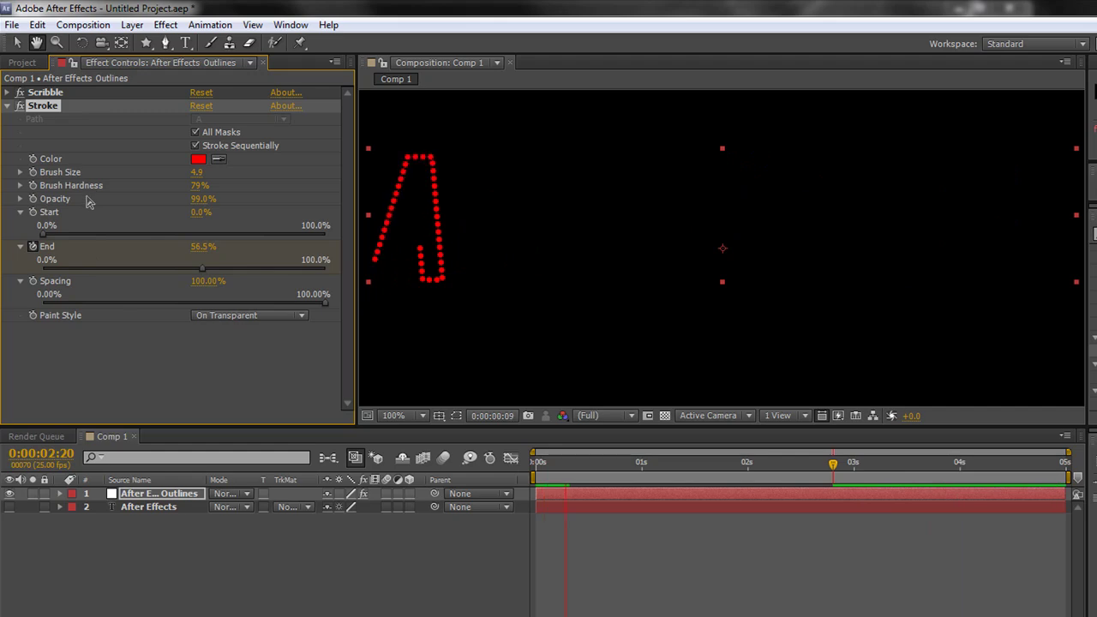
{"action": "key", "text": "space"}
{"action": "key", "text": "Home"}
{"action": "key", "text": "space"}
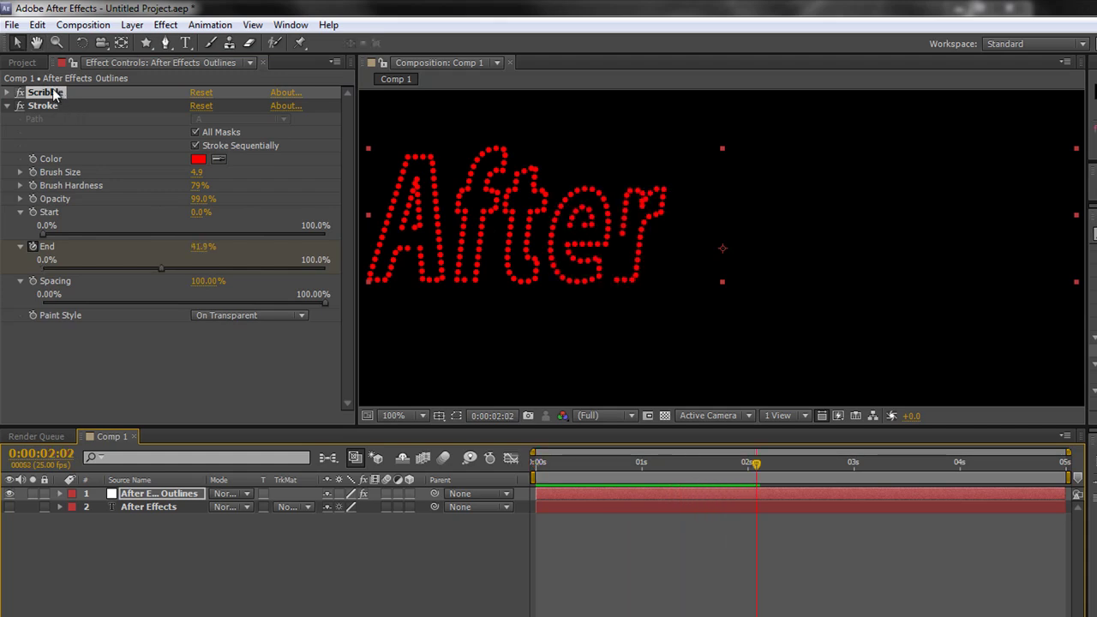
{"action": "left_click_drag", "start_coordinate": [54, 95], "coordinate": [40, 340]}
{"action": "key", "text": "space"}
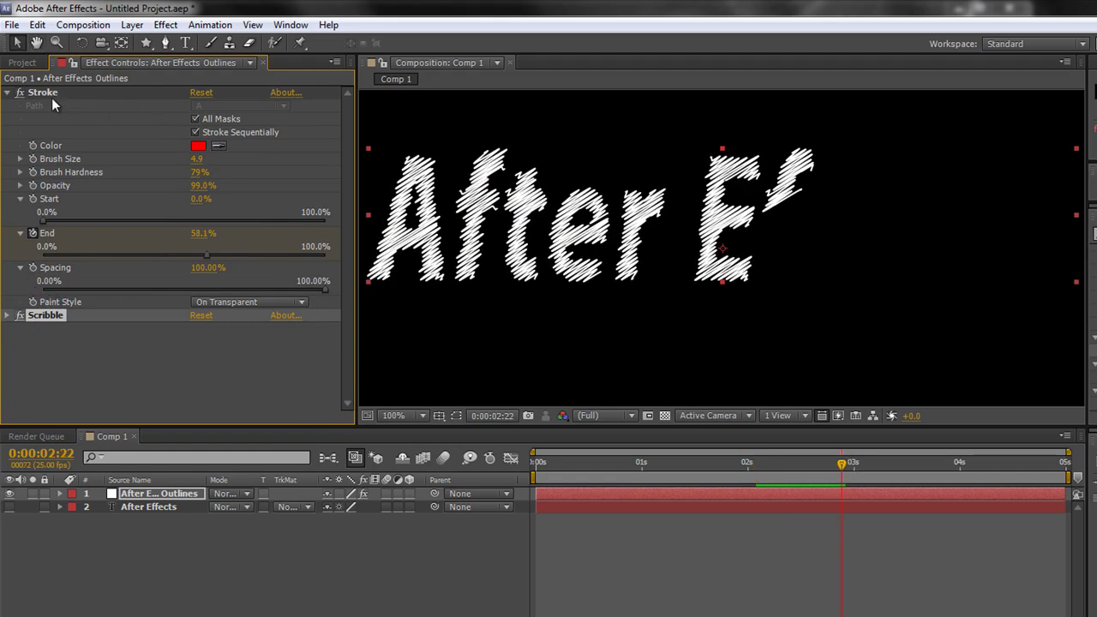
{"action": "left_click_drag", "start_coordinate": [53, 96], "coordinate": [52, 330]}
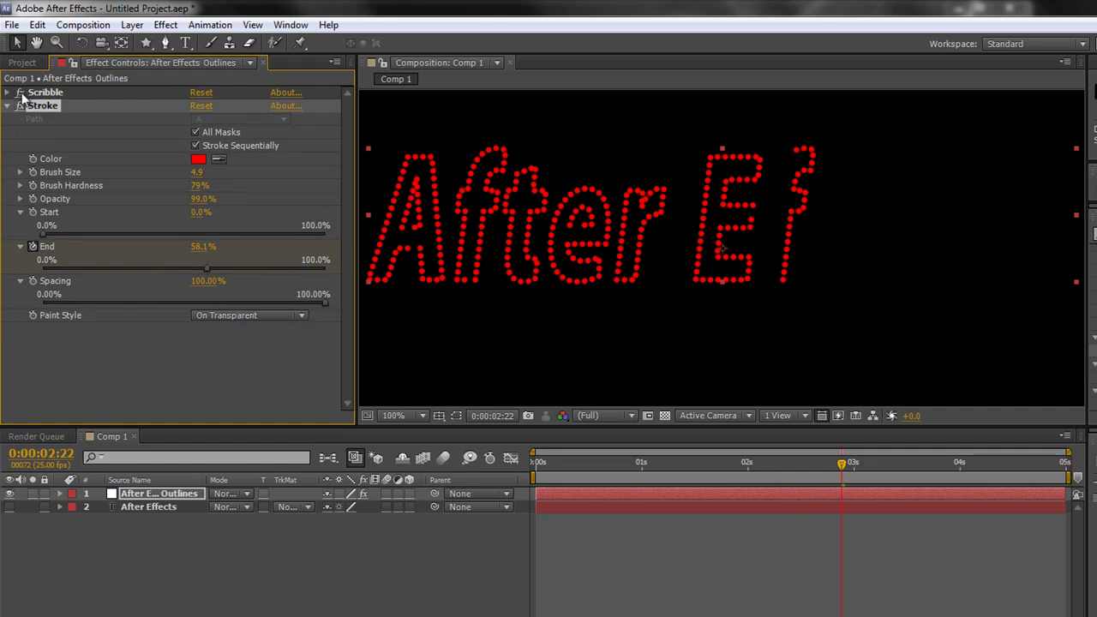
{"action": "key", "text": "space"}
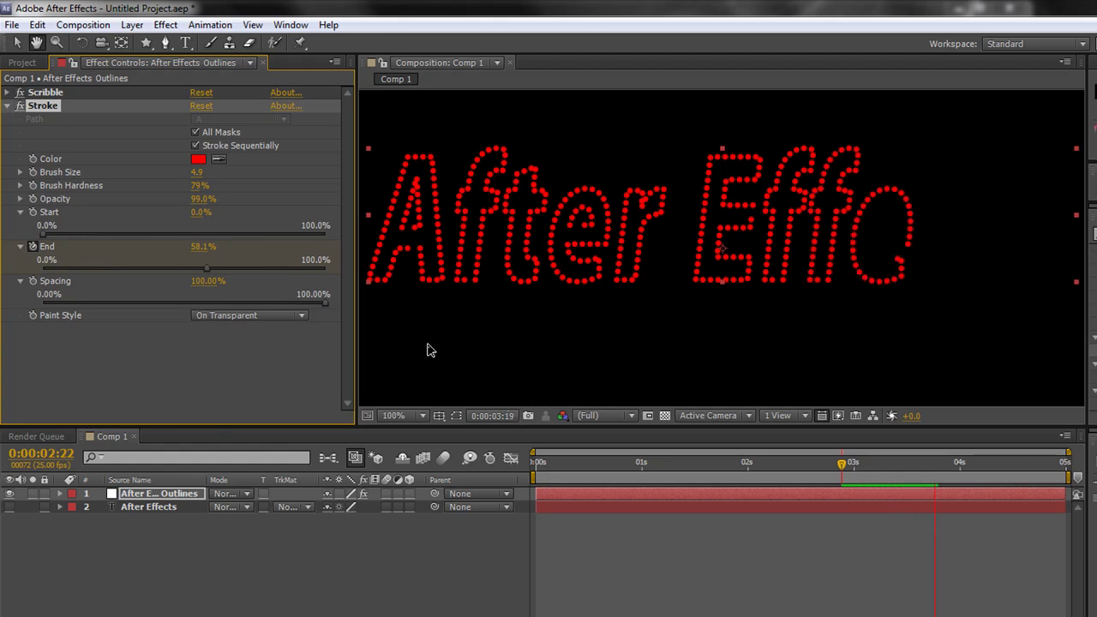
{"action": "key", "text": "space"}
Set Stroke Paint Style to Reveal Original Image and scrub the timeline to check it.
{"action": "key", "text": "ctrl+t"}
{"action": "key", "text": "Page_Down"}
{"action": "key", "text": "Page_Down"}
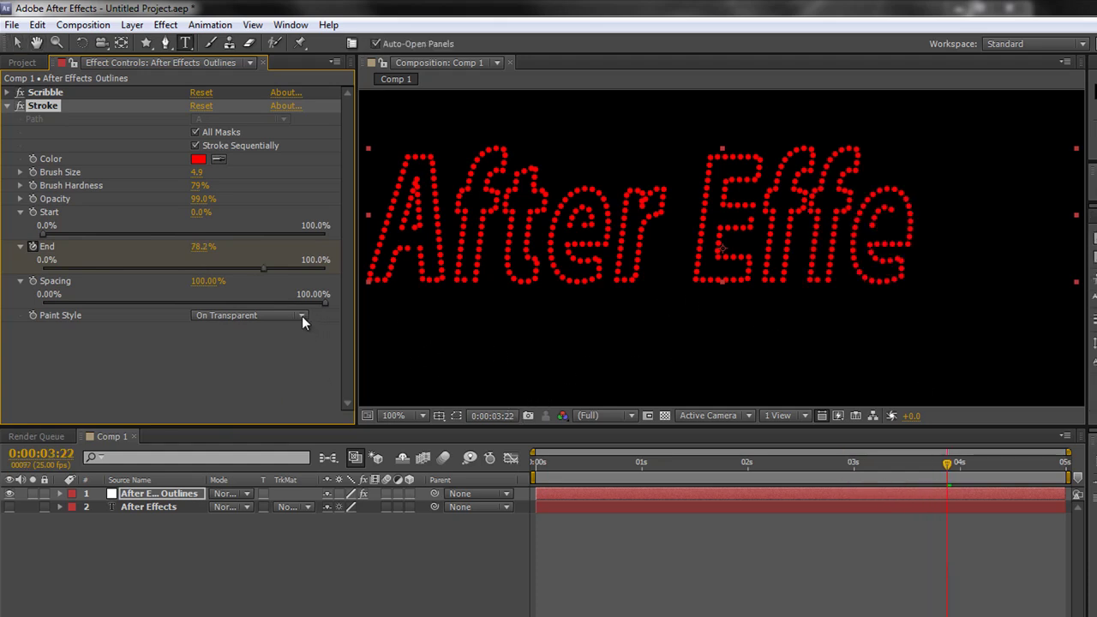
{"action": "left_click", "coordinate": [301, 315]}
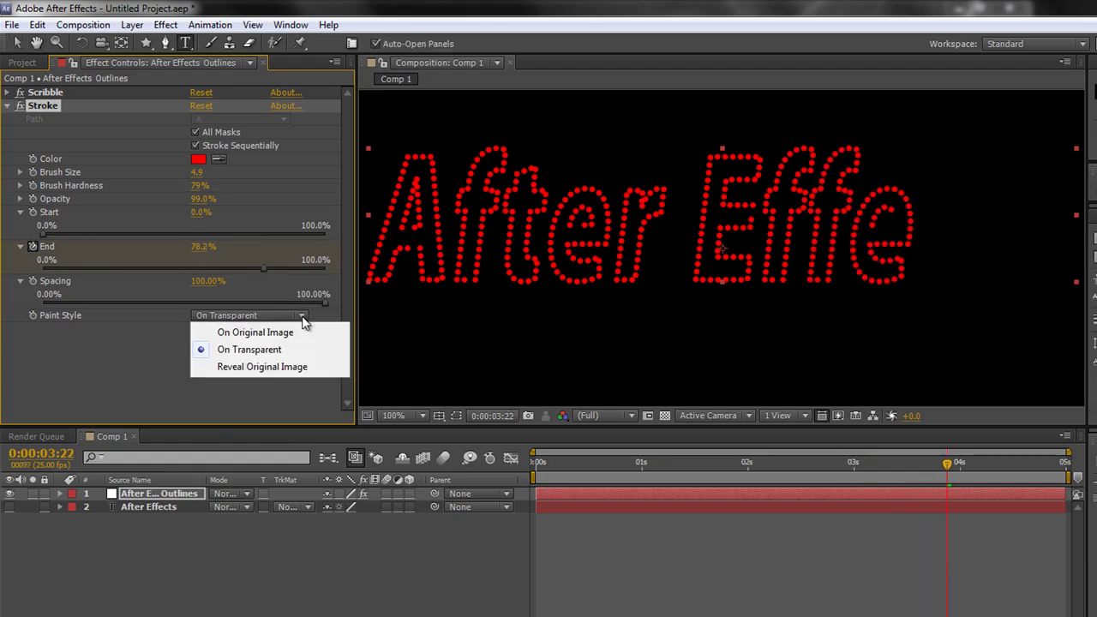
{"action": "left_click", "coordinate": [274, 366]}
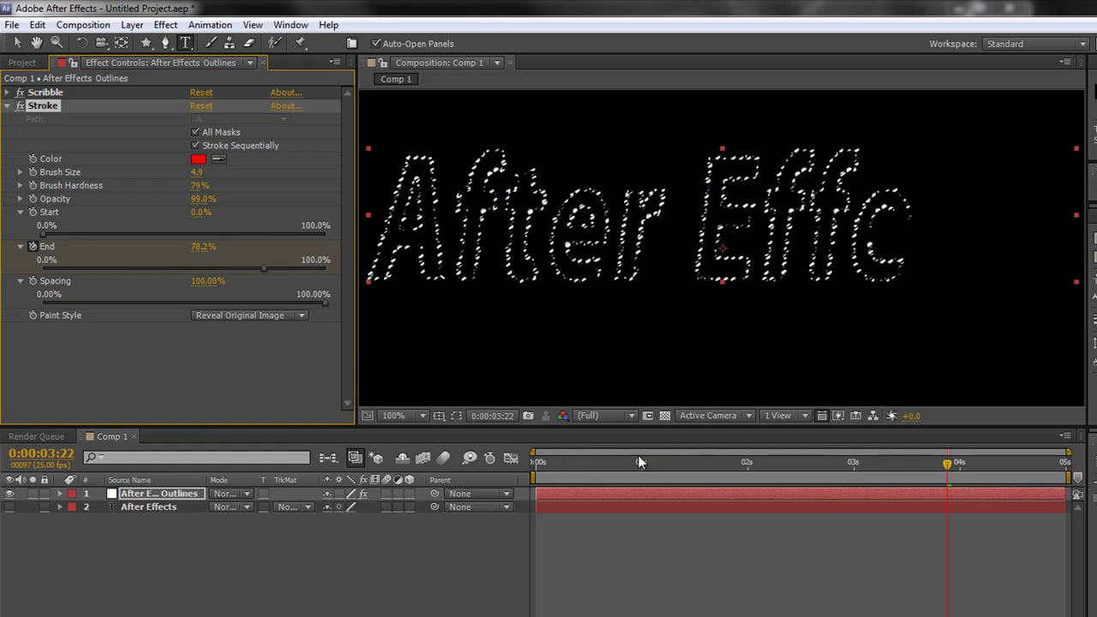
{"action": "mouse_move", "coordinate": [659, 464]}
{"action": "left_mouse_down"}
{"action": "mouse_move", "coordinate": [976, 464]}
{"action": "mouse_move", "coordinate": [1072, 483]}
{"action": "left_mouse_up"}
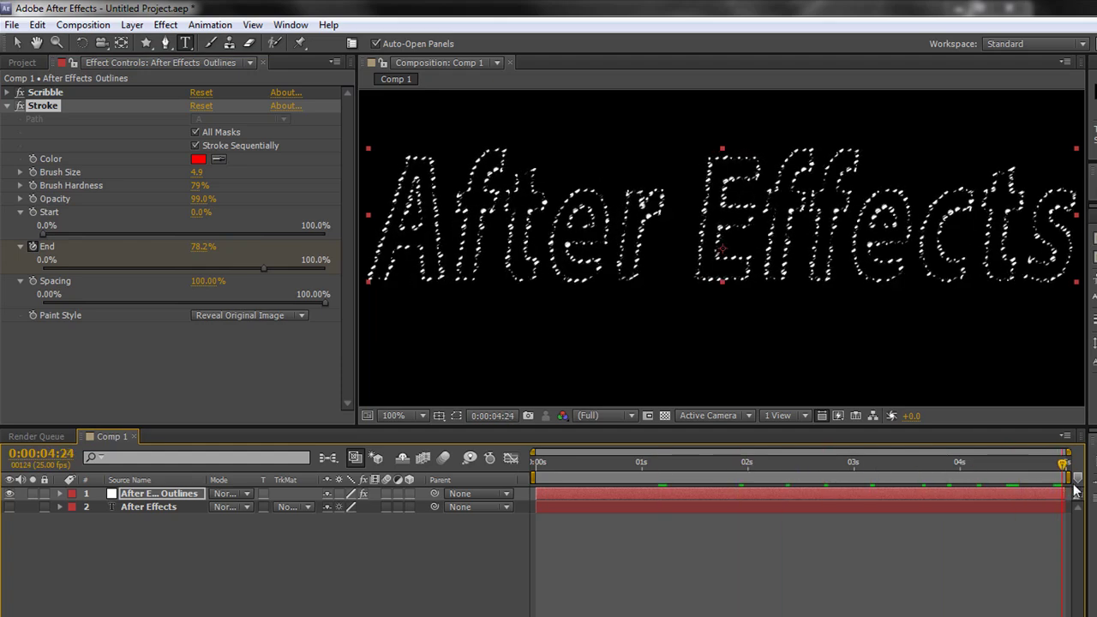
Change the Scribble colour to bright green and preview the animation.
{"action": "left_click", "coordinate": [6, 93]}
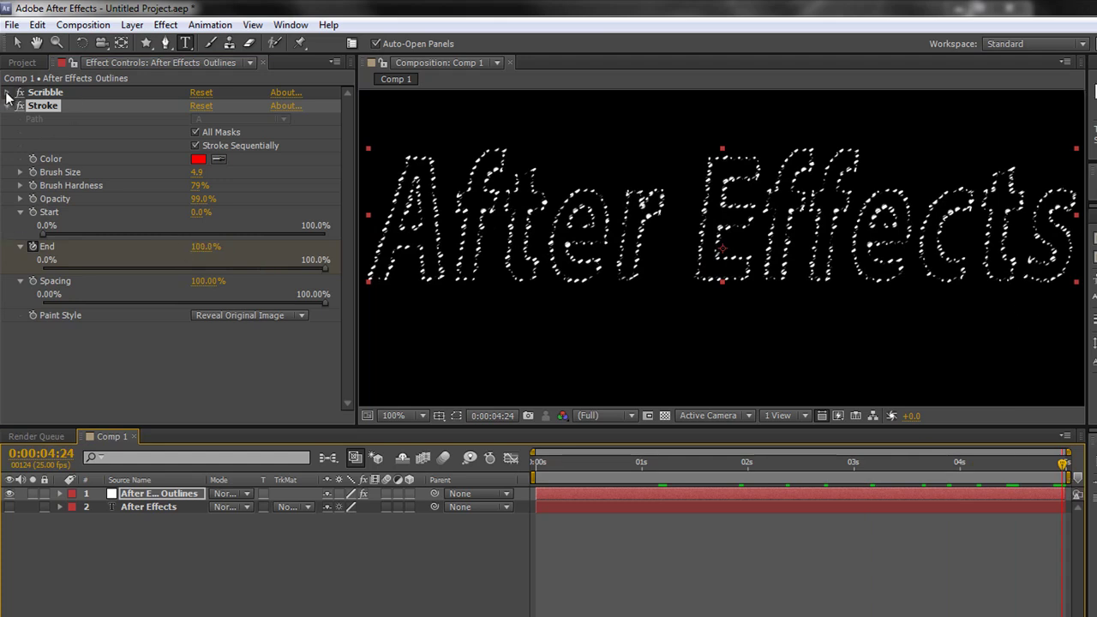
{"action": "left_click", "coordinate": [198, 160]}
{"action": "left_click", "coordinate": [279, 282]}
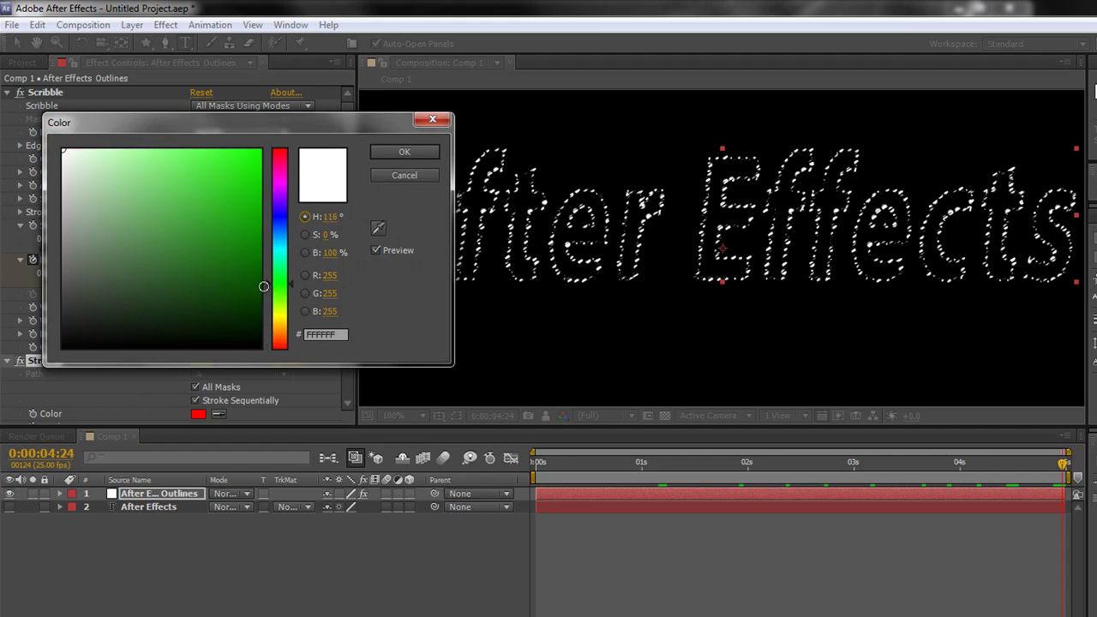
{"action": "left_click", "coordinate": [216, 233]}
{"action": "left_click", "coordinate": [404, 152]}
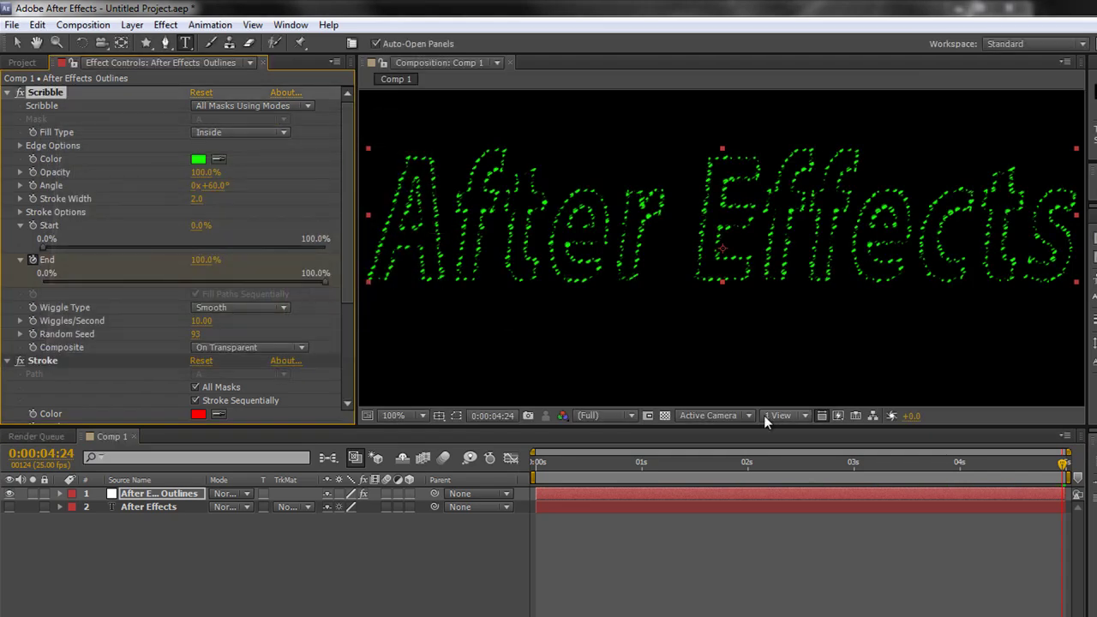
{"action": "key", "text": "space"}
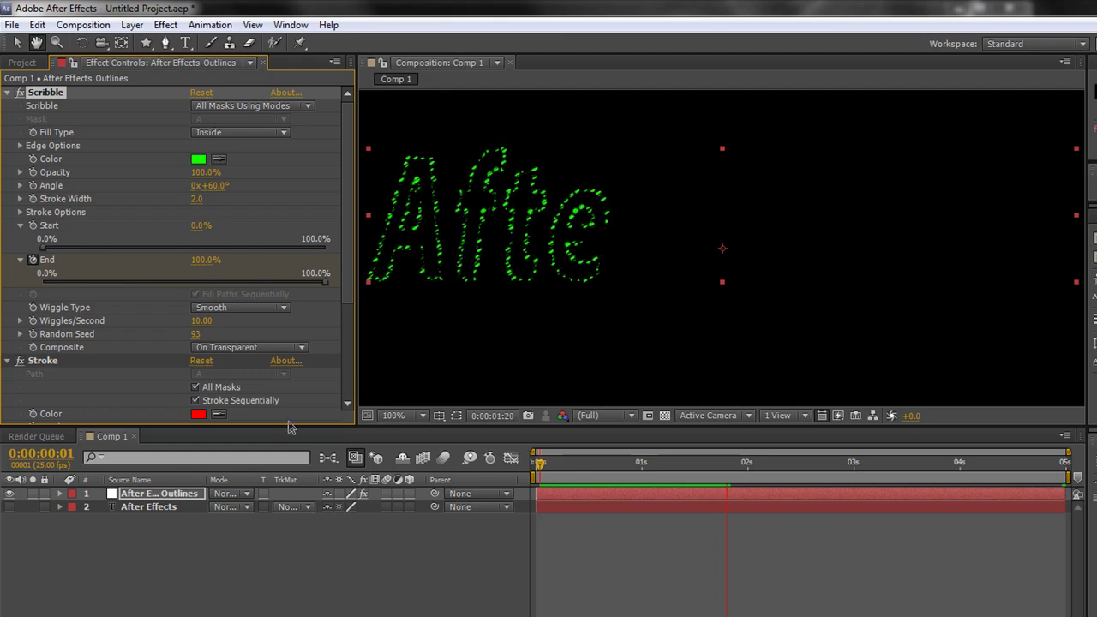
{"action": "key", "text": "space"}
Raise the Stroke Brush Size to 13.6, preview it, then lower it to 7.6.
{"action": "scroll", "coordinate": [345, 267], "scroll_direction": "down", "scroll_amount": 6}
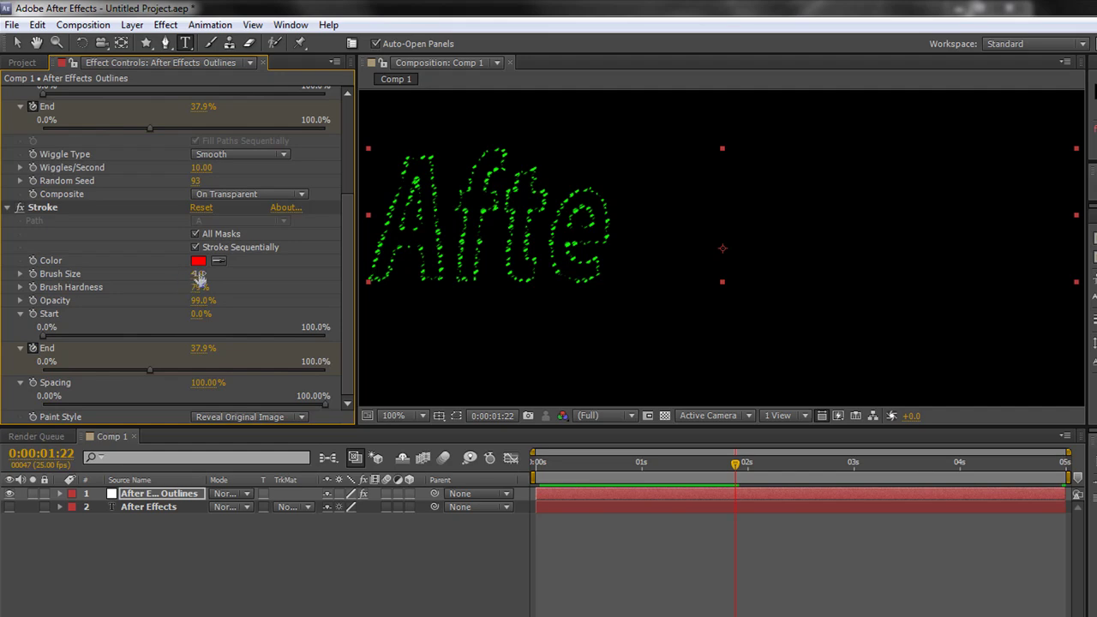
{"action": "left_click_drag", "start_coordinate": [198, 278], "coordinate": [286, 391]}
{"action": "key", "text": "space"}
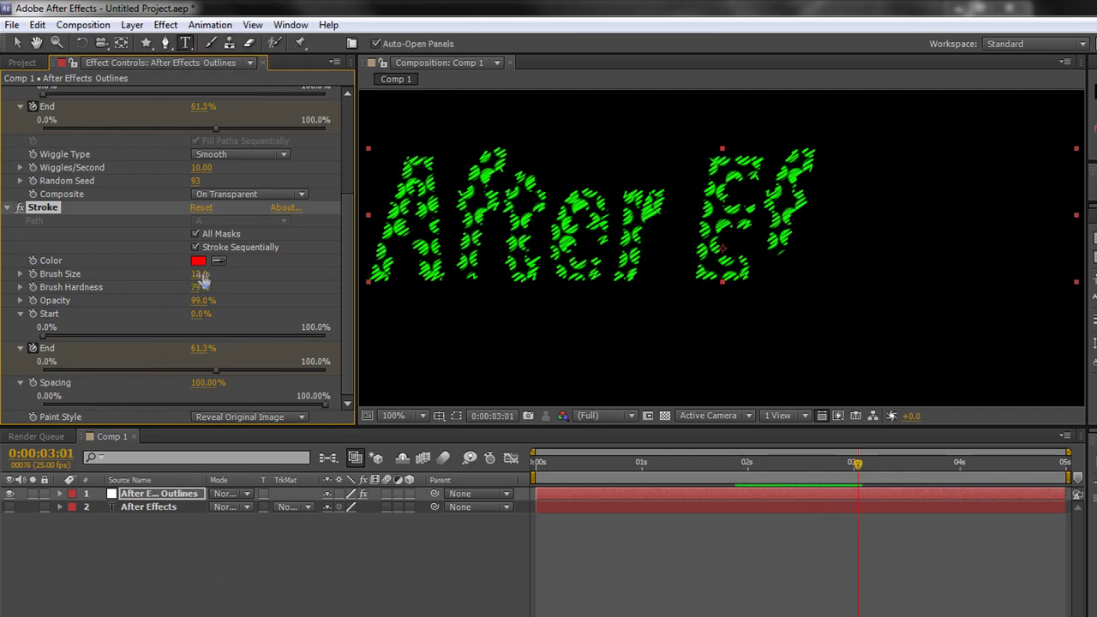
{"action": "left_click_drag", "start_coordinate": [199, 279], "coordinate": [173, 273]}
{"action": "scroll", "coordinate": [173, 272], "scroll_direction": "up", "scroll_amount": 5}
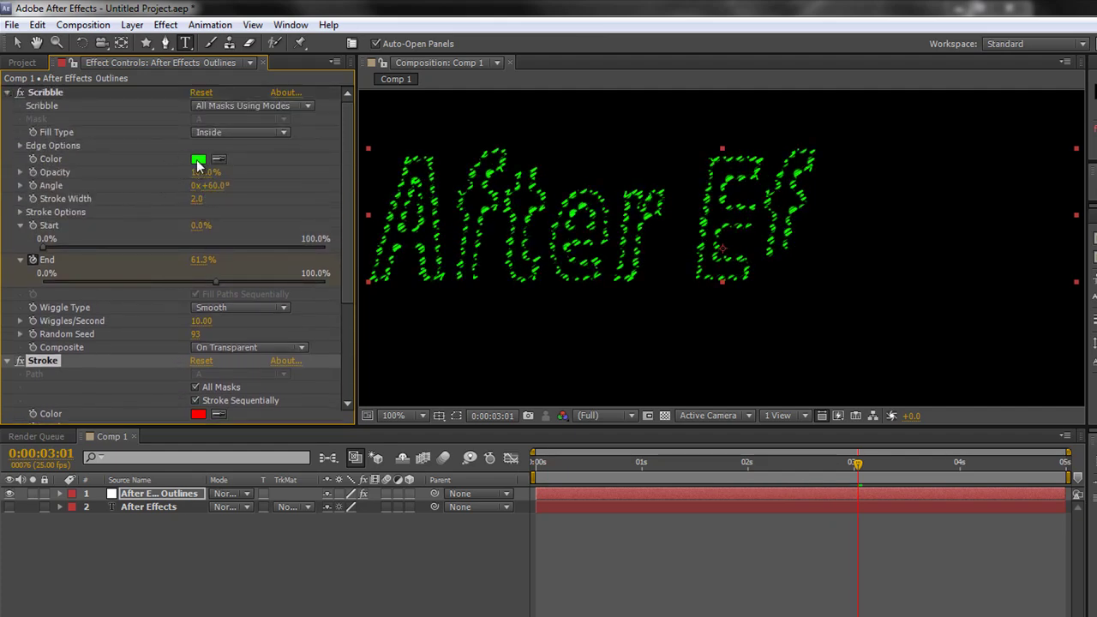
Set the Scribble colour back to white and collapse the Scribble effect.
{"action": "left_click", "coordinate": [198, 164]}
{"action": "mouse_move", "coordinate": [128, 205]}
{"action": "left_mouse_down"}
{"action": "mouse_move", "coordinate": [91, 174]}
{"action": "mouse_move", "coordinate": [8, 144]}
{"action": "left_mouse_up"}
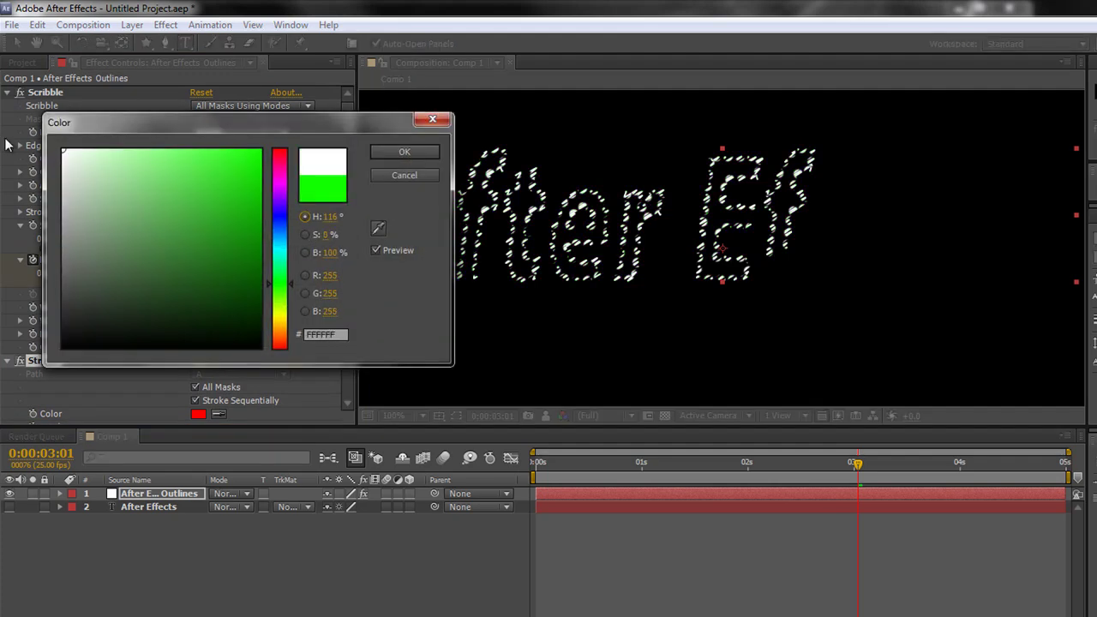
{"action": "left_click", "coordinate": [399, 153]}
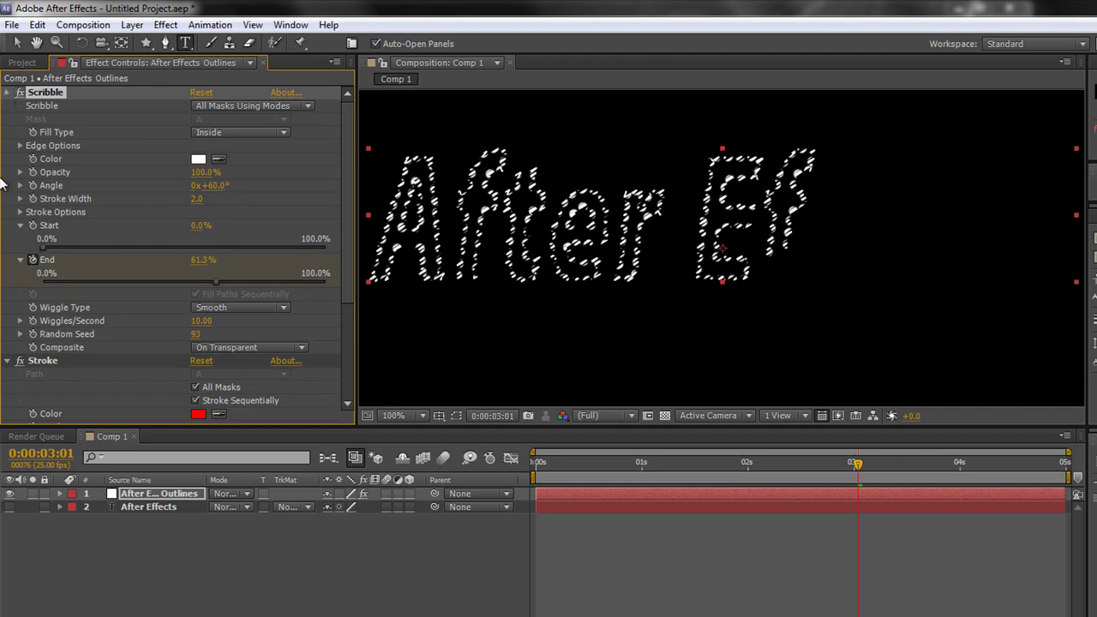
{"action": "left_click", "coordinate": [7, 92]}
Make the Stroke paint On Original Image with 8.59% spacing and brush size 2.5.
{"action": "left_click", "coordinate": [7, 105]}
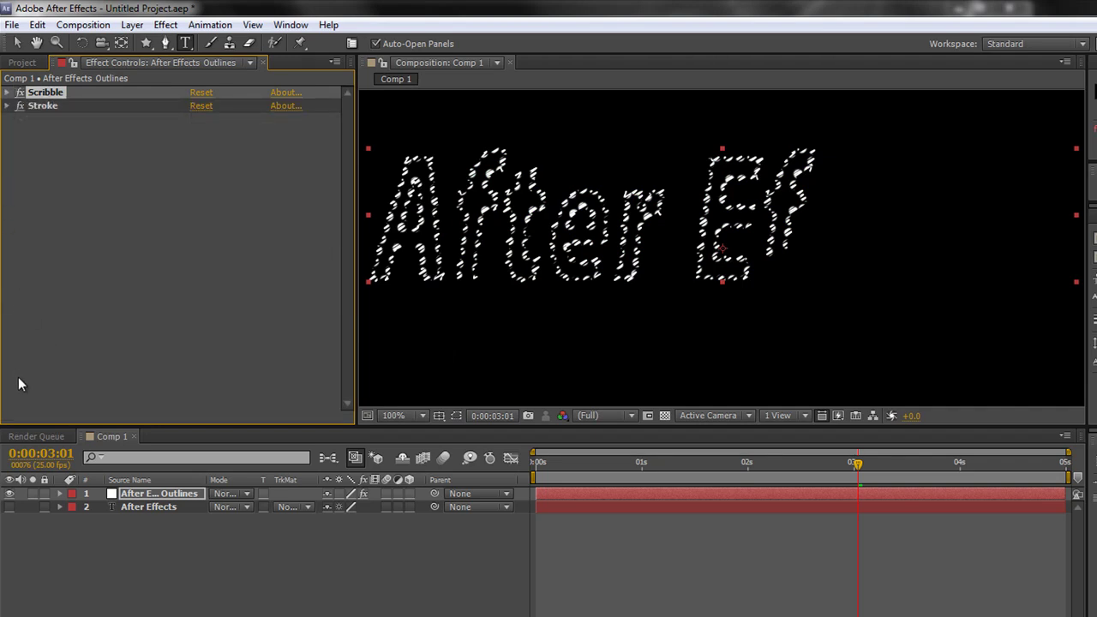
{"action": "left_click", "coordinate": [44, 108]}
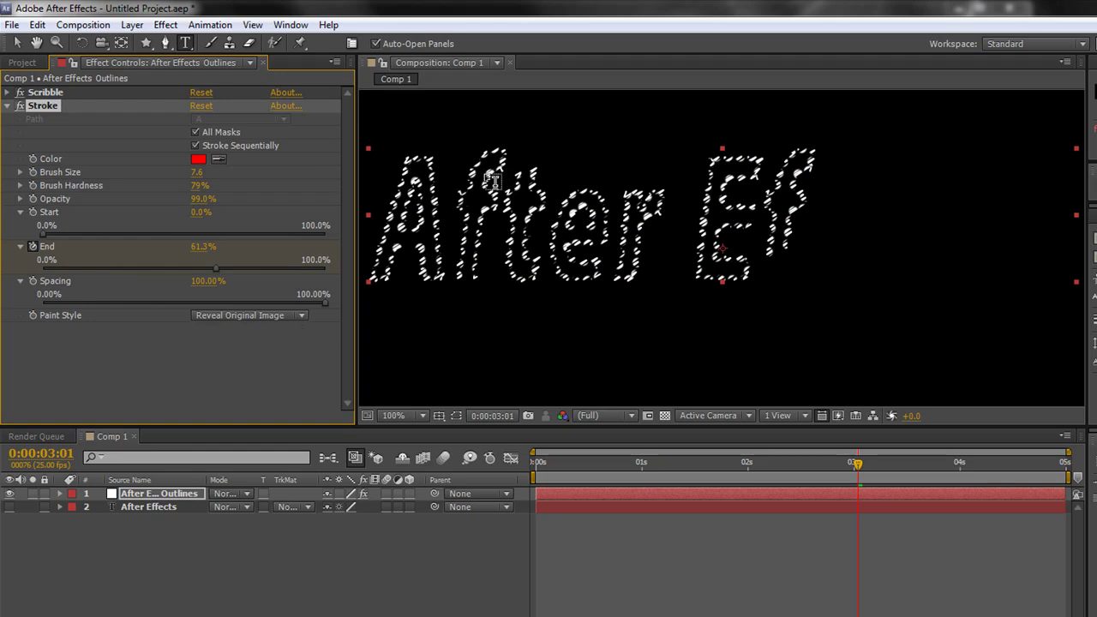
{"action": "left_click", "coordinate": [301, 316]}
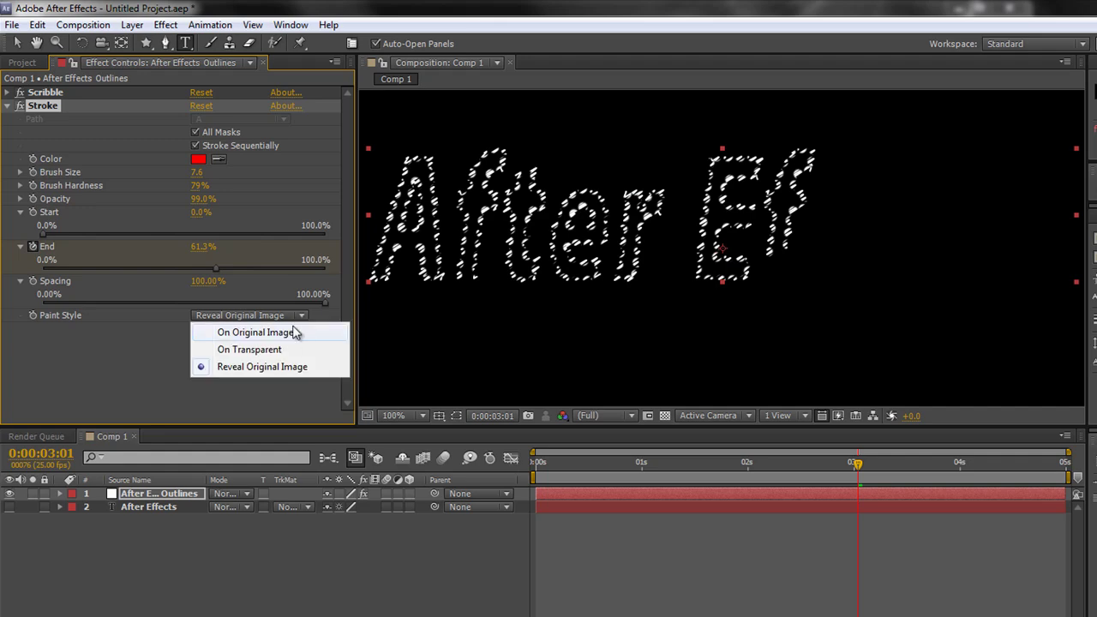
{"action": "left_click", "coordinate": [289, 335]}
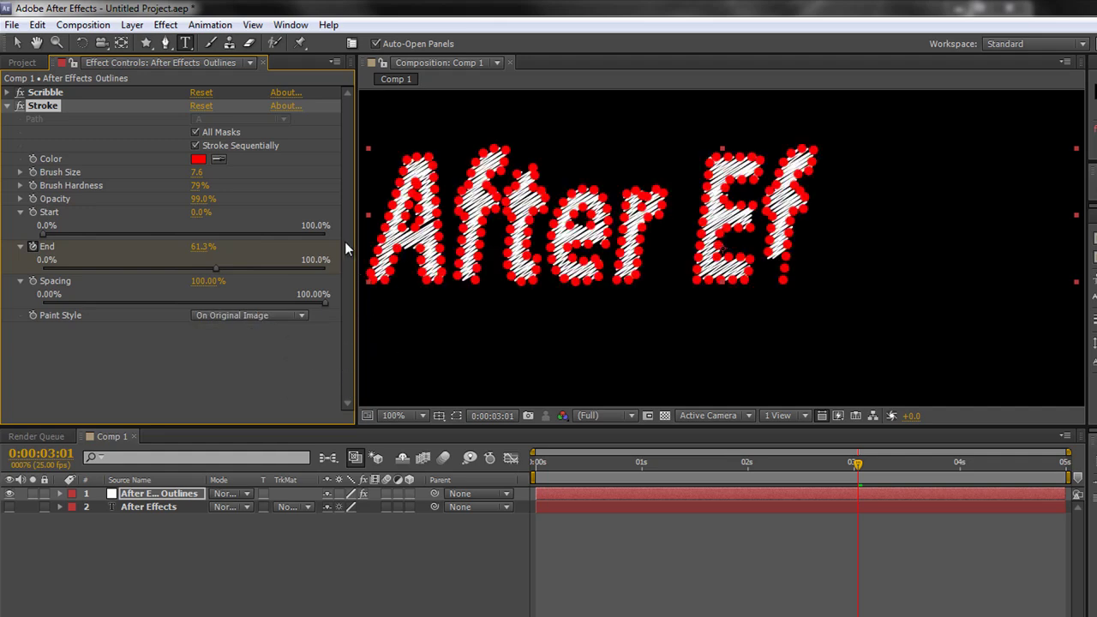
{"action": "left_click_drag", "start_coordinate": [326, 303], "coordinate": [74, 305]}
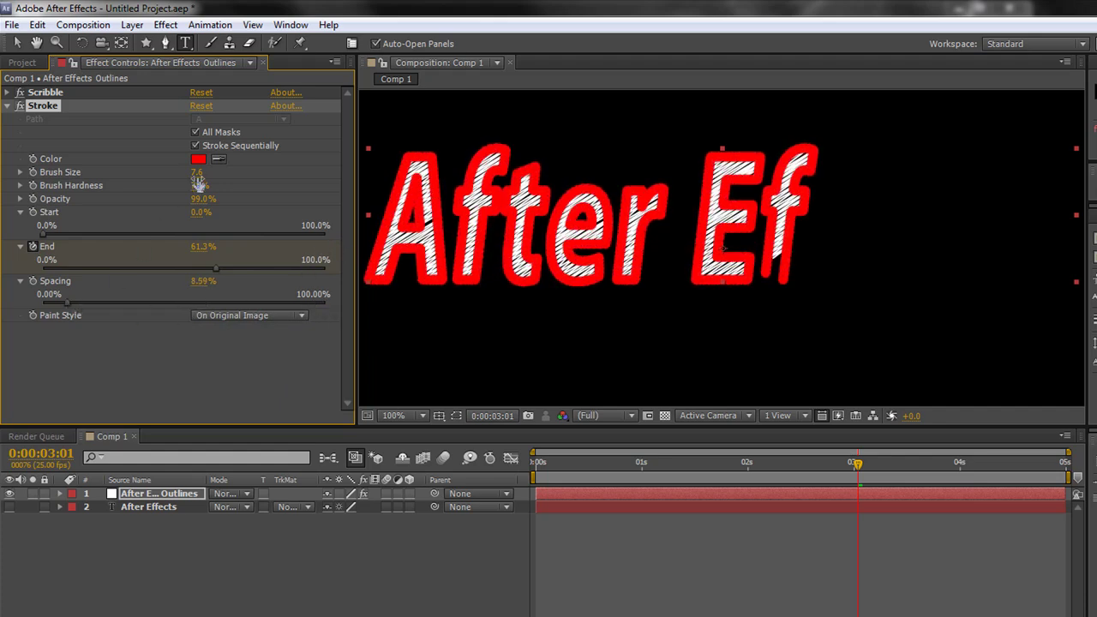
{"action": "left_click_drag", "start_coordinate": [196, 175], "coordinate": [151, 172]}
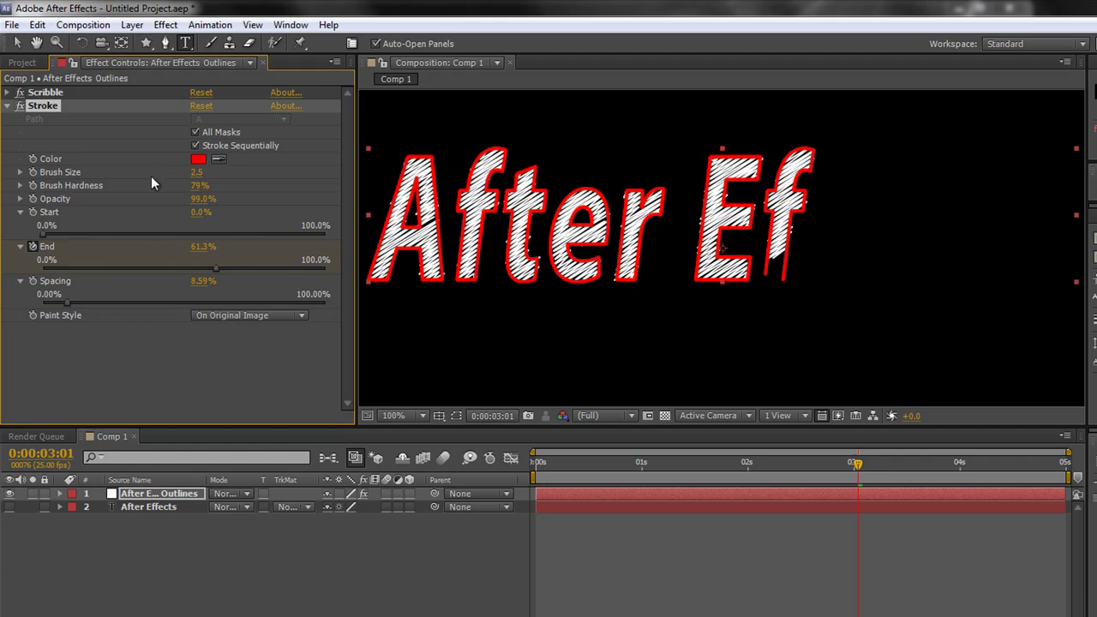